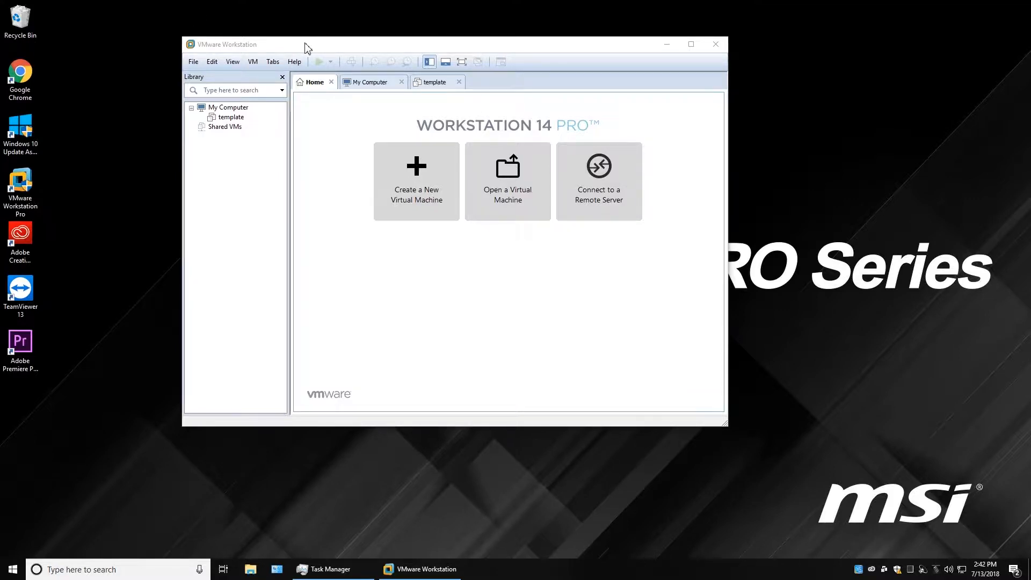
Bring VMware Workstation to the front and launch the New Virtual Machine Wizard from the Home tab.
click(305, 43)
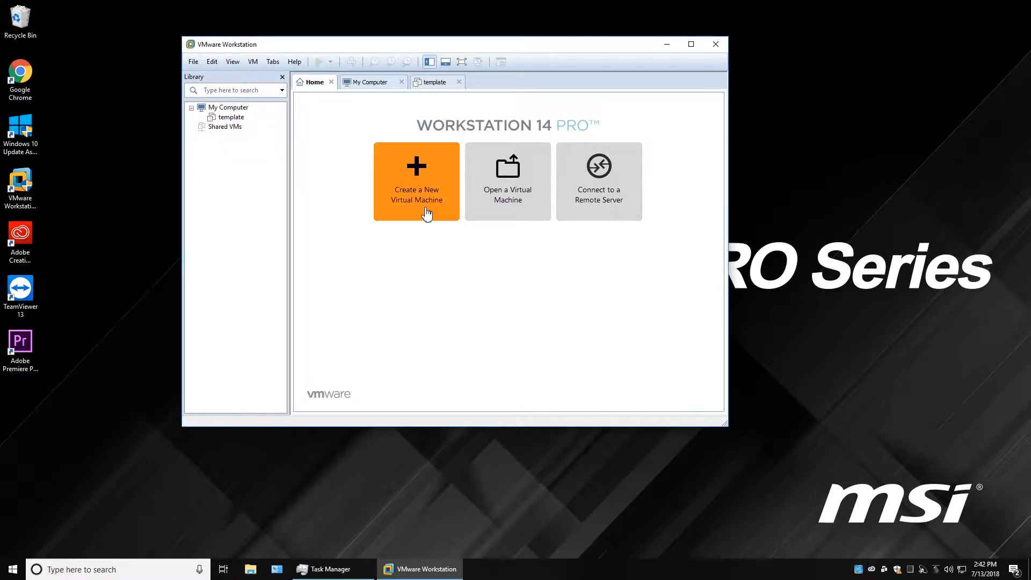
click(426, 175)
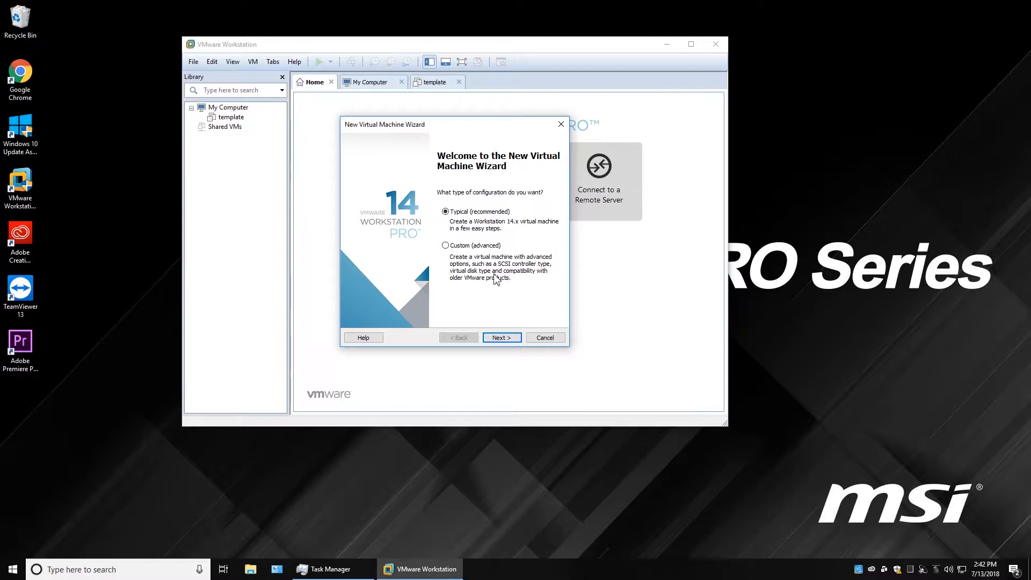
Use the physical DVD RW Drive (D:) as the installer disc so Windows 10 x64 is detected.
click(507, 343)
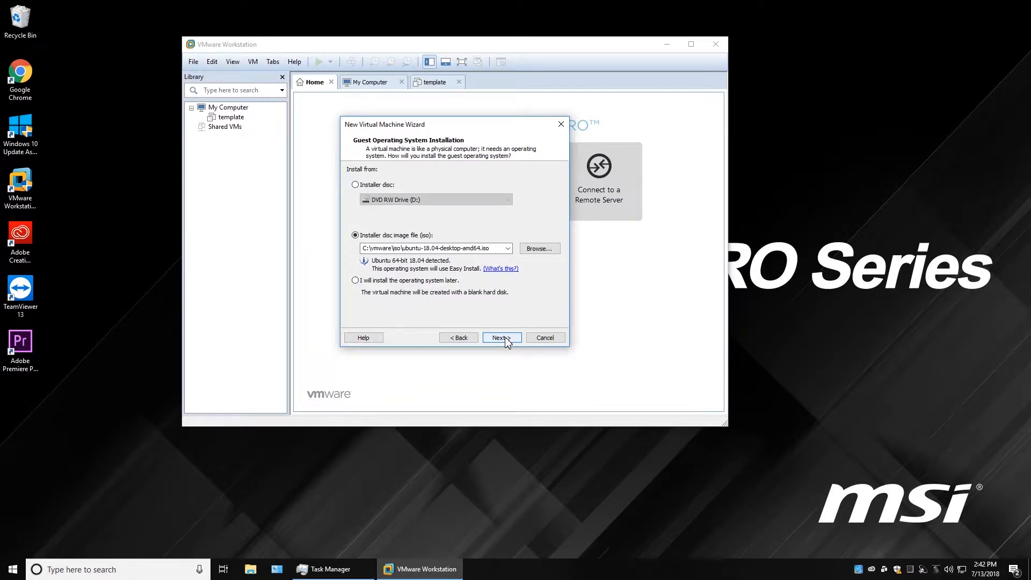
click(355, 186)
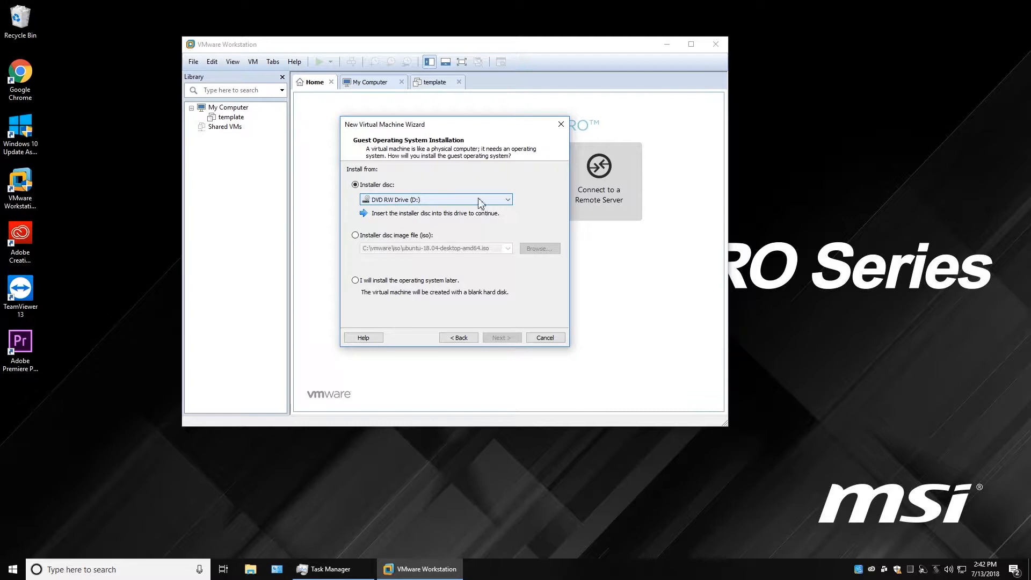
click(508, 199)
click(509, 204)
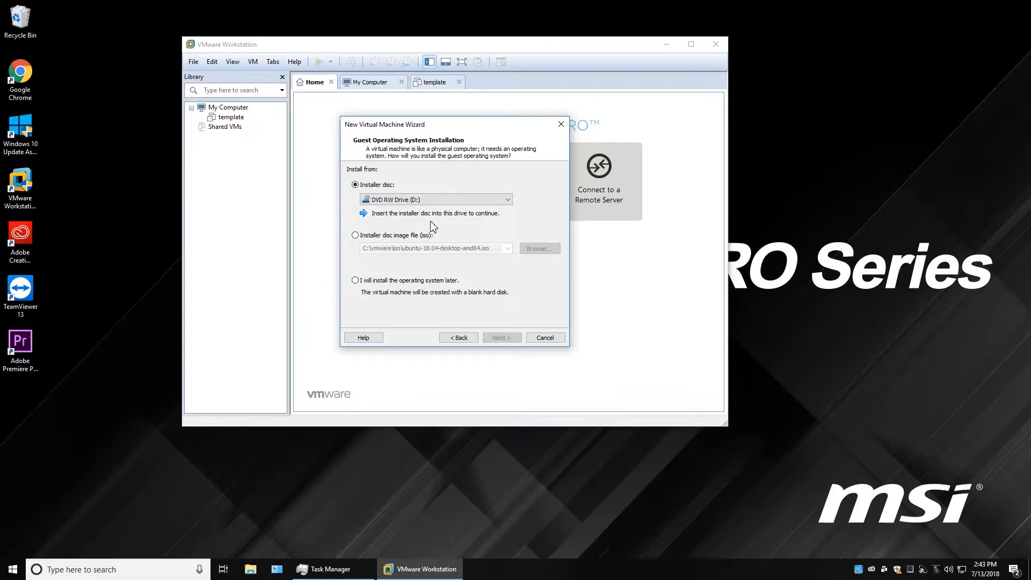
click(462, 338)
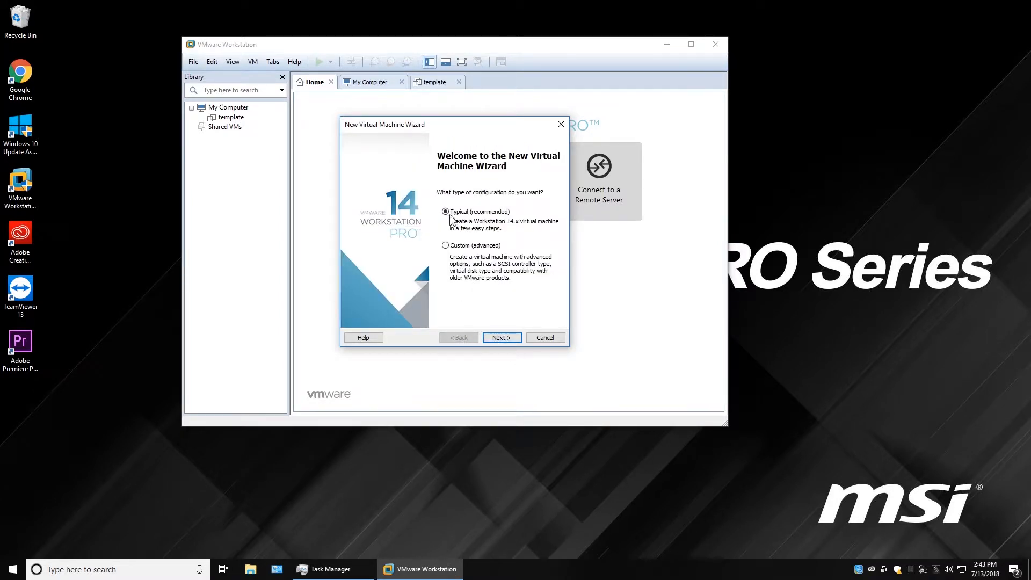
click(501, 337)
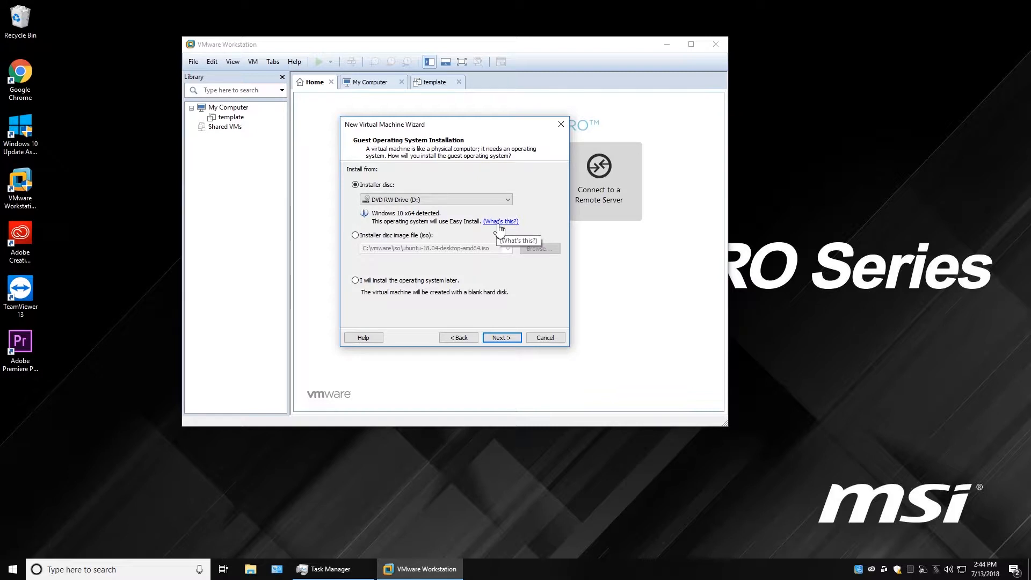
Select Windows 10 Pro as the version and agree to continue without a product key.
click(510, 340)
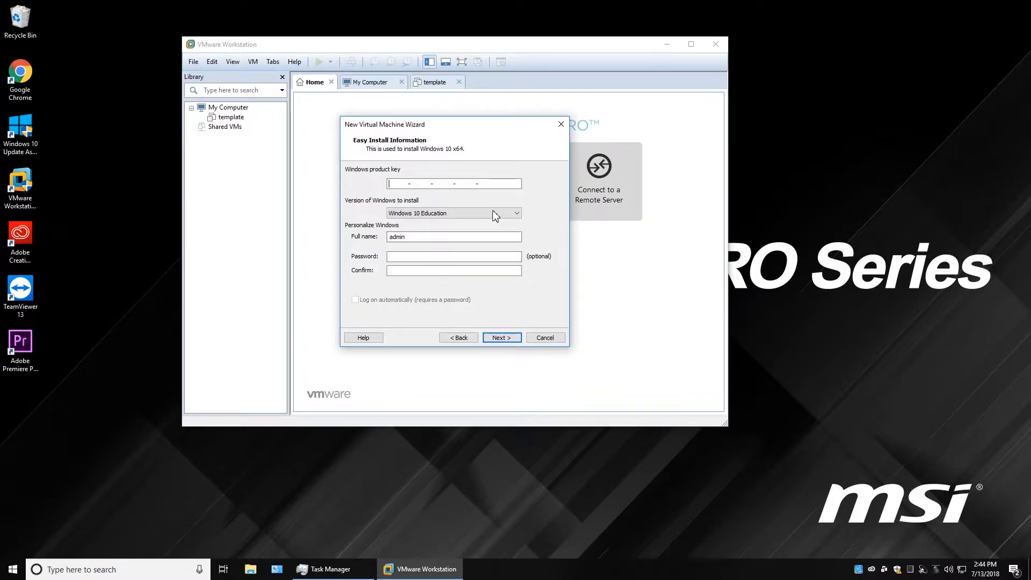
click(517, 213)
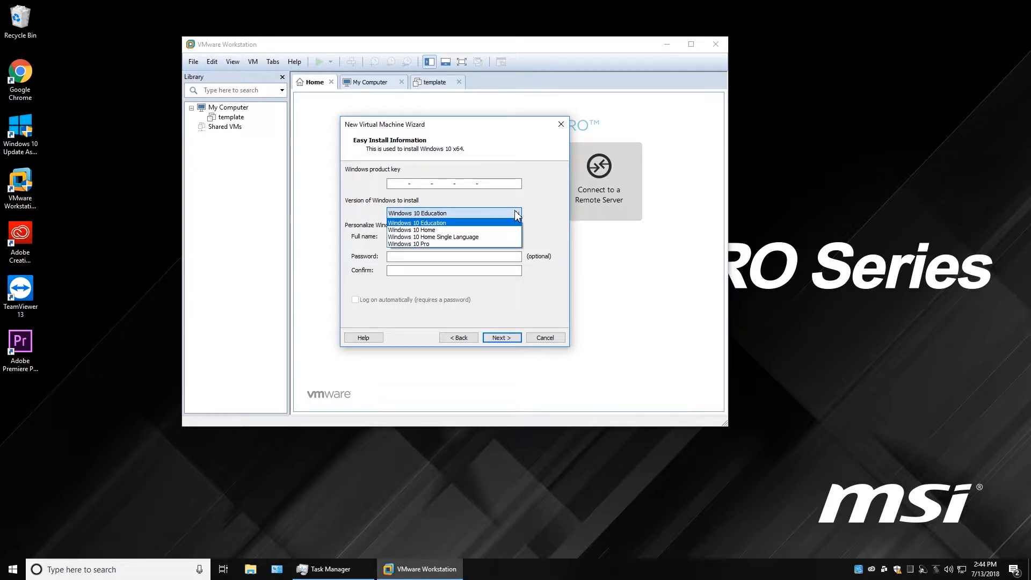
click(424, 245)
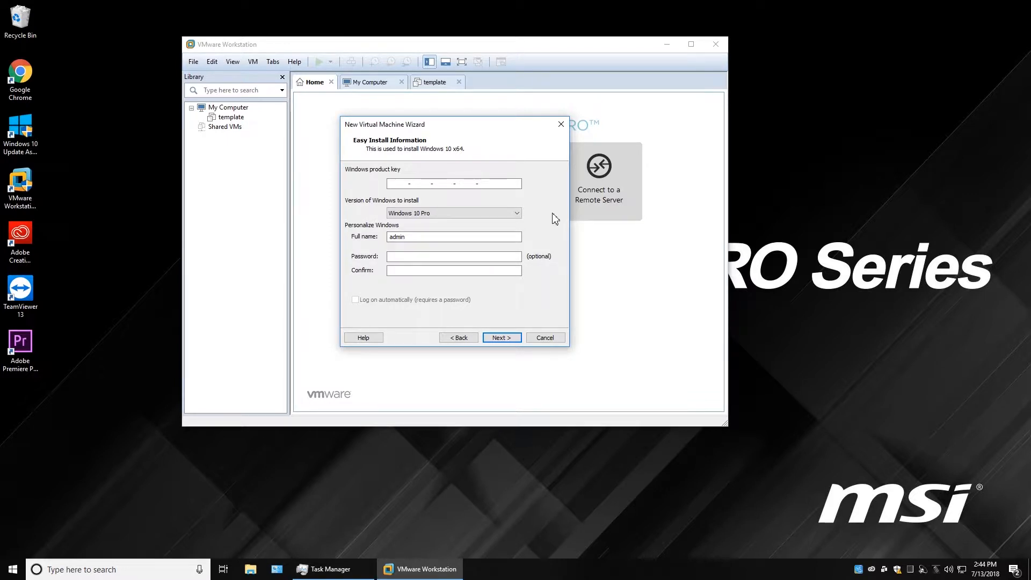
click(501, 339)
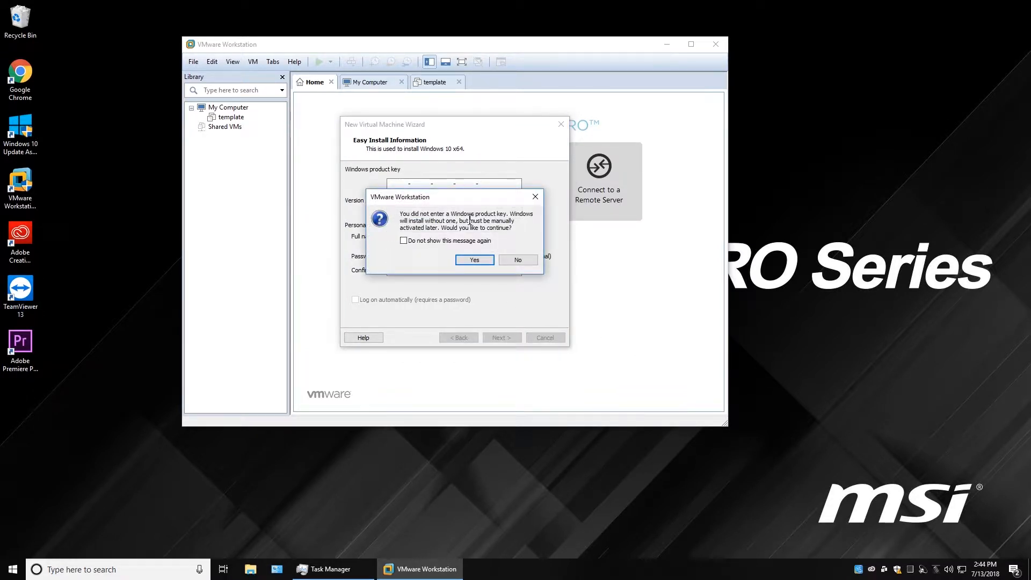
click(475, 260)
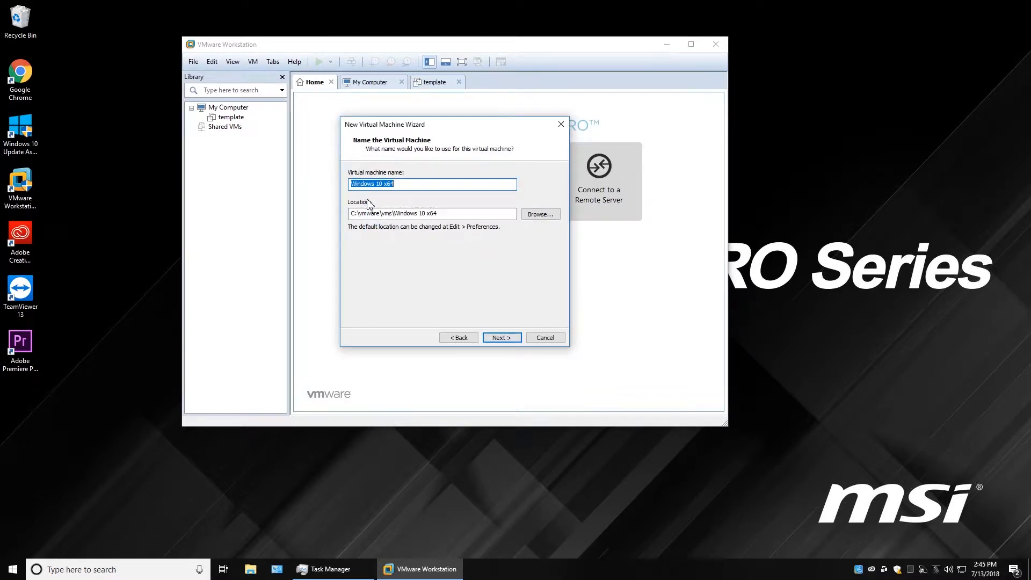
Rename the machine to Windows10VM and keep its 60 GB disk as a single file.
click(393, 183)
drag(393, 184, 376, 191)
text(10VM)
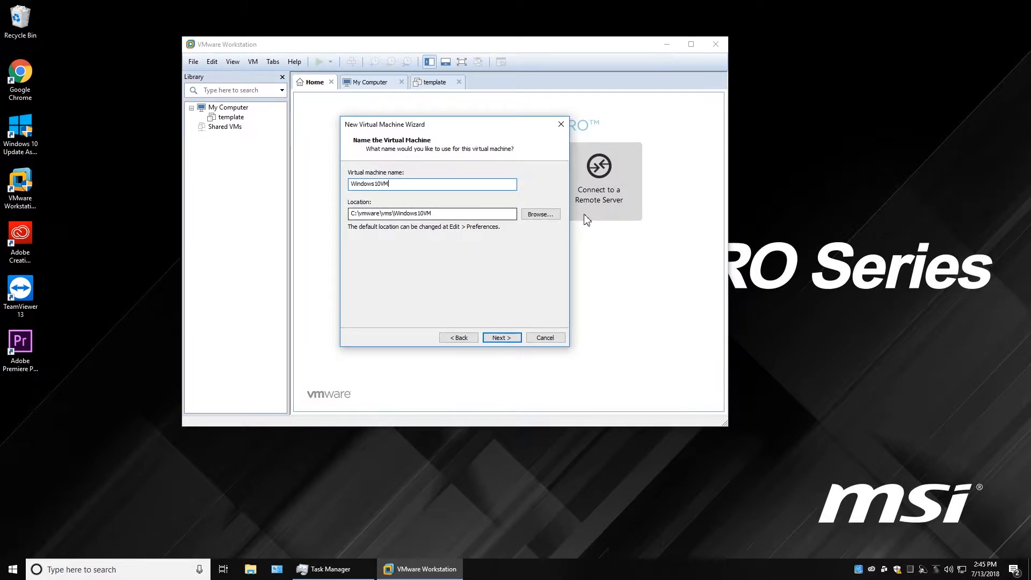
click(501, 338)
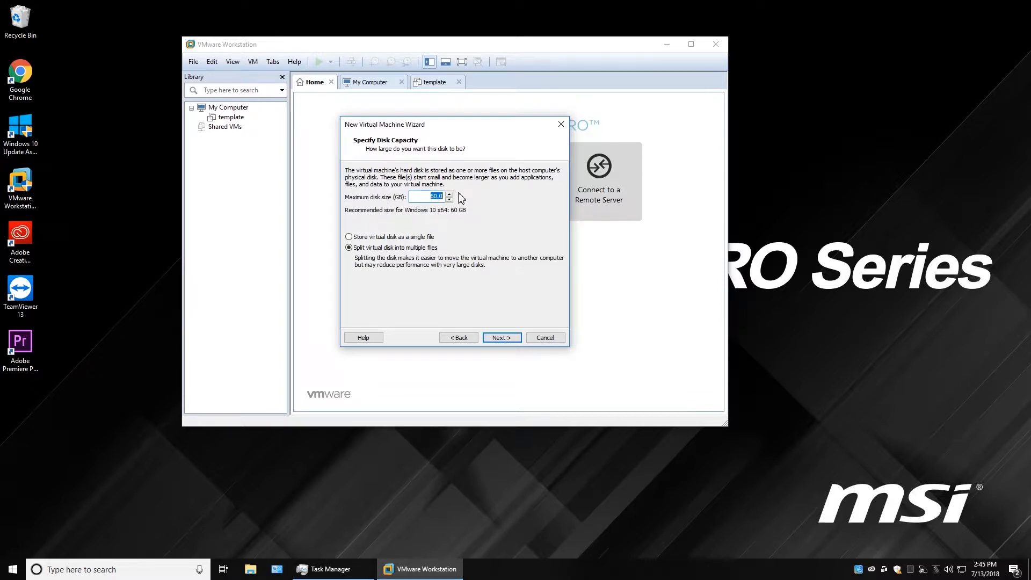
click(349, 237)
Check the summary's 2048 MB memory, NAT adapter and other devices, then open Customize Hardware.
click(499, 338)
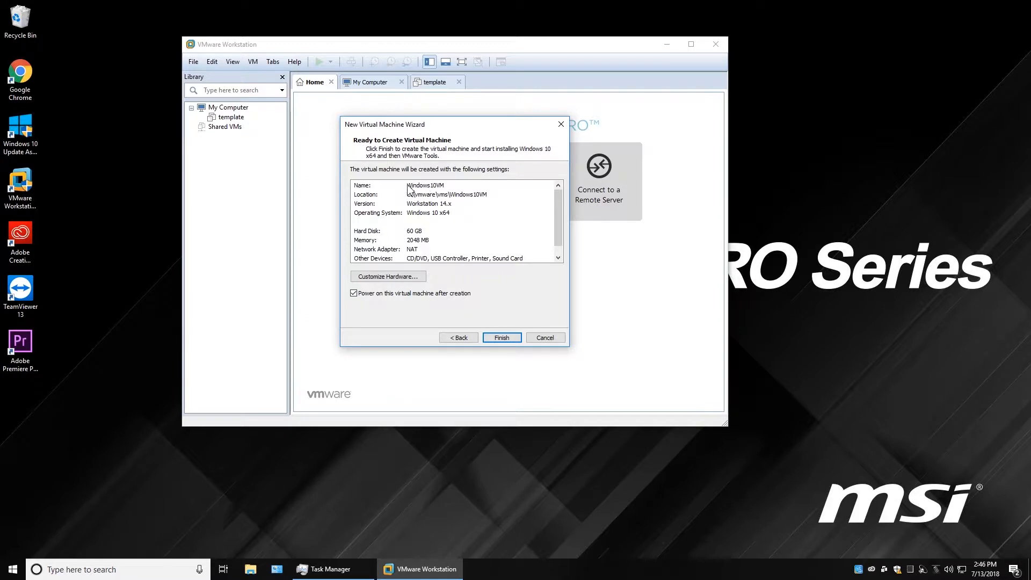
scroll(556, 212, down, 1)
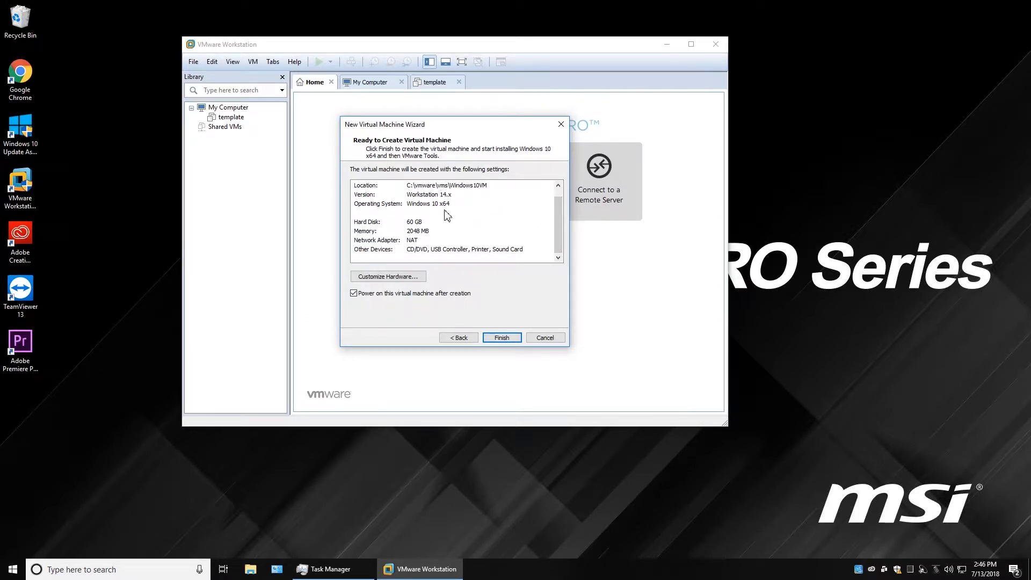
click(422, 230)
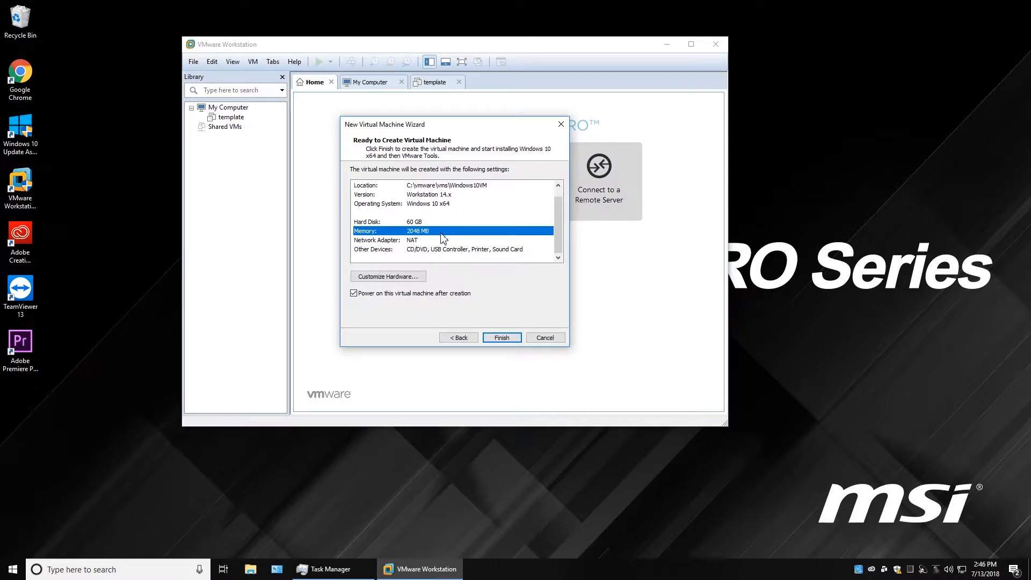
click(379, 242)
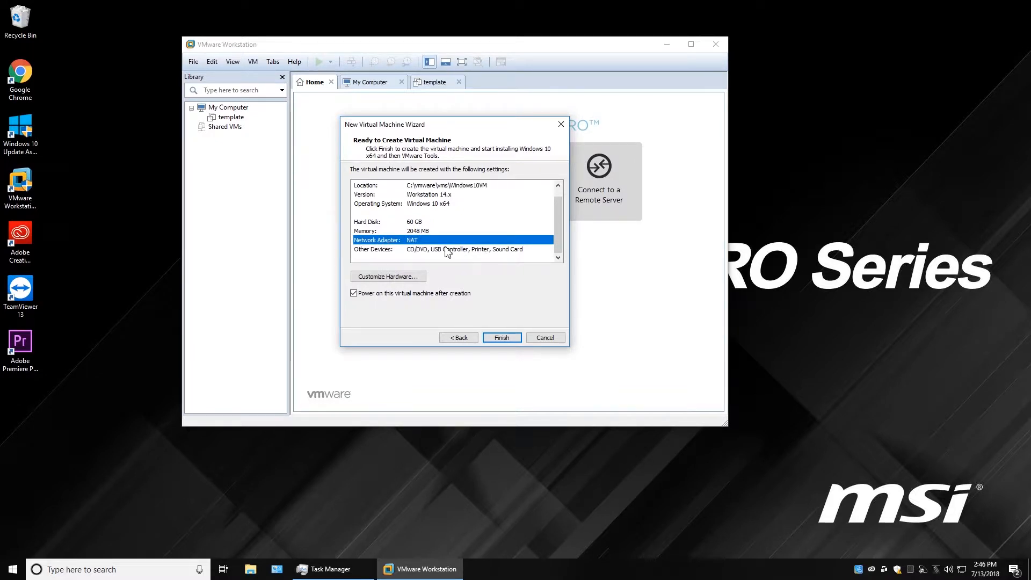
click(380, 252)
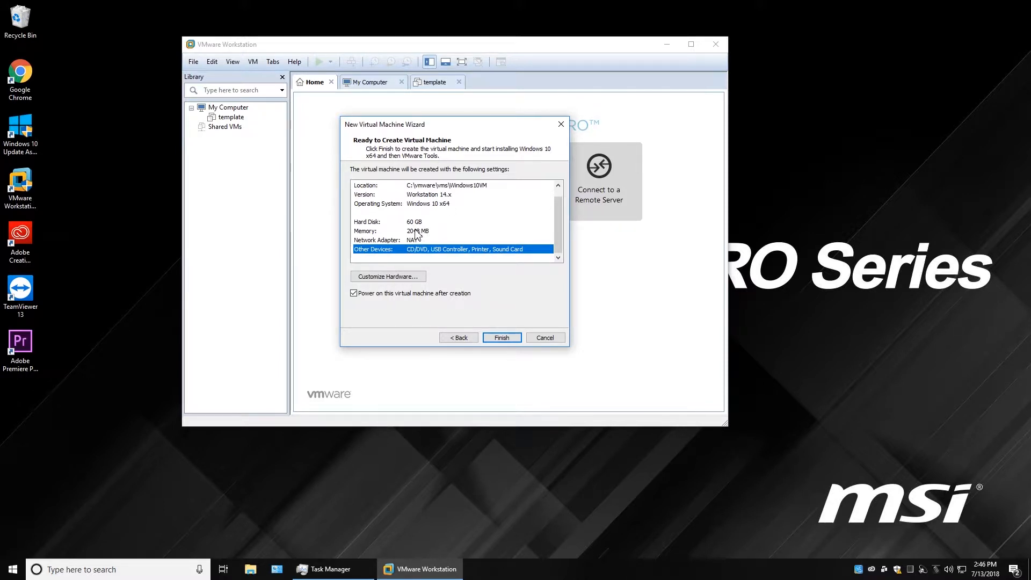
click(402, 277)
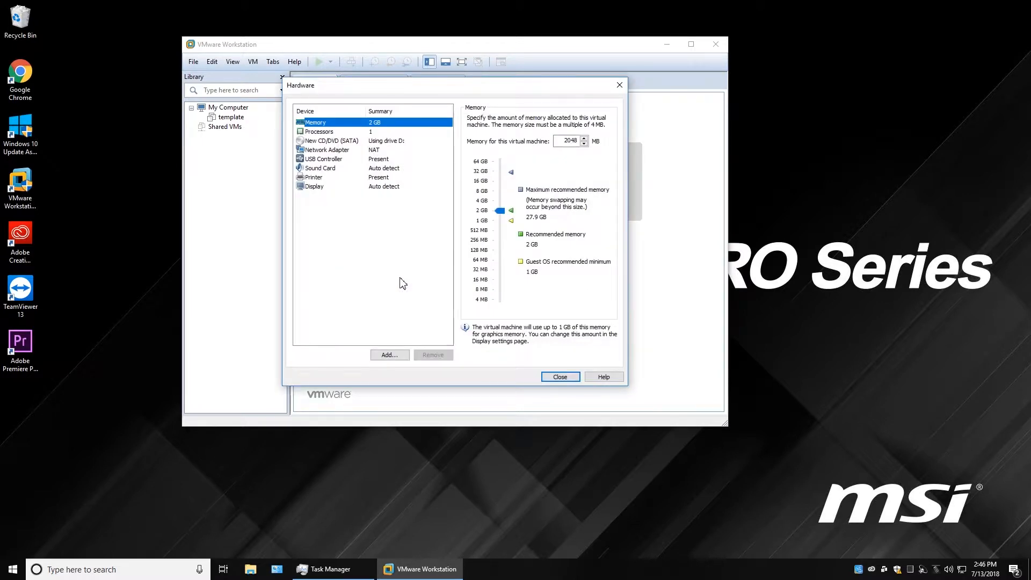
Raise the virtual machine's memory to 8192 MB.
click(494, 192)
click(485, 192)
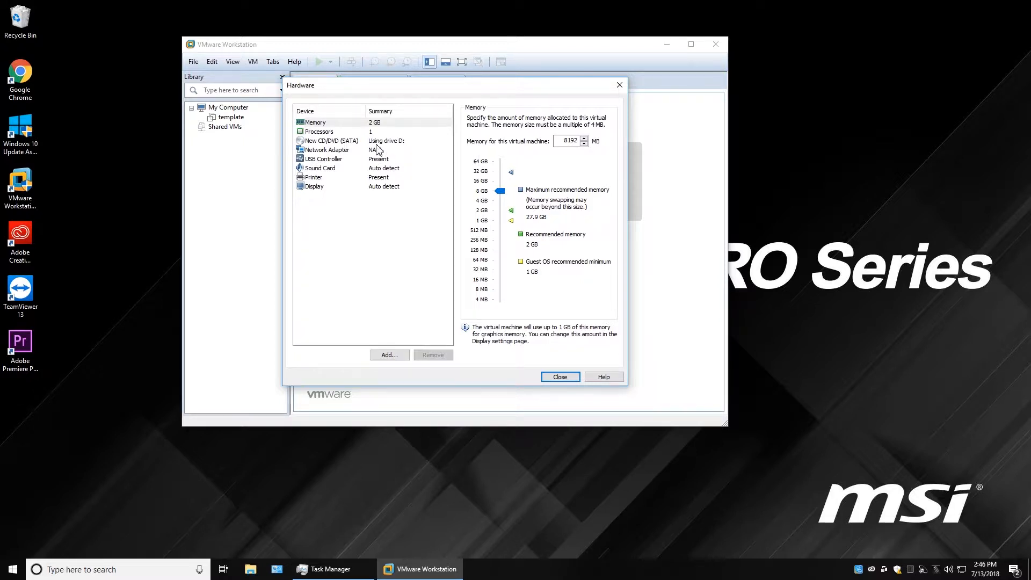
click(370, 124)
click(361, 132)
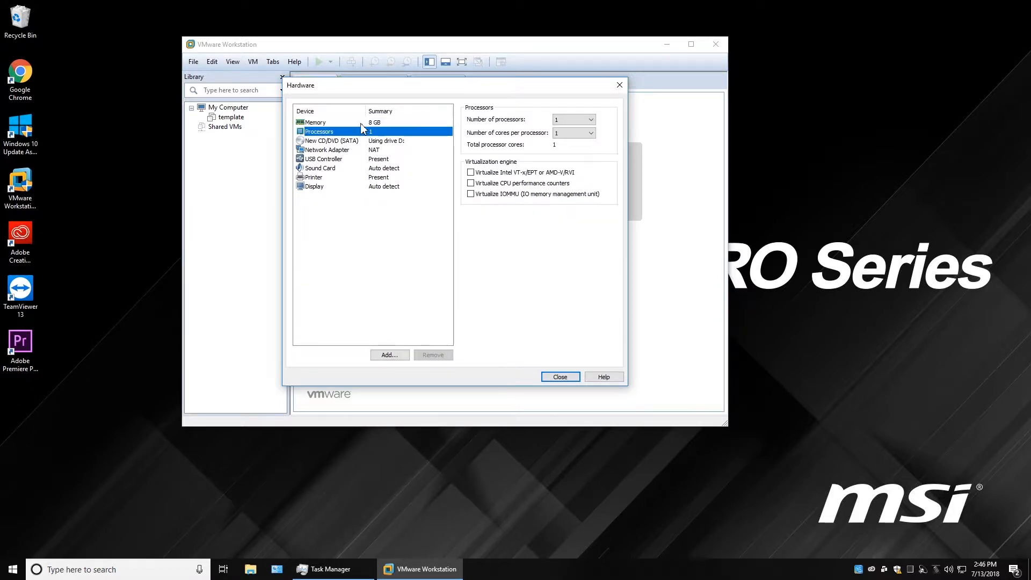
click(324, 124)
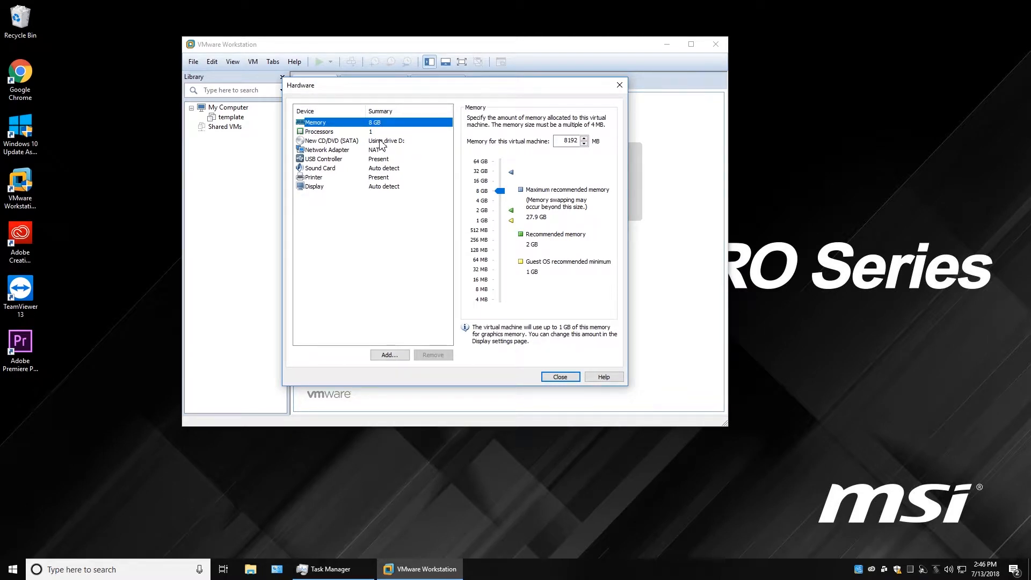
Set 2 processors with 4 cores each, then check the CD/DVD uses physical drive D:.
click(337, 133)
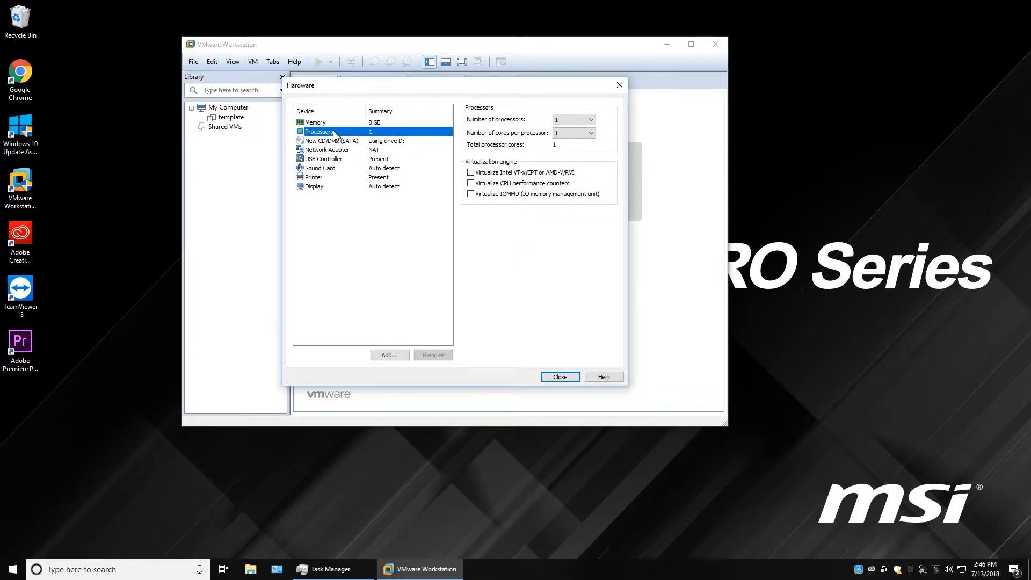
click(591, 119)
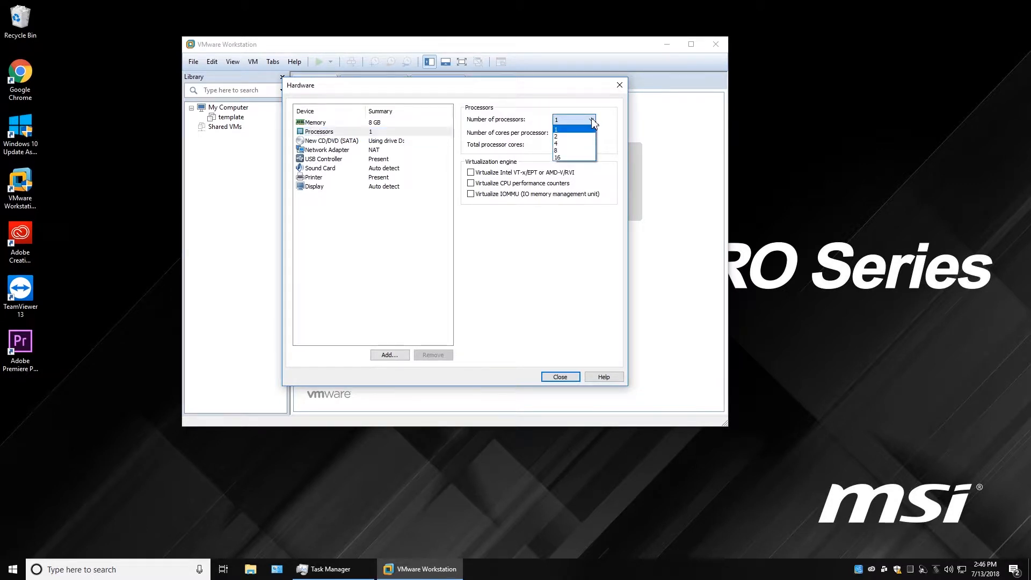
click(573, 138)
click(593, 134)
click(563, 163)
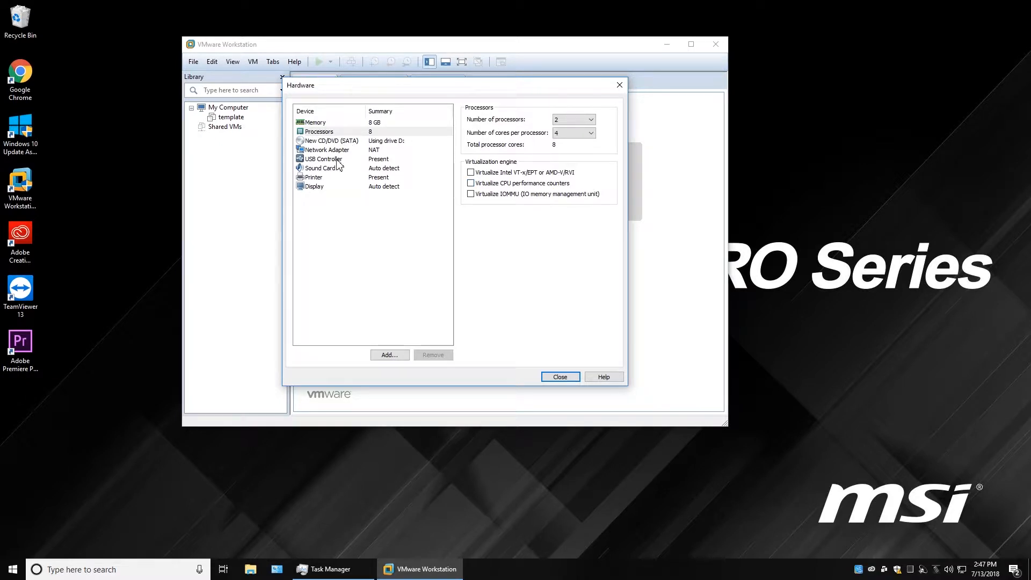
click(338, 142)
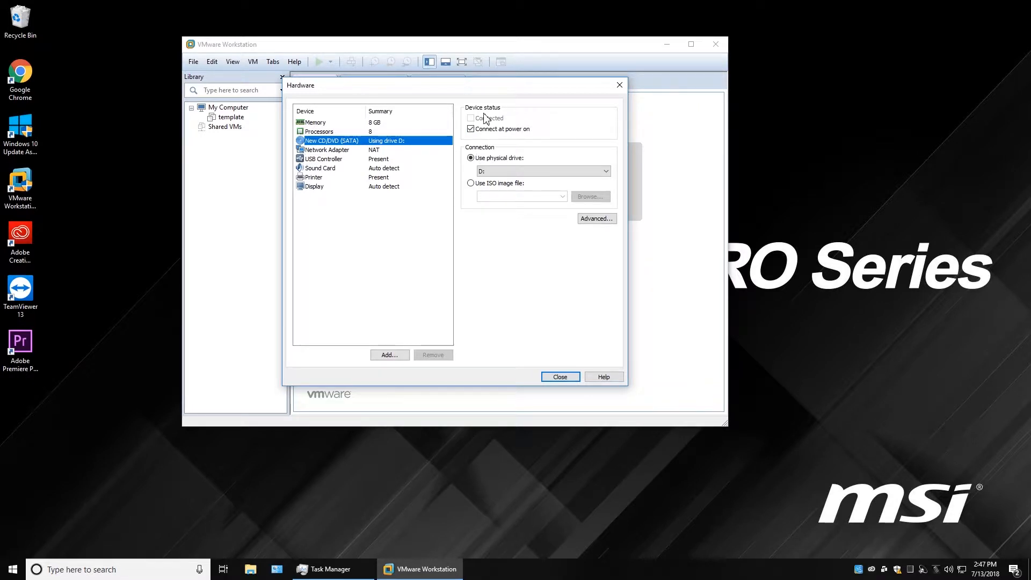
Connect the network adapter to the custom DallasNet (Bridged) virtual network.
click(328, 150)
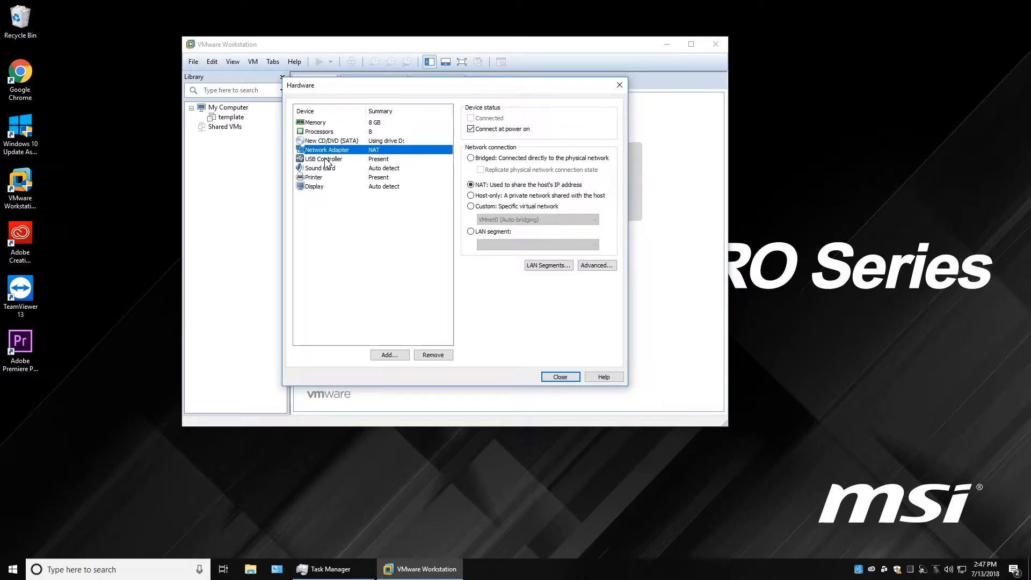
click(471, 207)
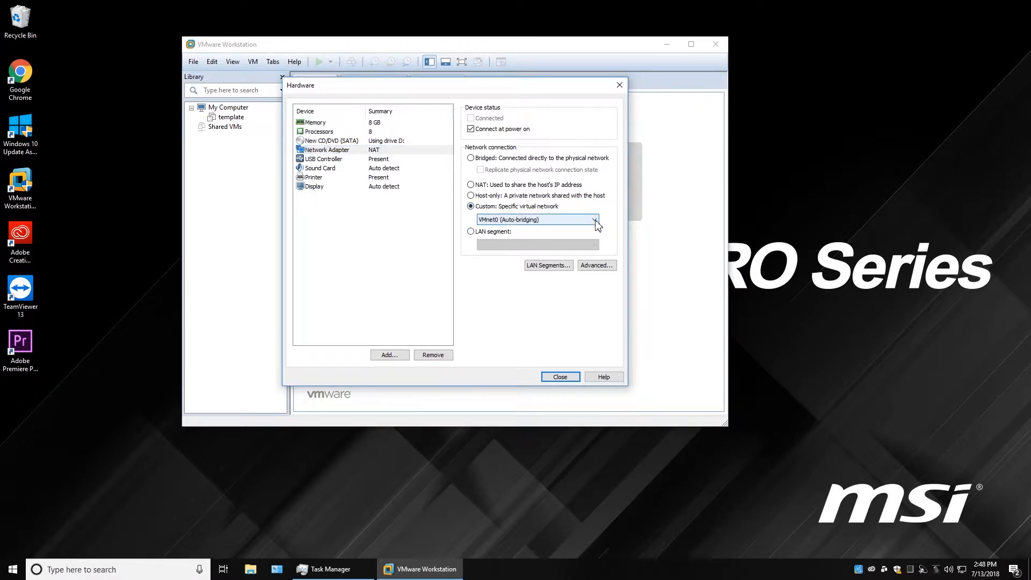
click(595, 220)
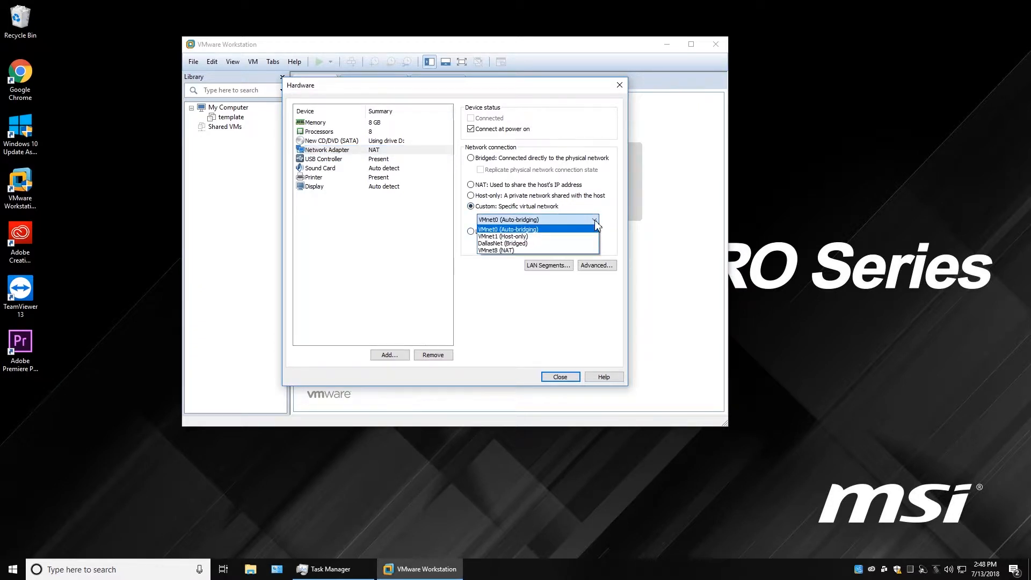
click(512, 243)
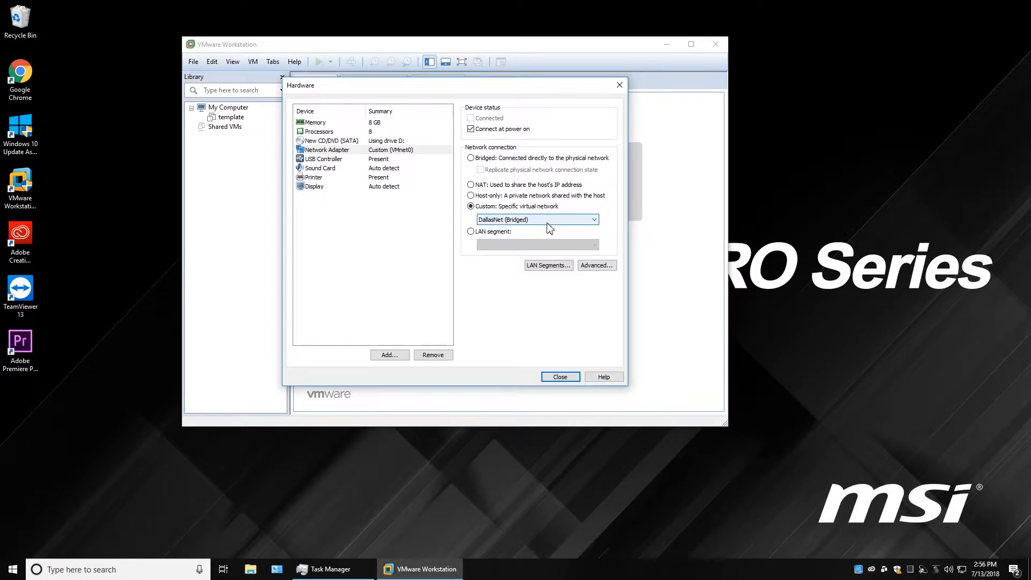
Review the USB controller, sound card, printer, display and network settings, then launch Add Hardware.
click(337, 160)
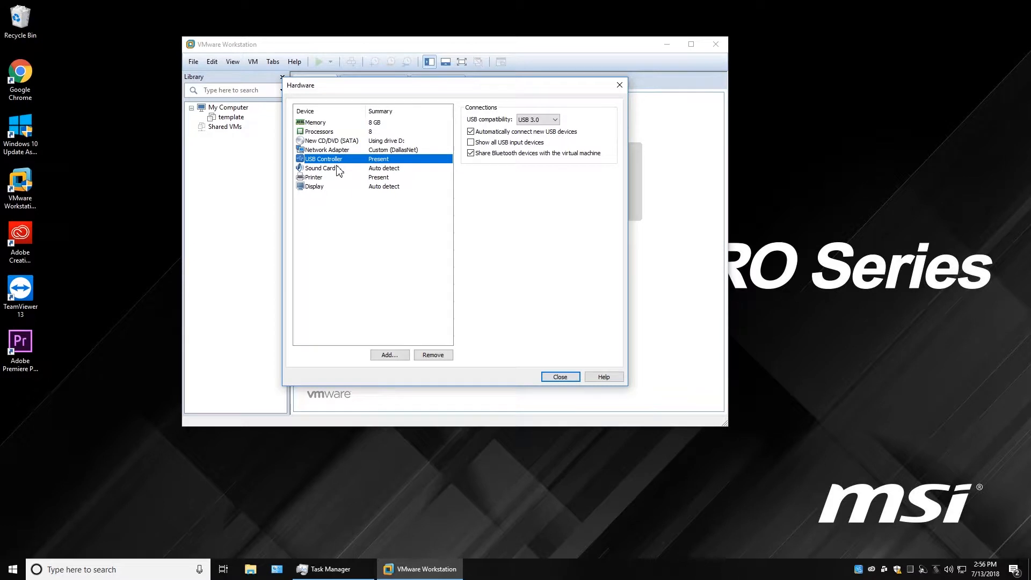
click(338, 169)
click(335, 177)
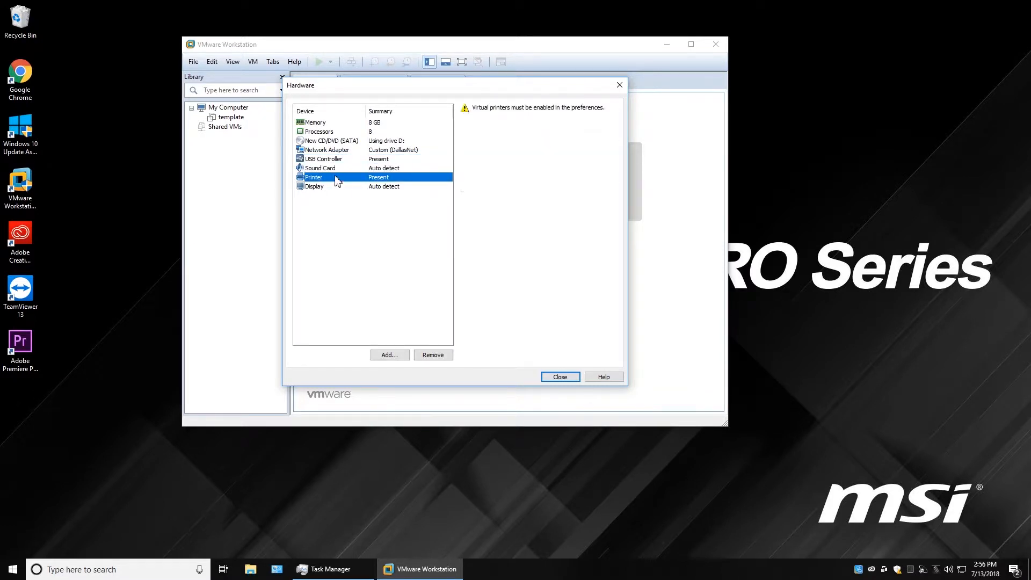
click(333, 188)
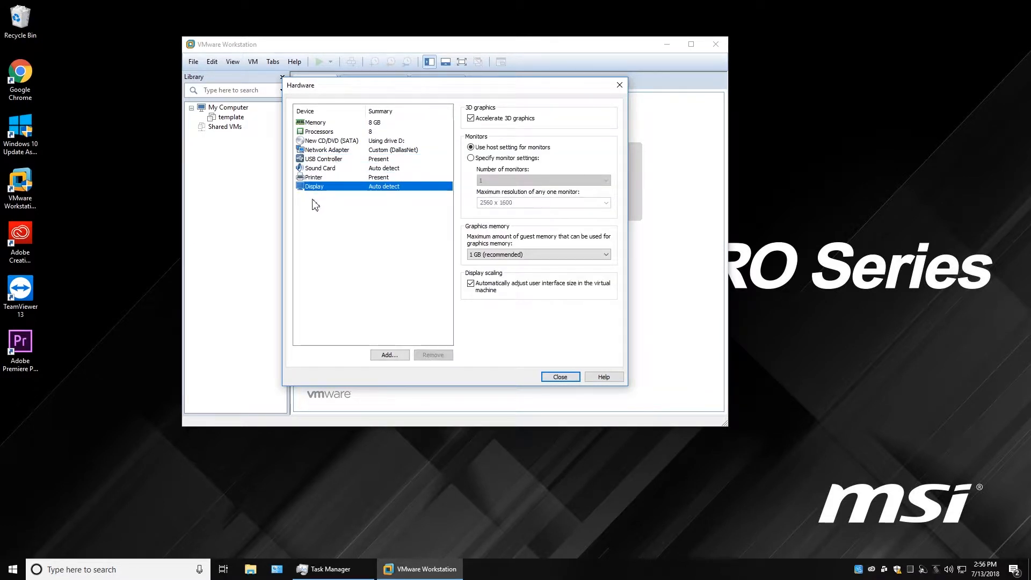
click(344, 151)
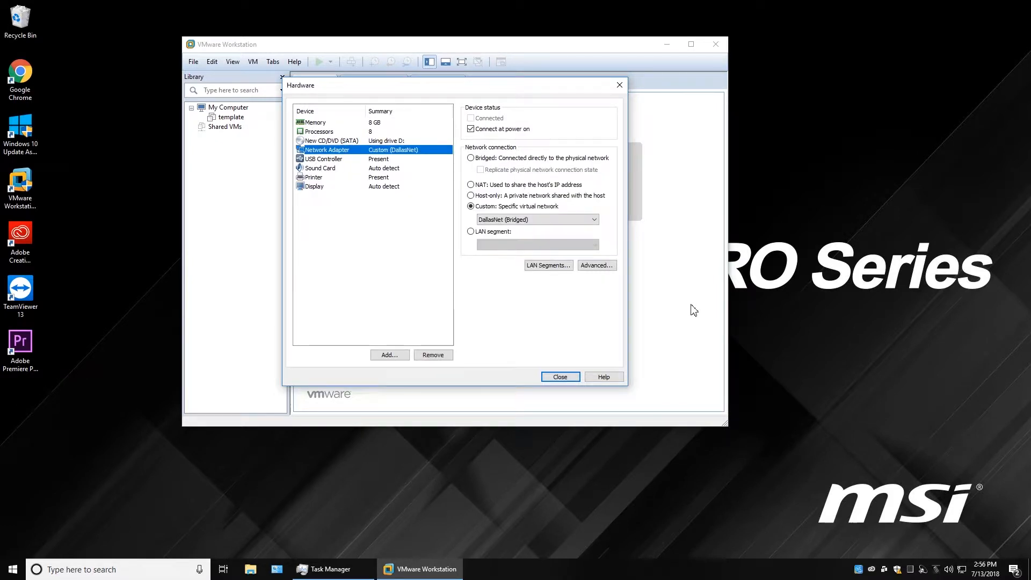
click(389, 356)
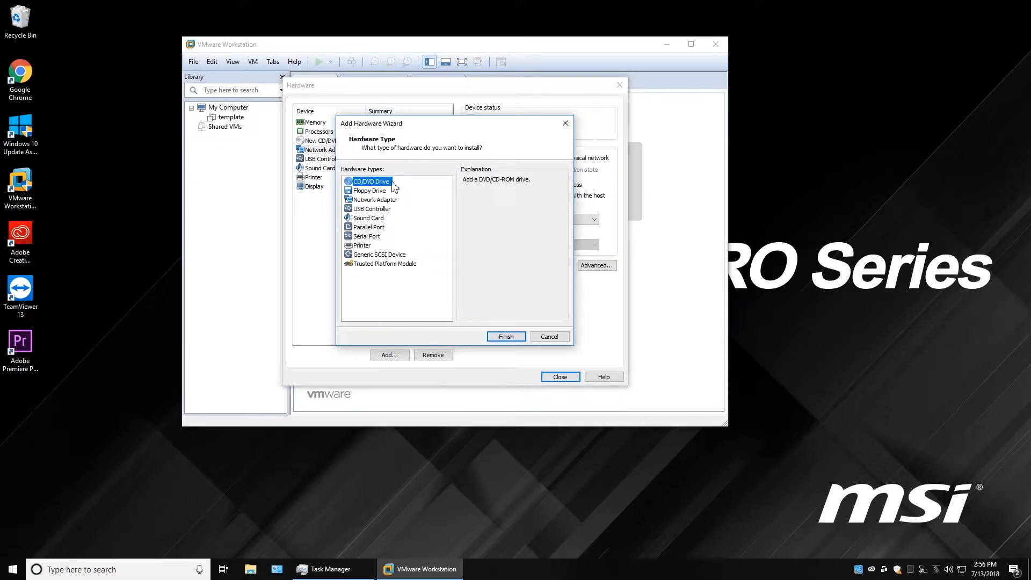
Add a Network Adapter as new hardware, creating Network Adapter 2 on NAT.
click(377, 200)
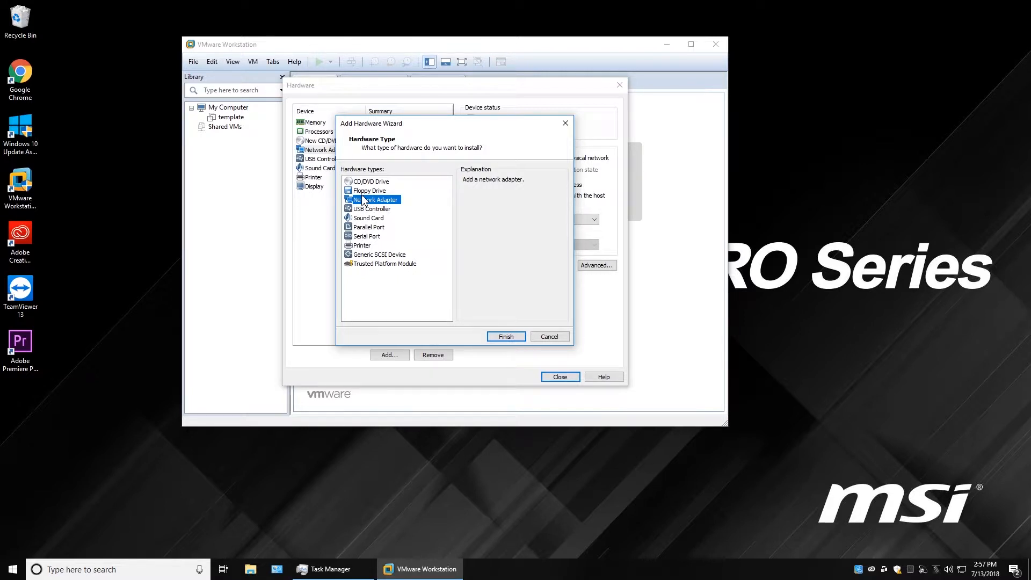
click(507, 337)
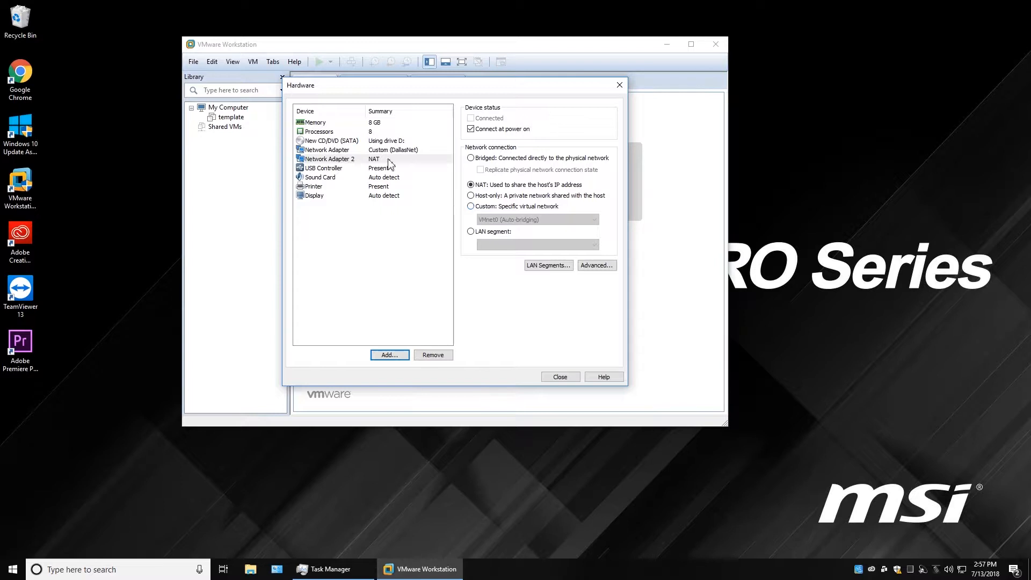
Compare the DallasNet and NAT adapters, then remove Network Adapter 2.
click(326, 151)
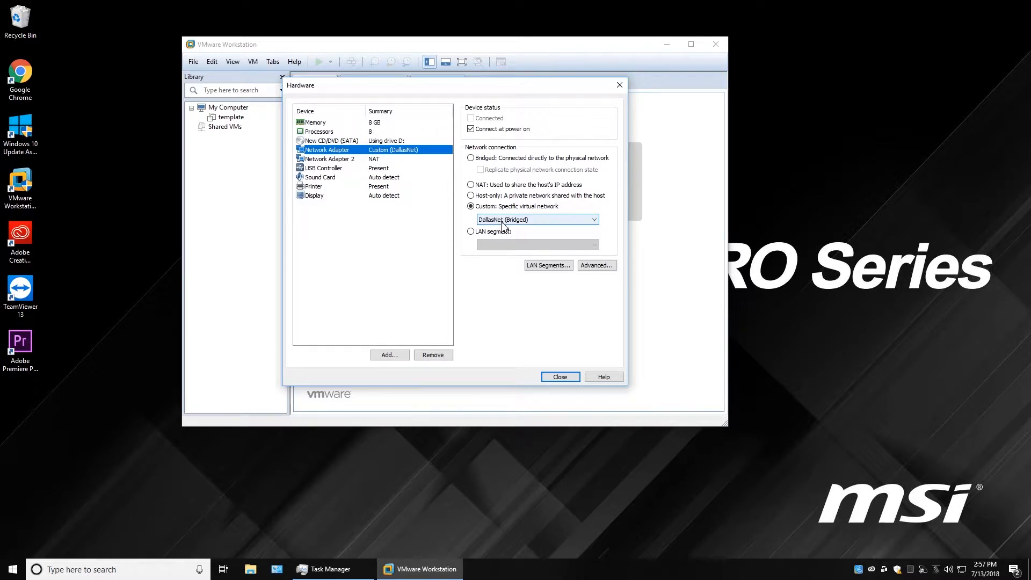
click(345, 159)
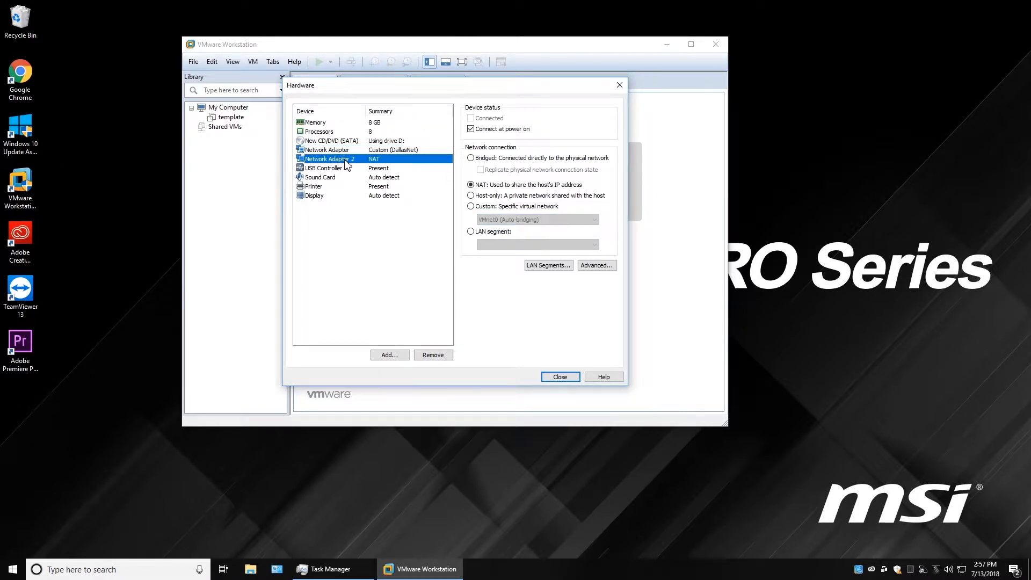
click(472, 206)
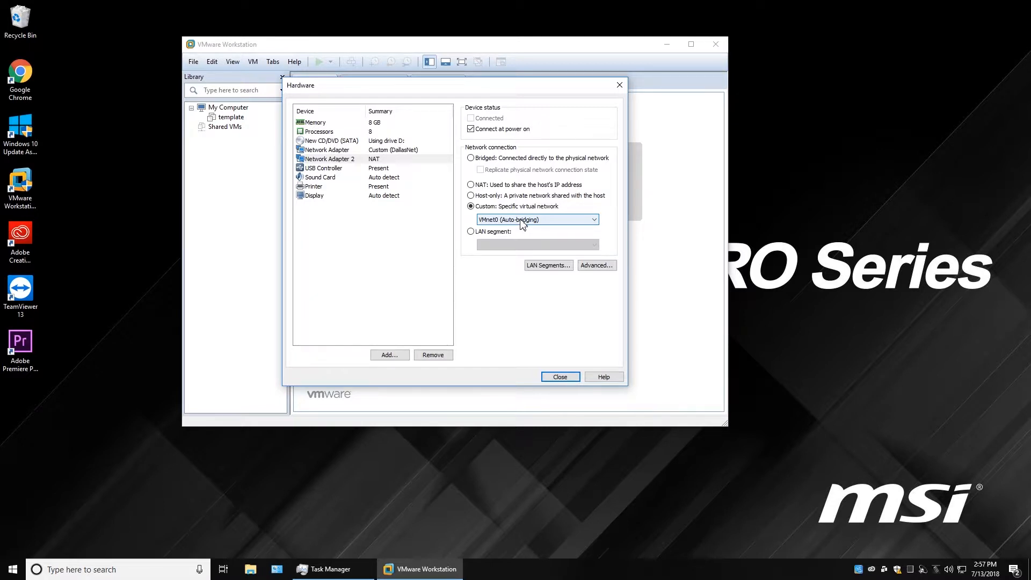
click(329, 160)
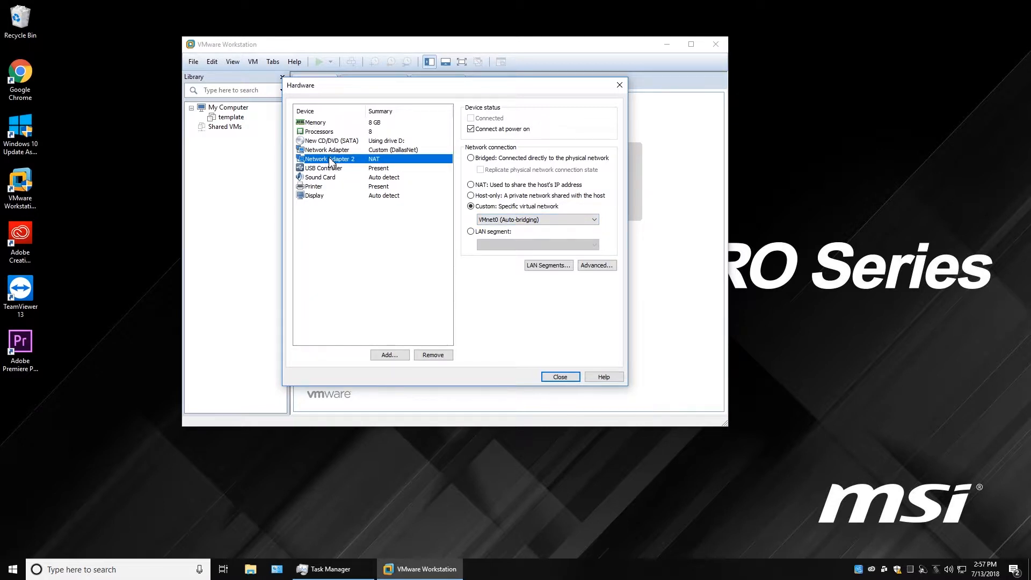
click(429, 354)
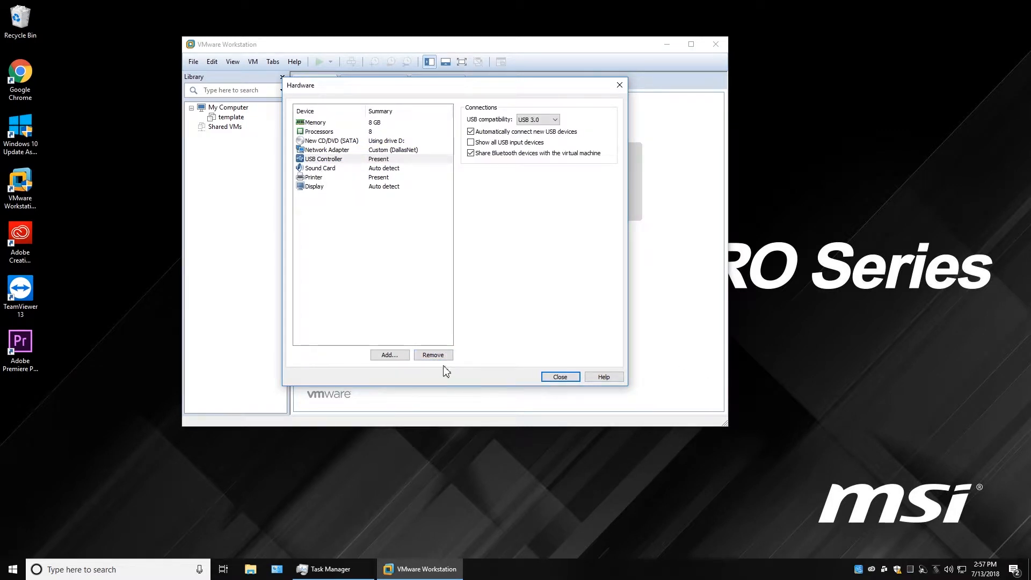
Close Hardware, confirm the summary shows 8192 MB and DallasNet, and create Windows10VM.
click(560, 377)
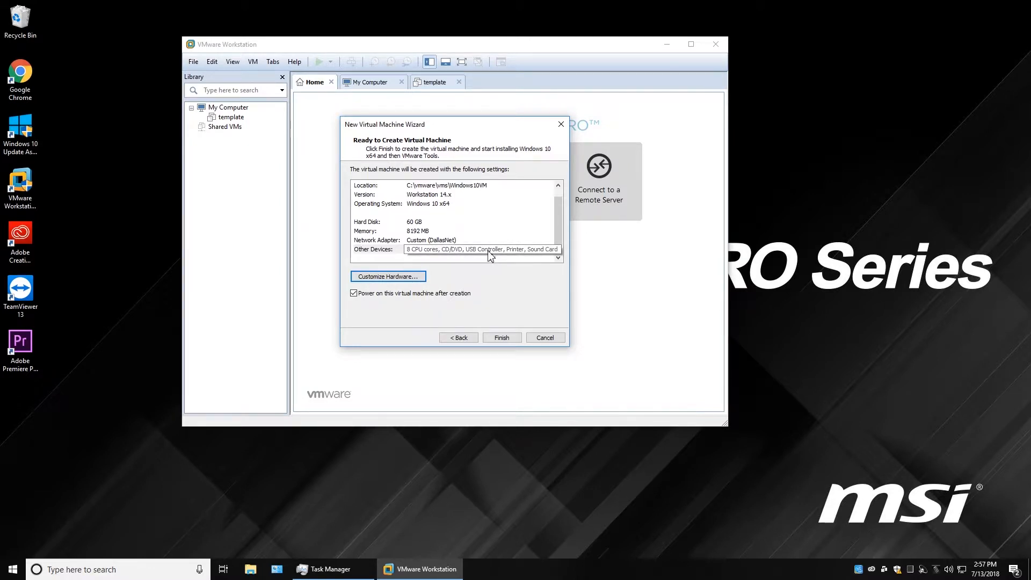
click(428, 241)
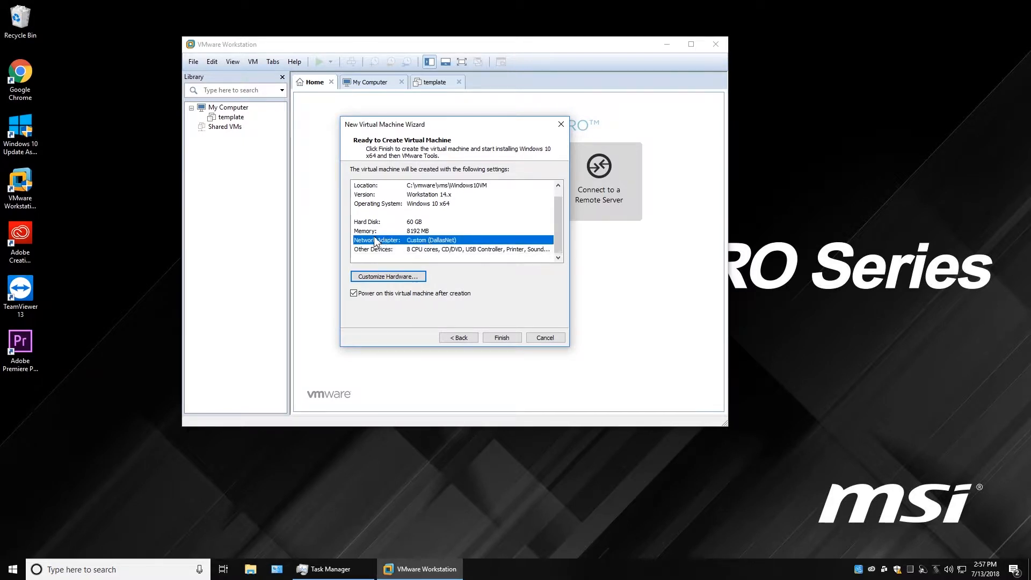
click(419, 231)
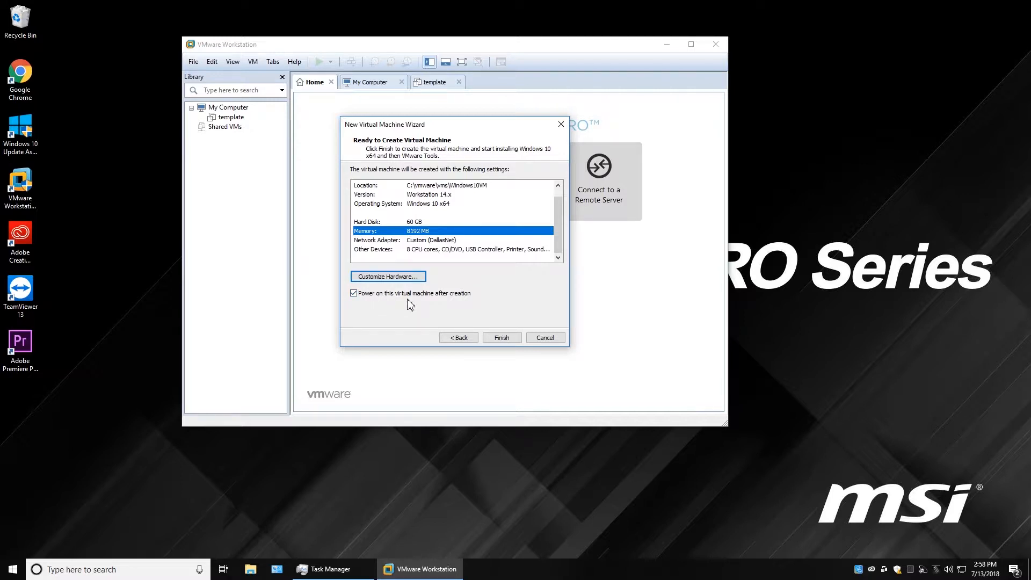
click(505, 338)
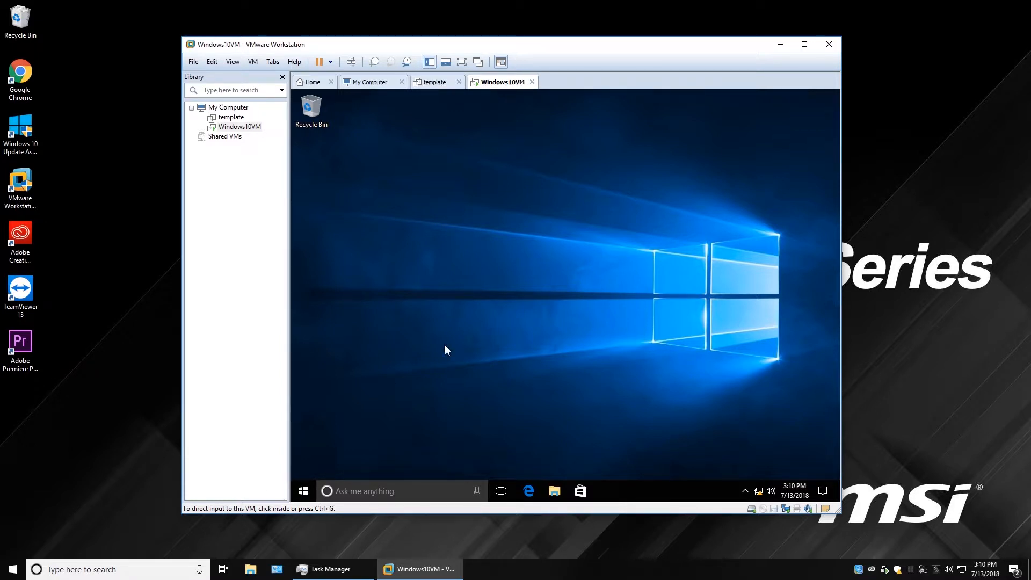
Check the Windows10VM guest's network status, which shows no Internet.
click(555, 220)
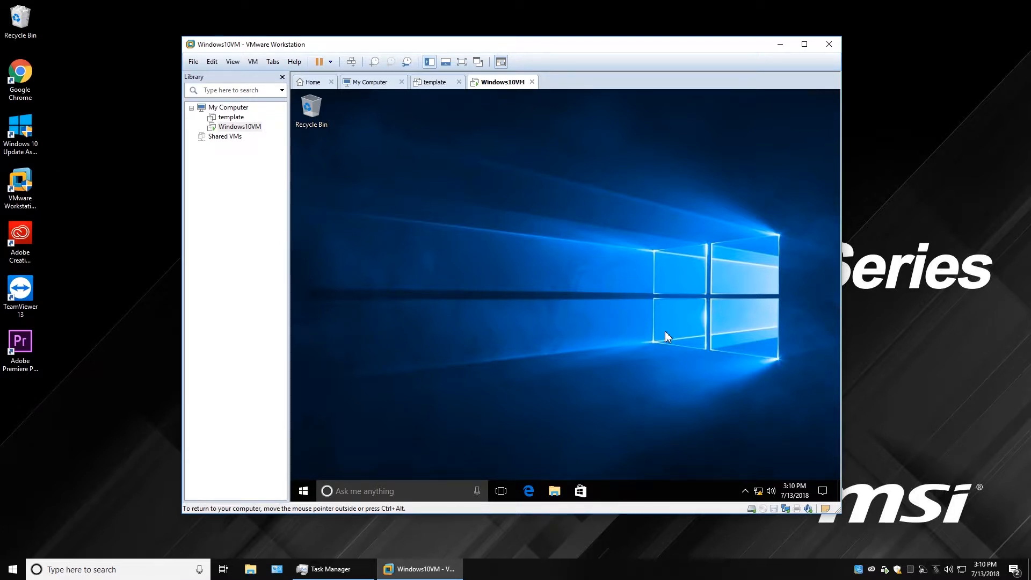
click(759, 490)
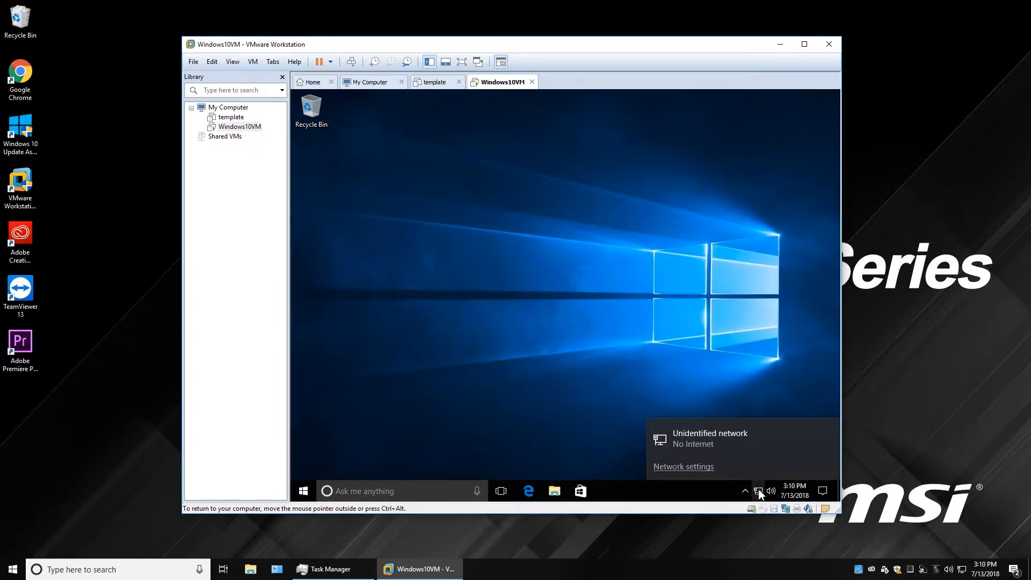
click(490, 339)
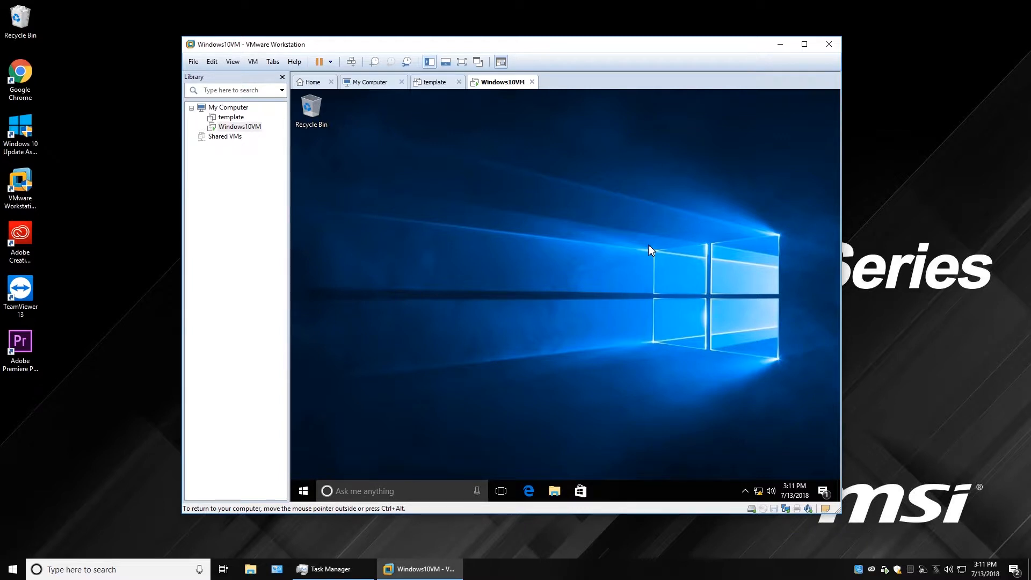
Shut down the guest Windows from the Start menu's power options.
click(304, 491)
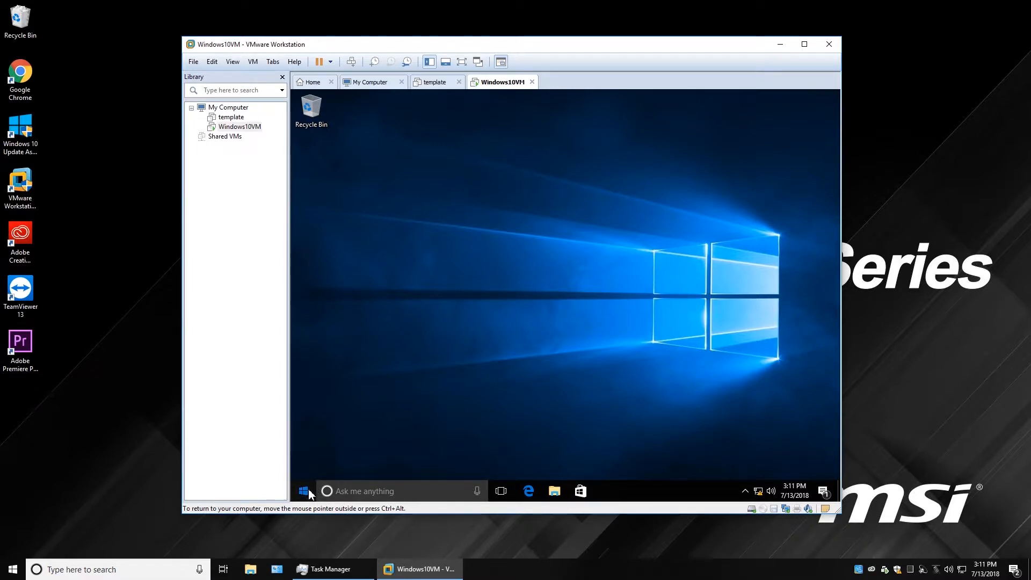
click(303, 468)
click(322, 424)
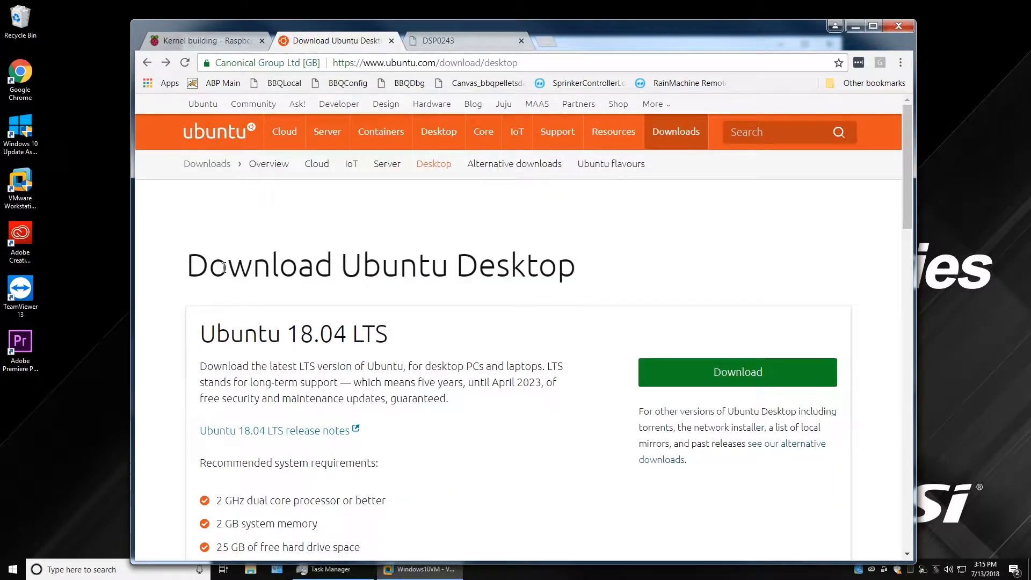
Scroll through the Ubuntu 18.04 LTS system requirements, then minimize Chrome.
scroll(498, 322, down, 1)
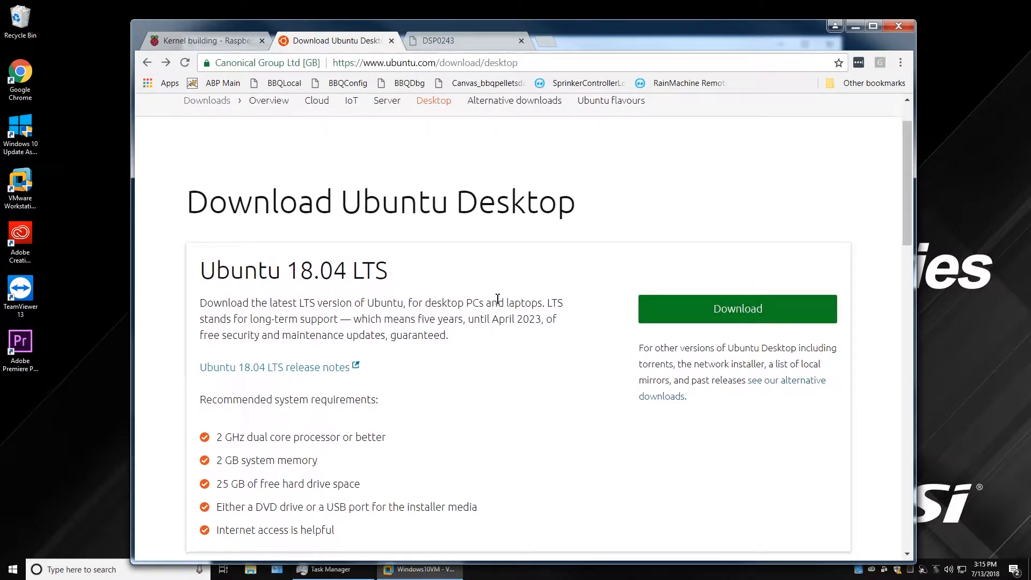
scroll(496, 301, down, 3)
scroll(500, 296, up, 2)
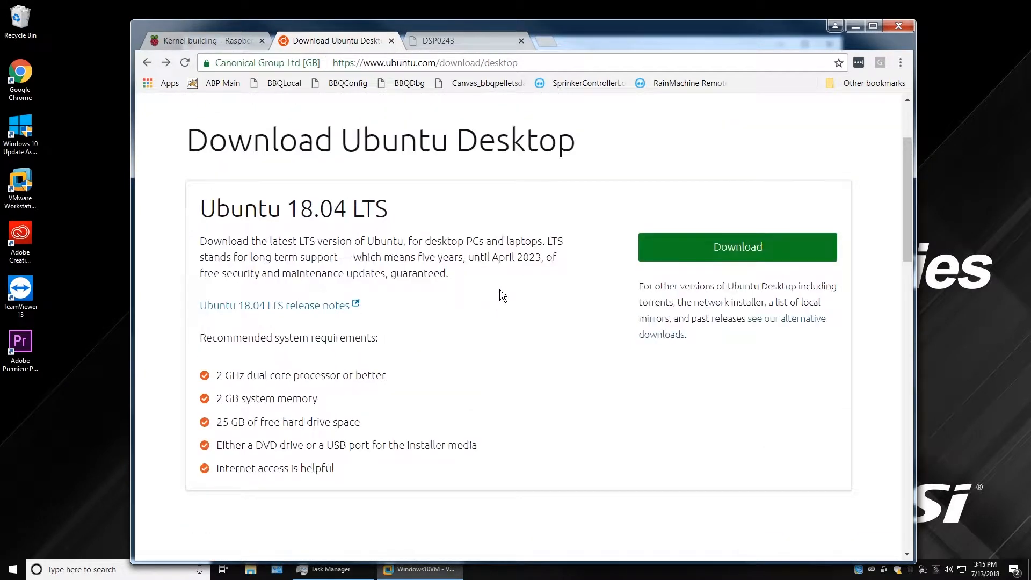
click(856, 26)
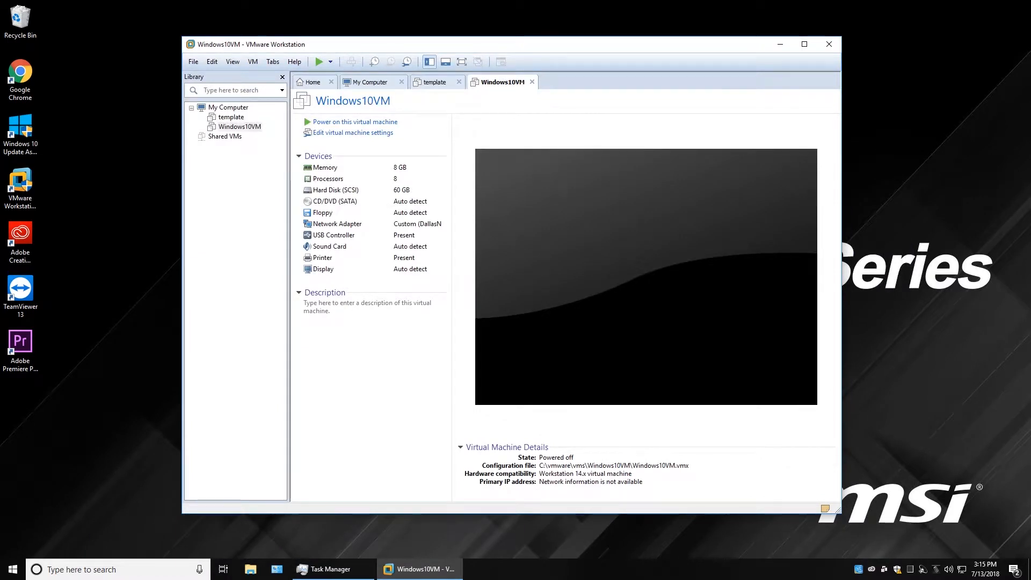
Open the server's iso folder and select the ubuntu-18.04-desktop-amd64.iso image.
click(63, 492)
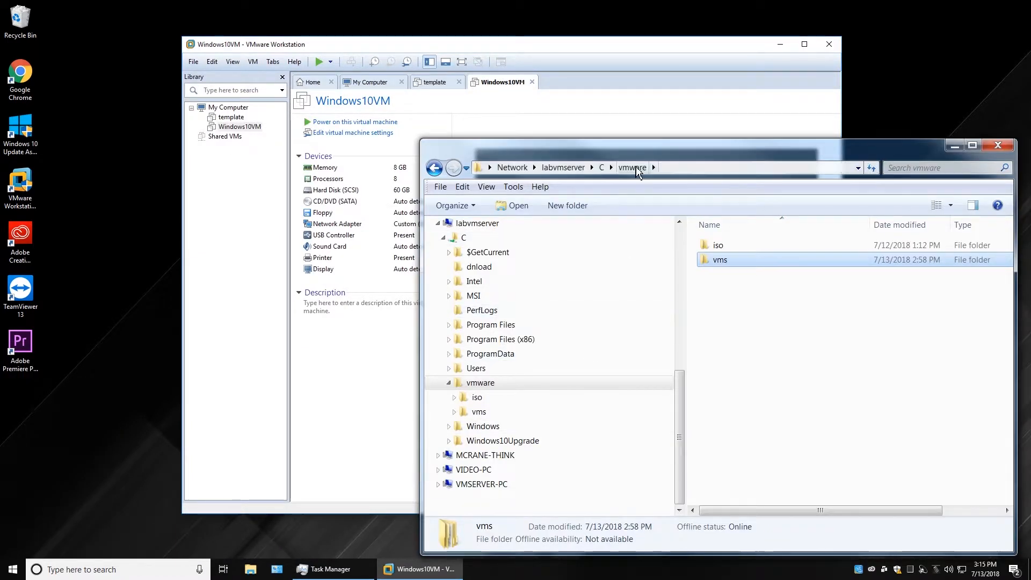
drag(648, 156, 609, 100)
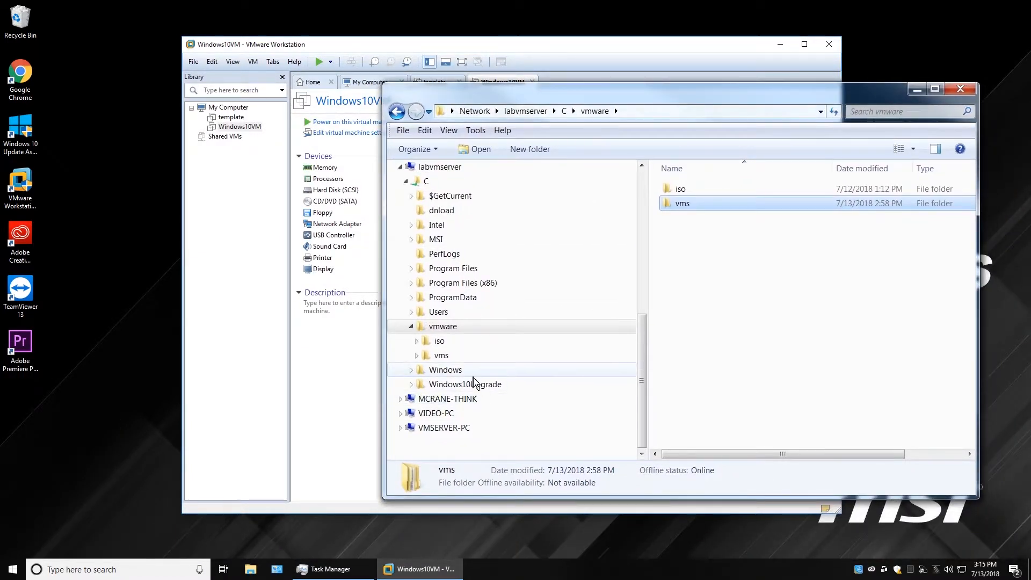
click(439, 341)
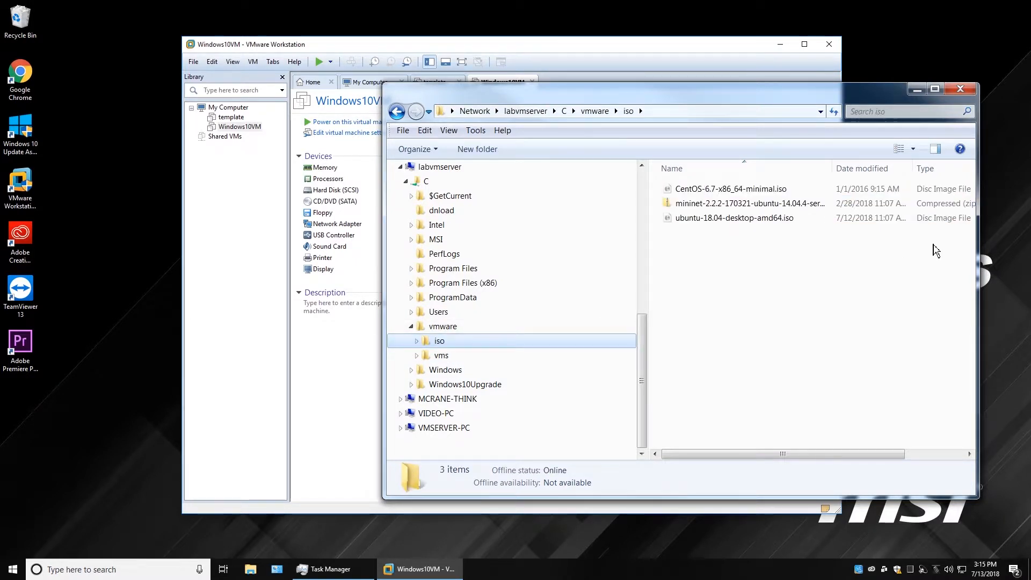
click(715, 221)
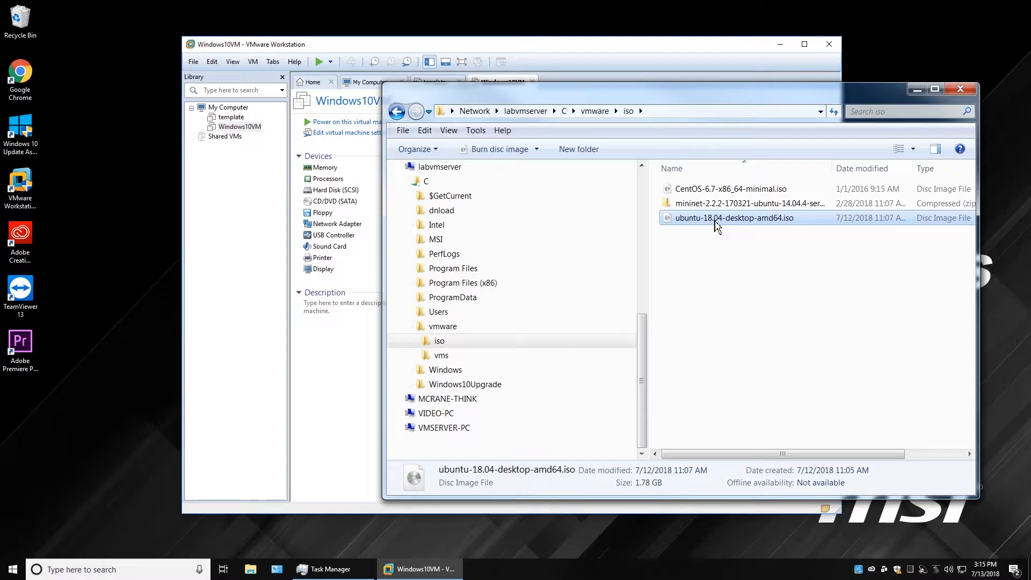
drag(715, 96, 642, 101)
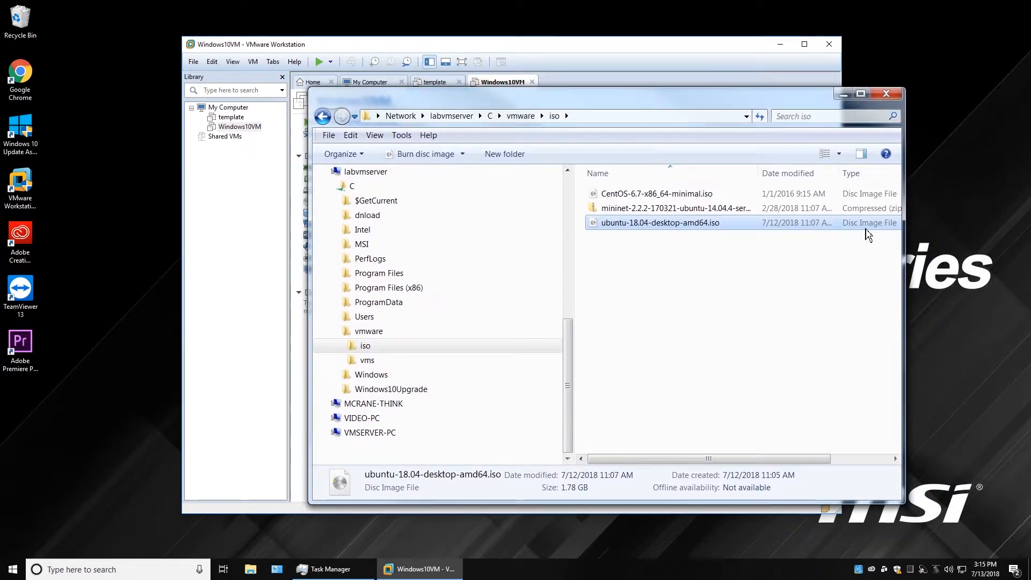
drag(808, 459, 872, 463)
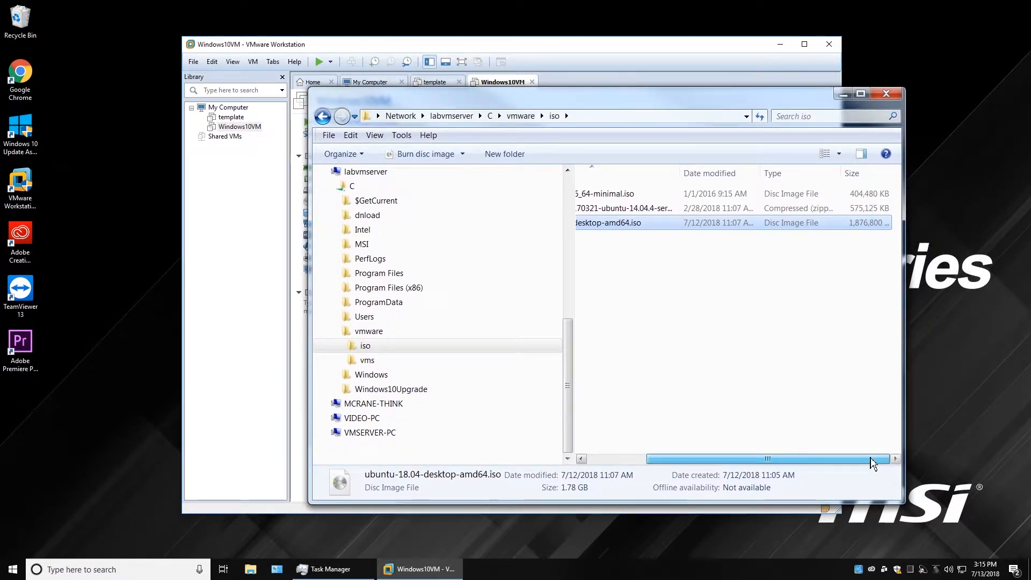
drag(873, 463, 732, 458)
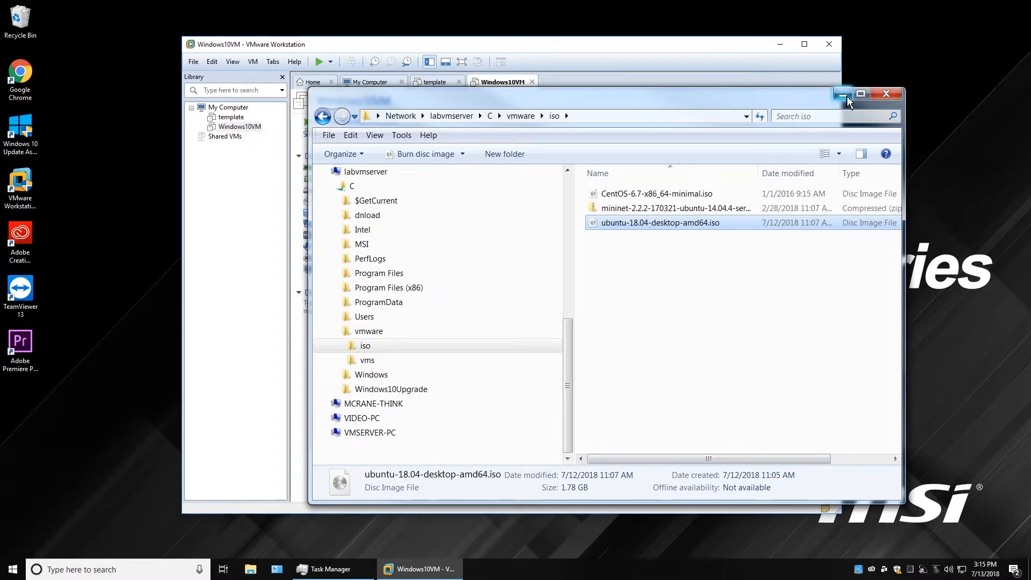
click(370, 347)
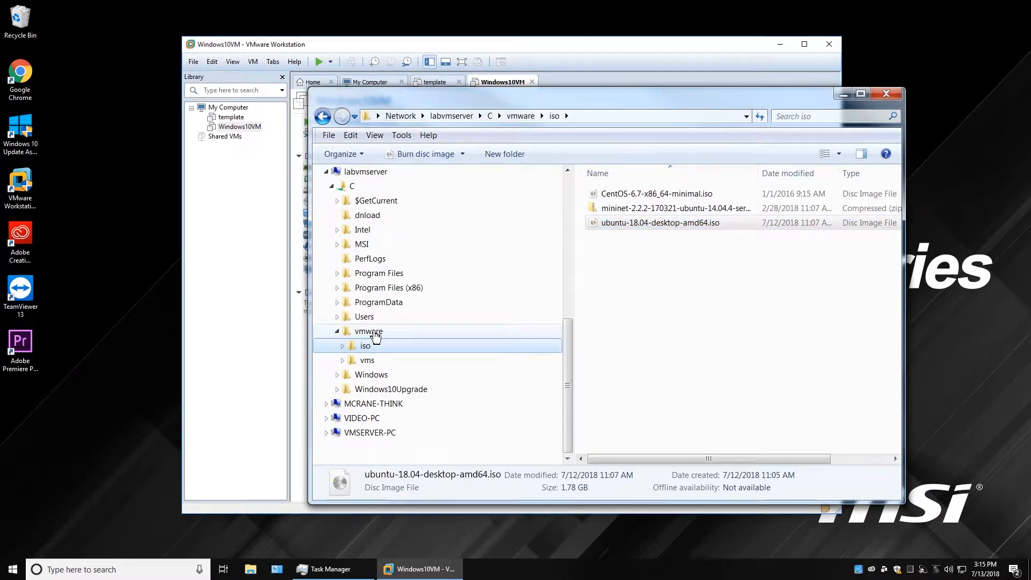
Browse vms to Windows10VM's files, widening to see the 9.78 GB VMDK, then minimize.
click(370, 361)
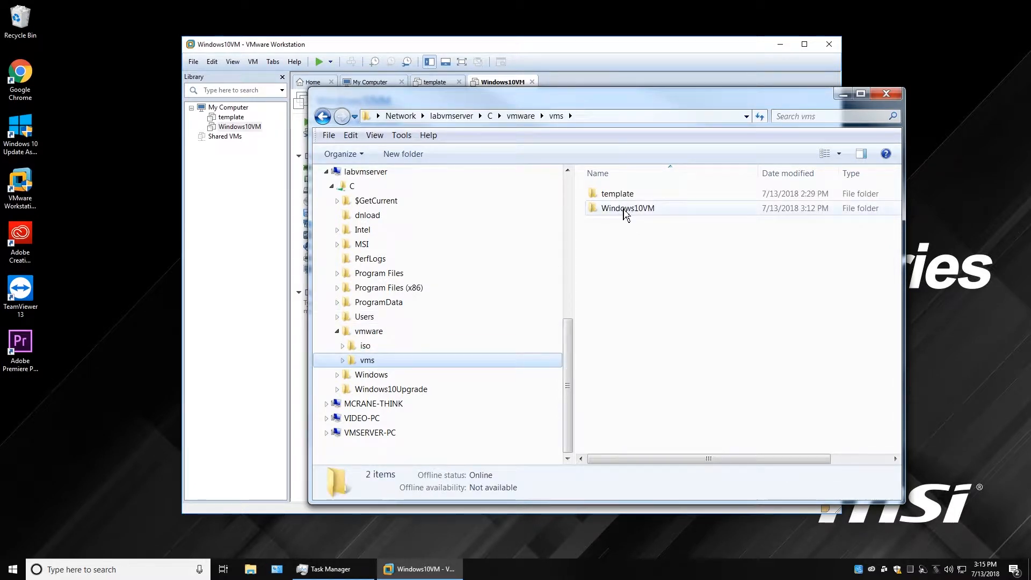
click(343, 361)
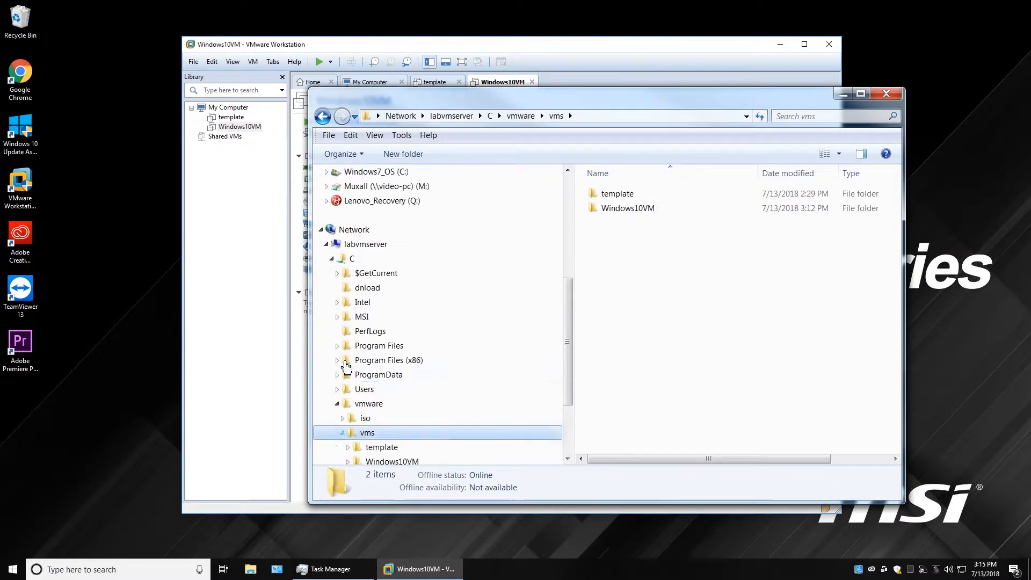
scroll(421, 441, down, 1)
click(401, 417)
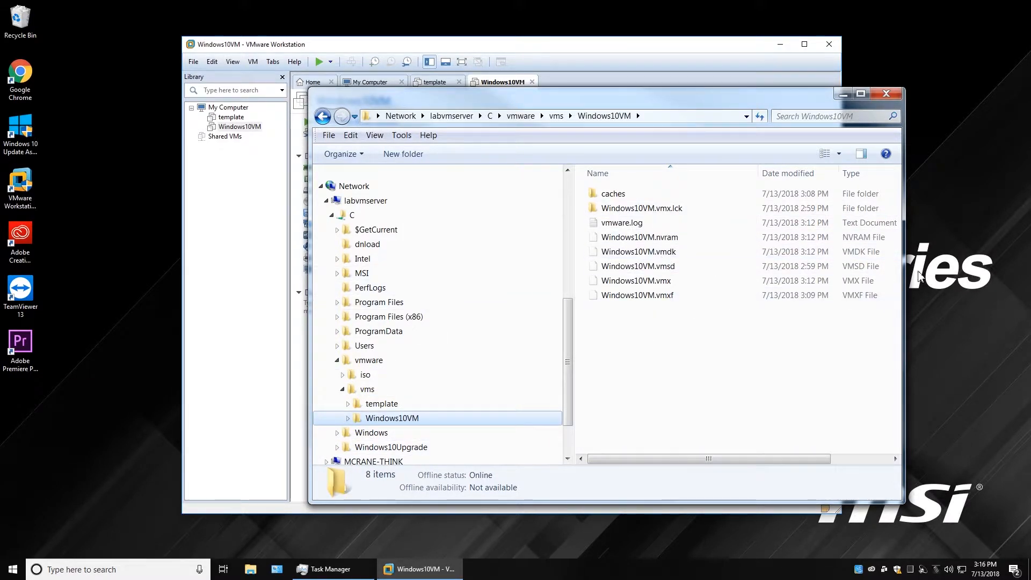
drag(908, 310, 973, 309)
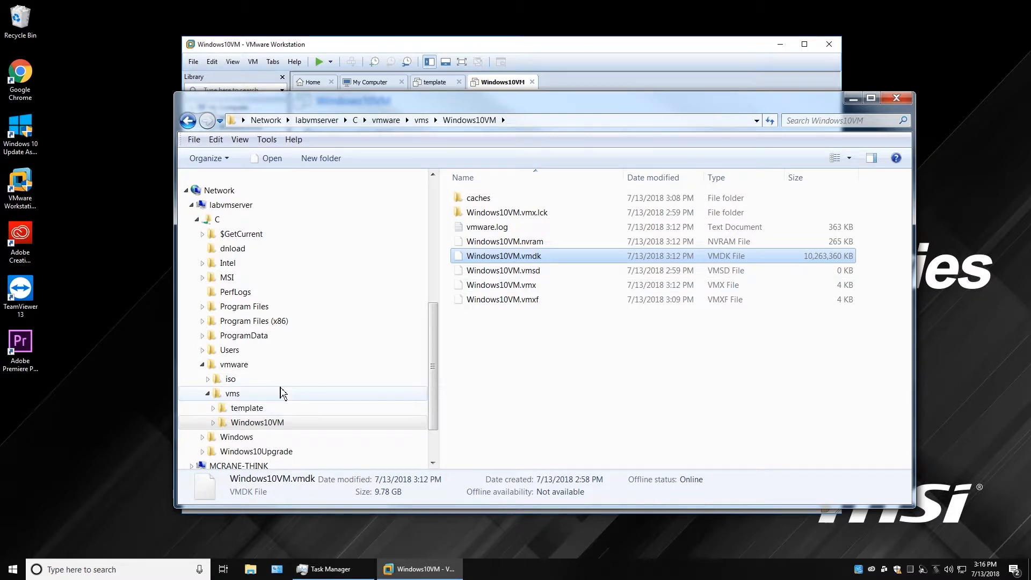
click(234, 394)
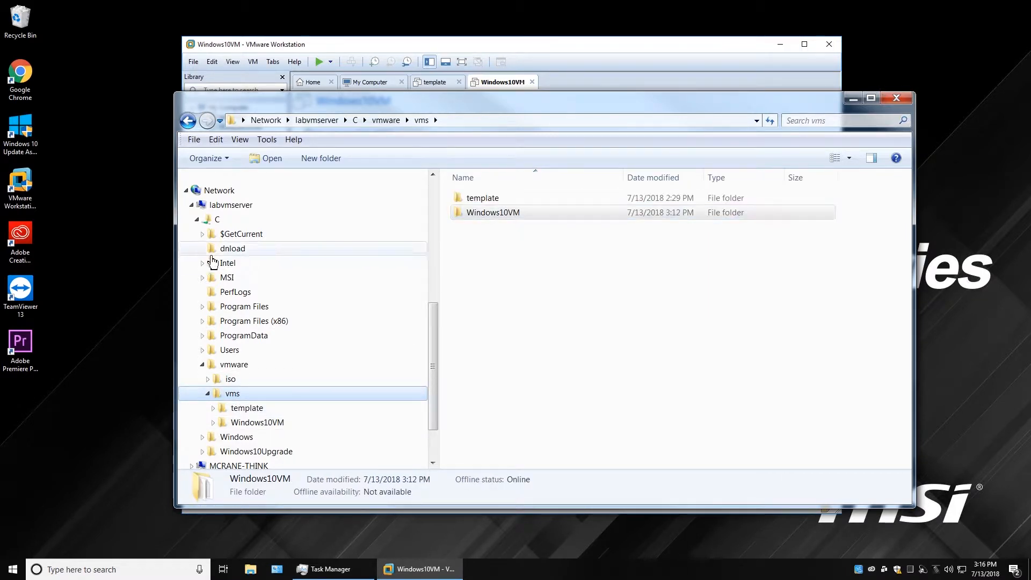
click(854, 100)
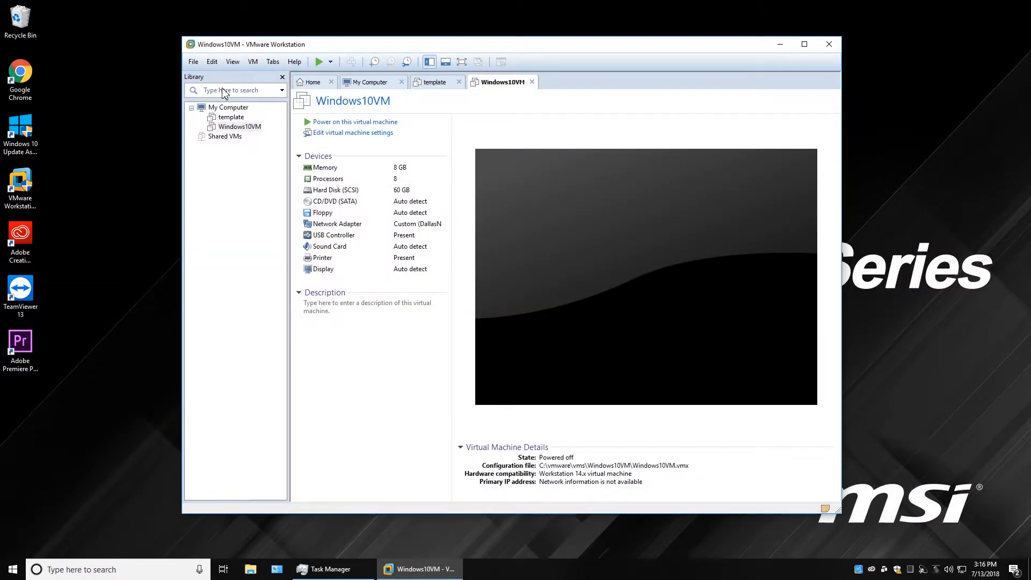
Start a Typical new virtual machine installing from ubuntu-18.04-desktop-amd64.iso.
click(317, 86)
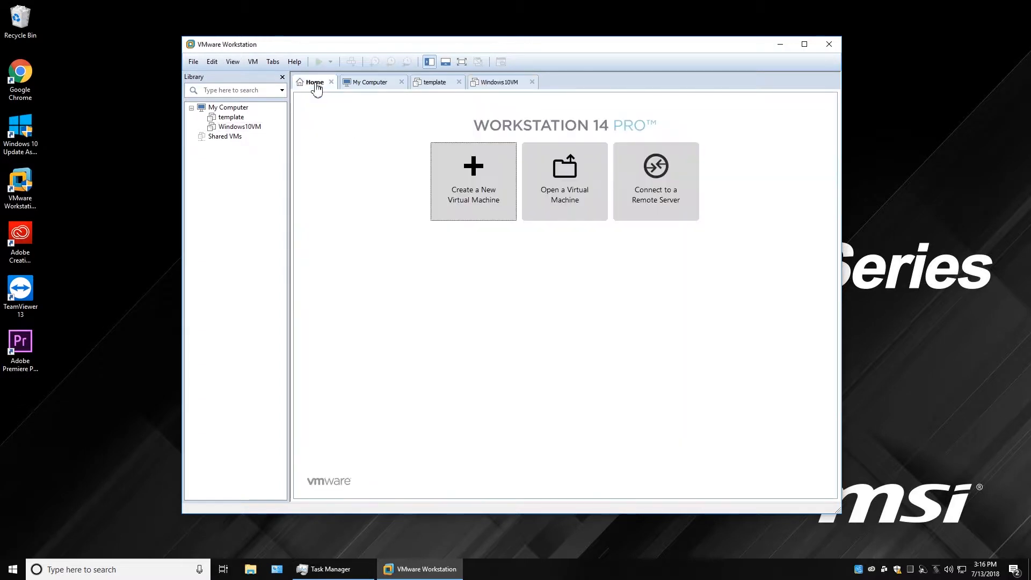
click(478, 177)
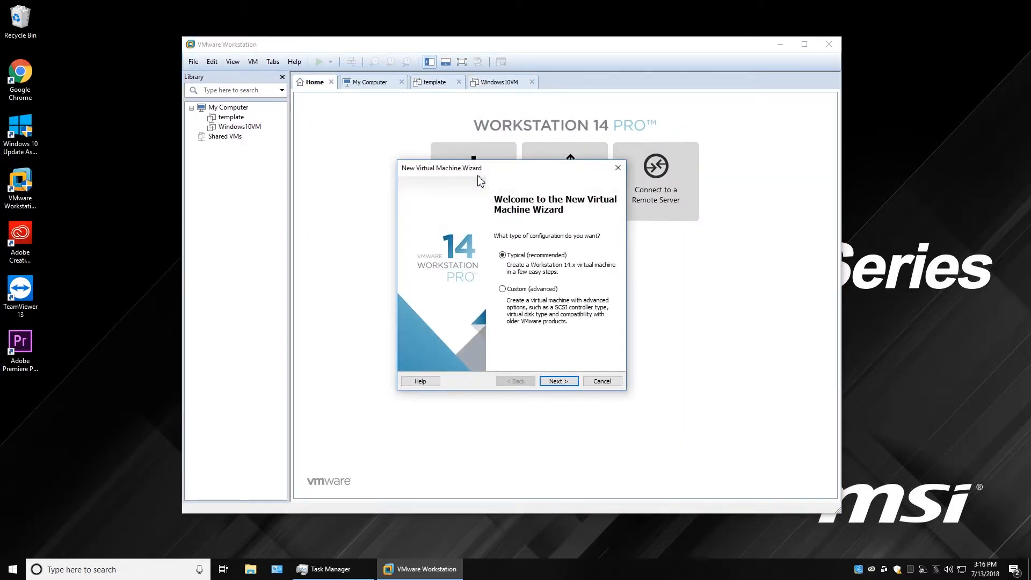
click(558, 381)
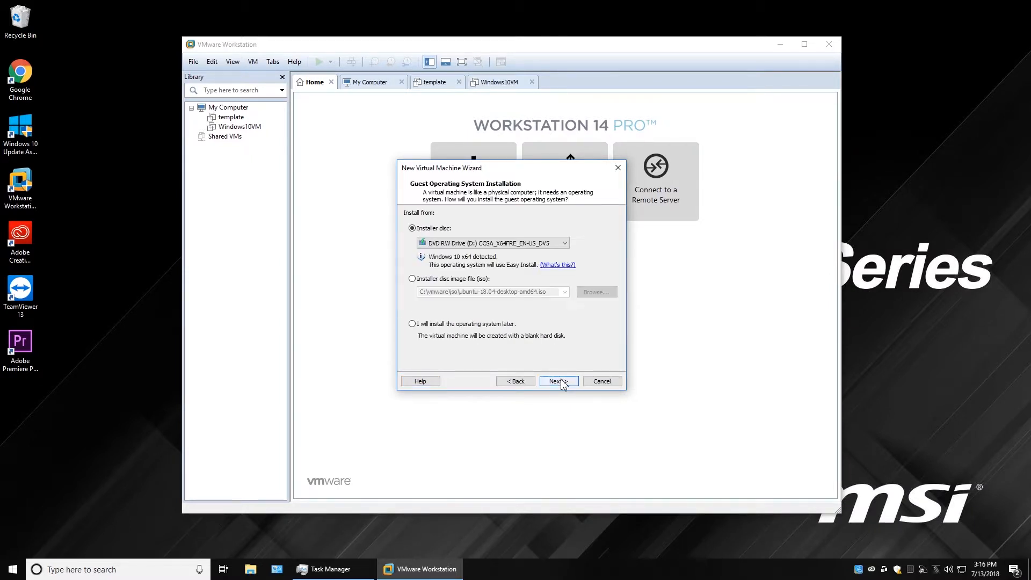
click(412, 279)
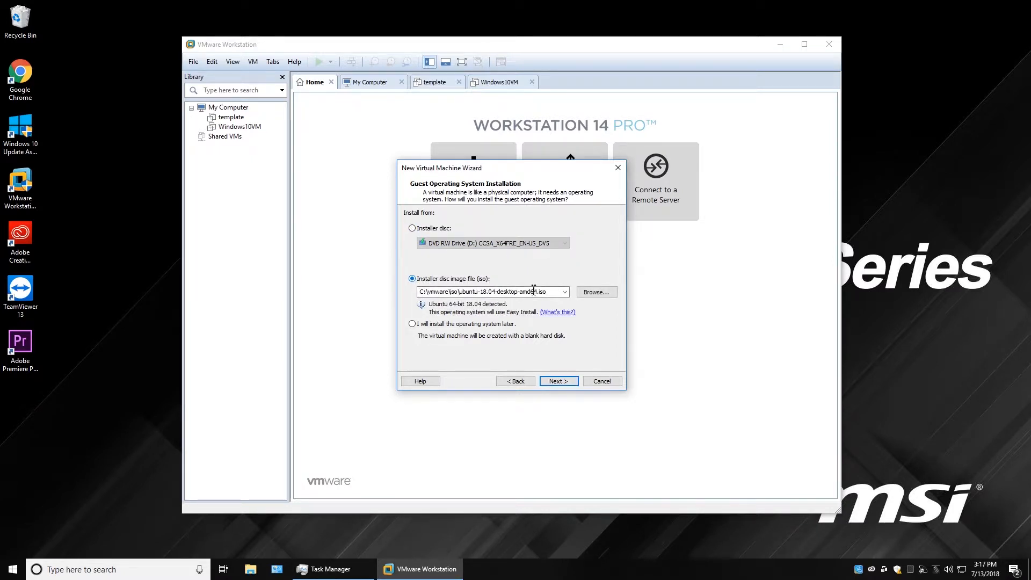
click(603, 293)
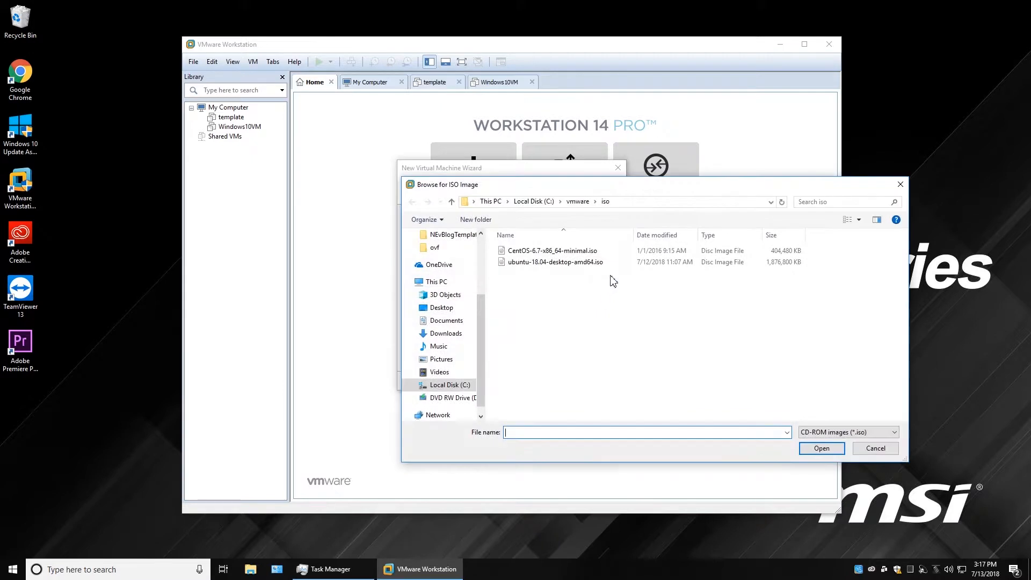
click(555, 266)
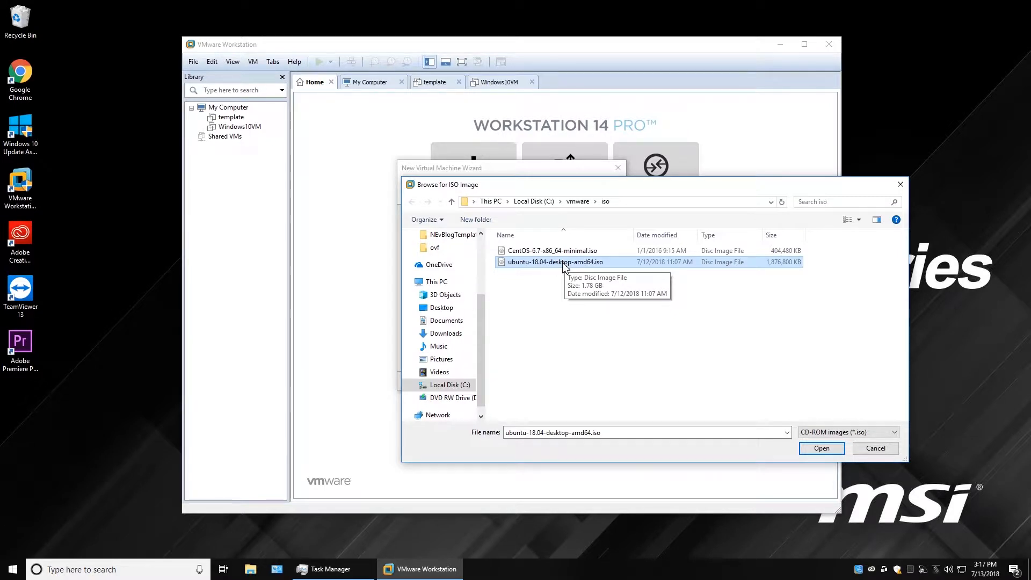
click(825, 450)
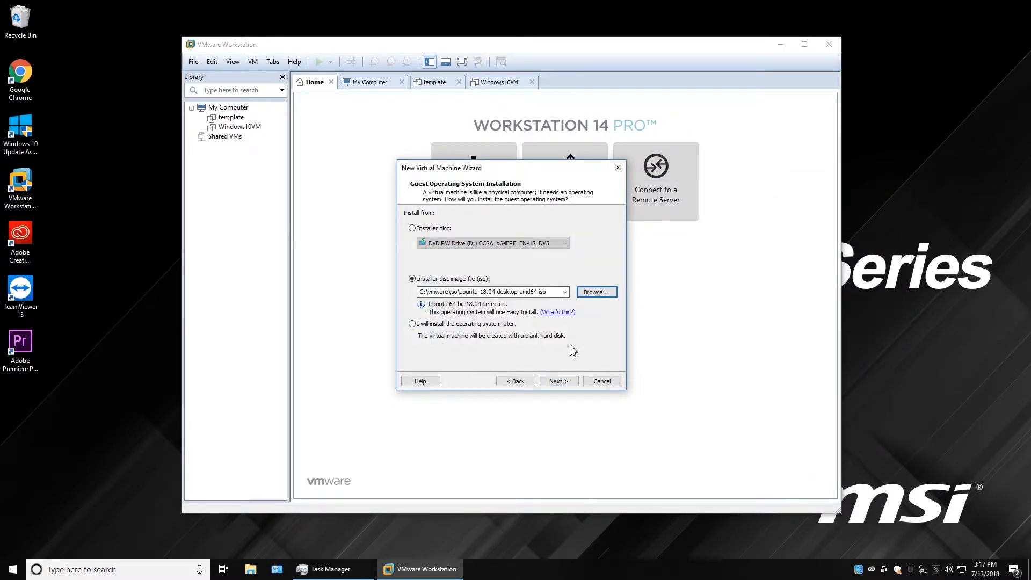
Enter the Linux full name, user name and password for Easy Install.
click(564, 383)
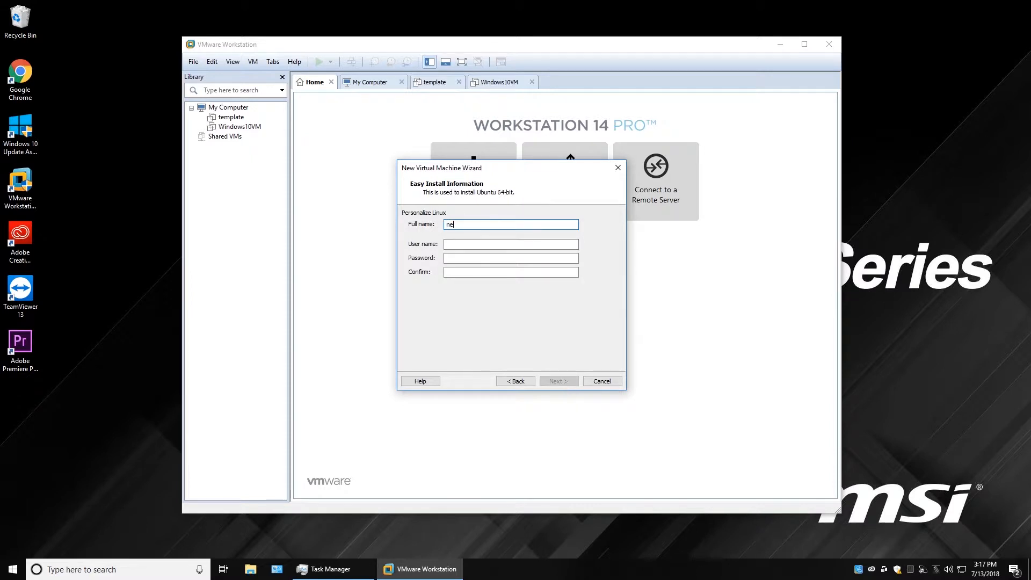
key(Tab)
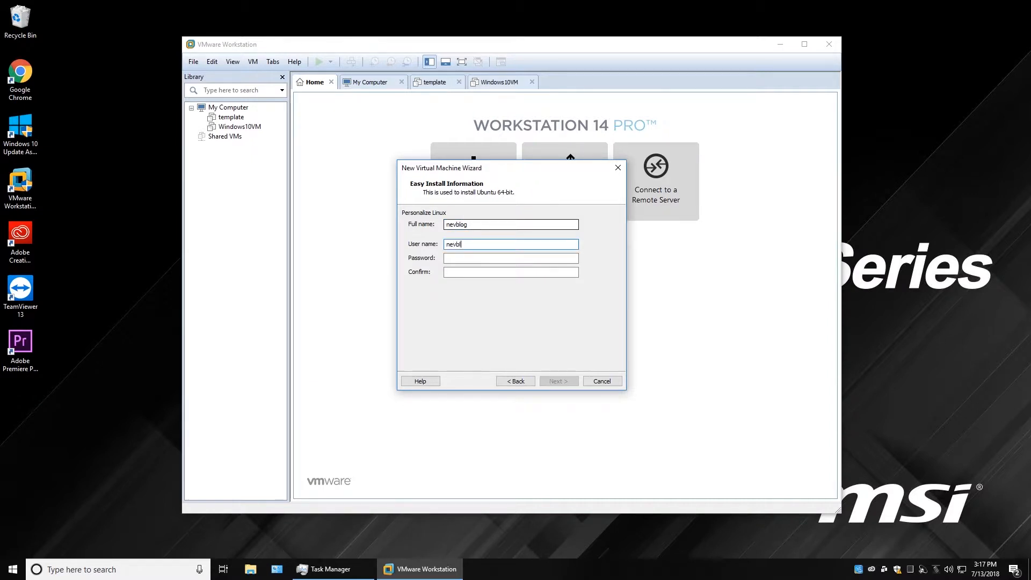
key(Tab)
text(••••)
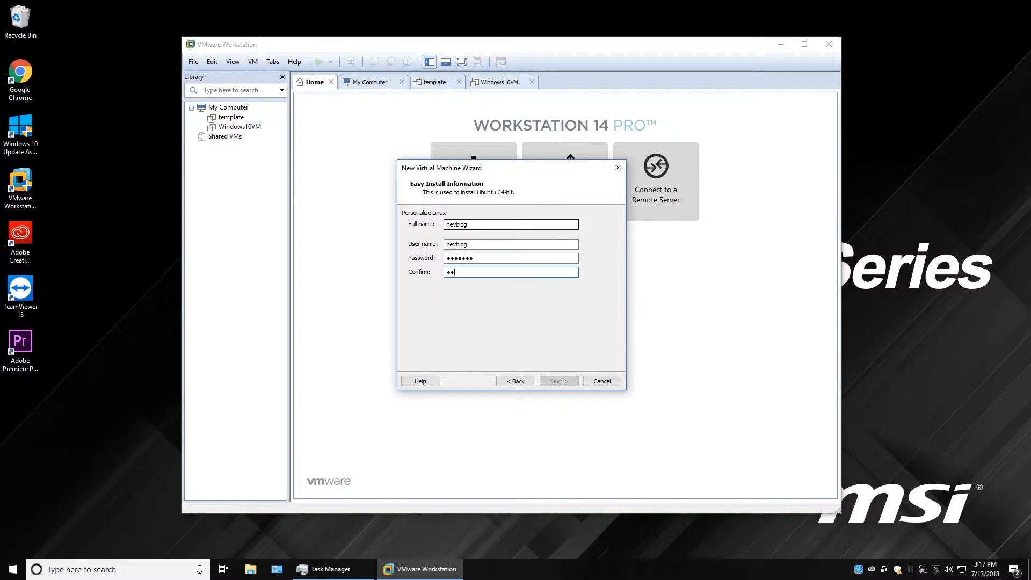
text(•••••••)
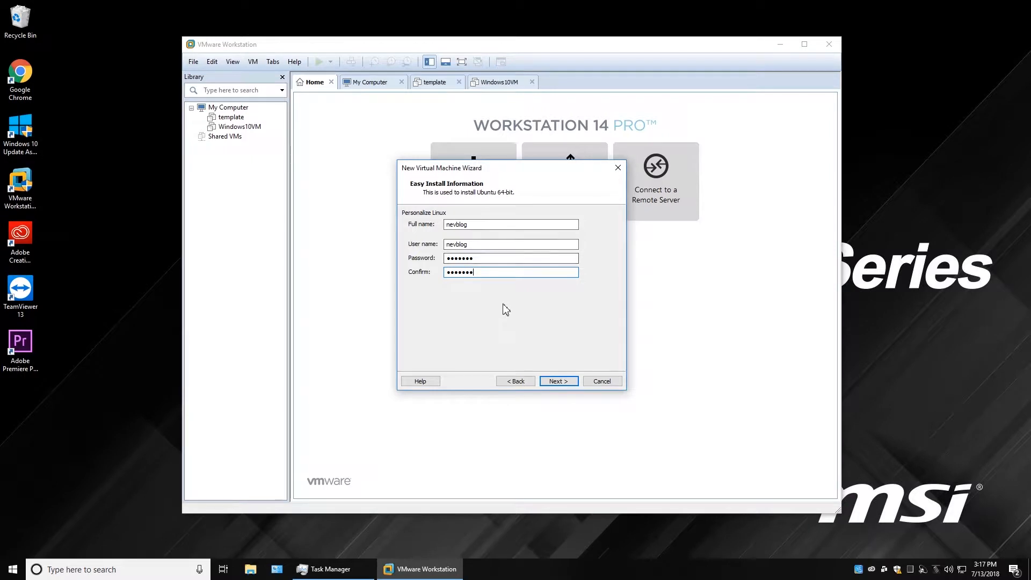
Move to the naming page and select the default name Ubuntu 64-bit.
click(566, 382)
click(474, 231)
drag(474, 231, 406, 230)
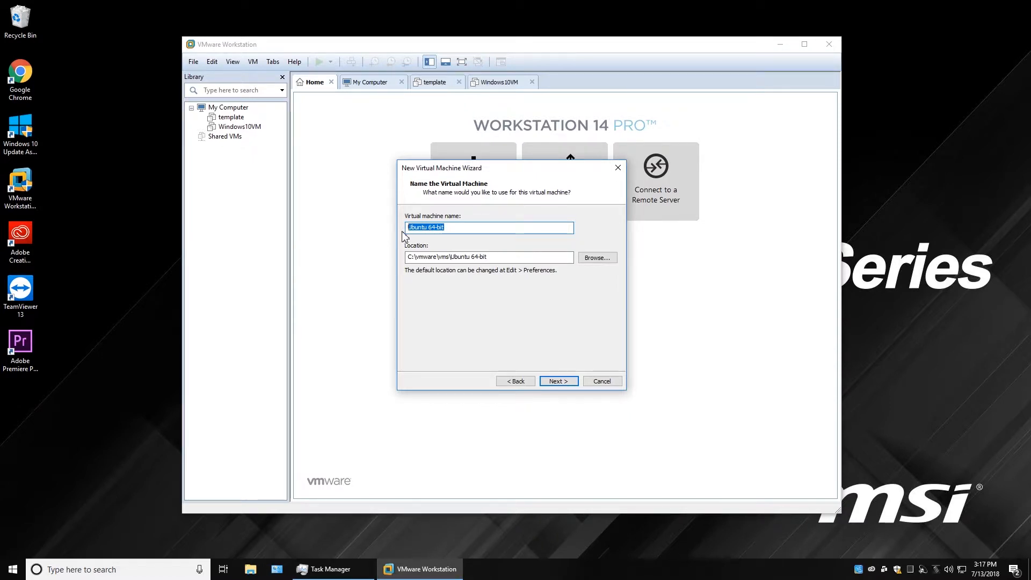
Name the machine UbuntuVM and store its 20 GB disk as a single file.
text(Ubunu)
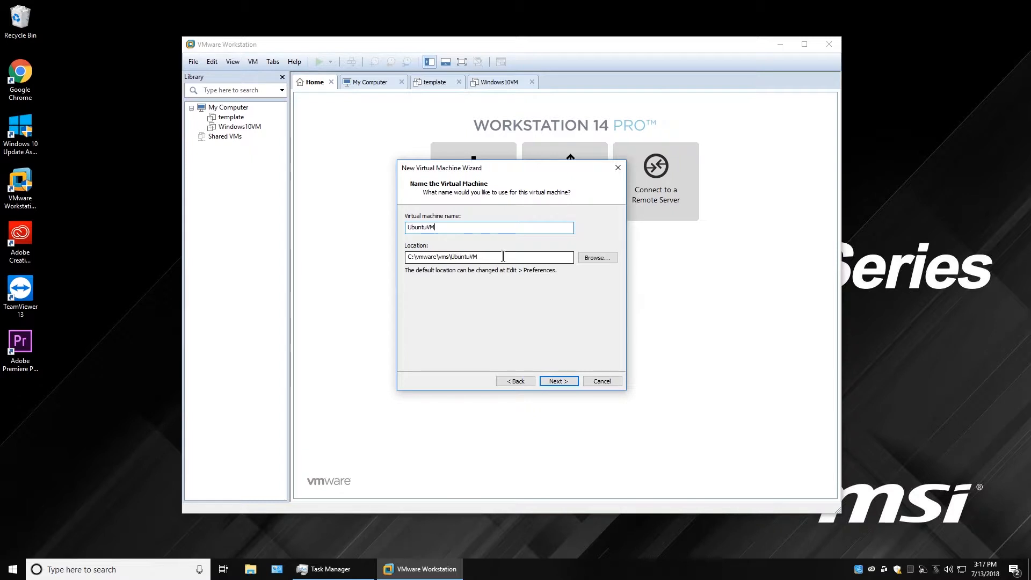
click(559, 381)
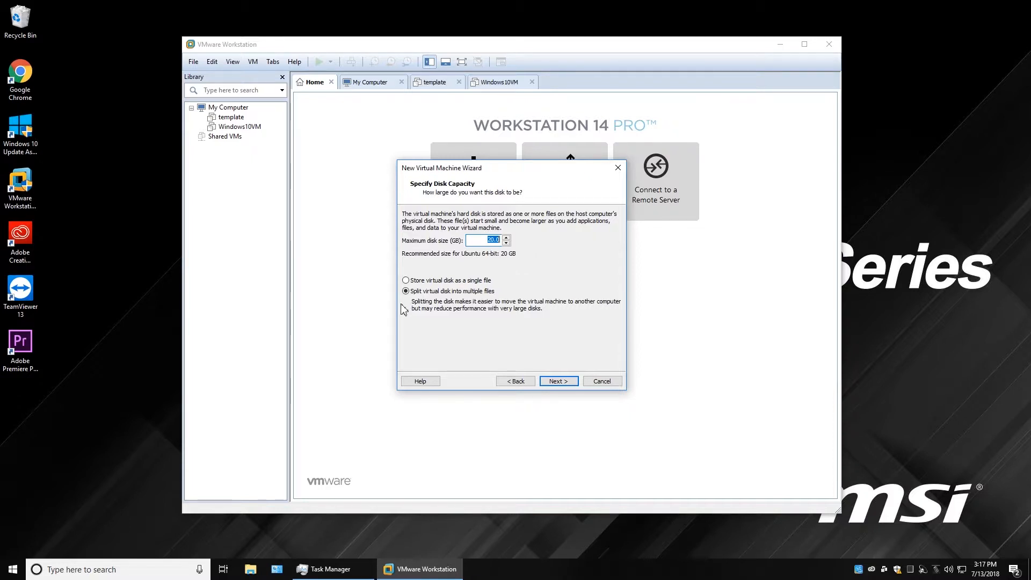
click(407, 280)
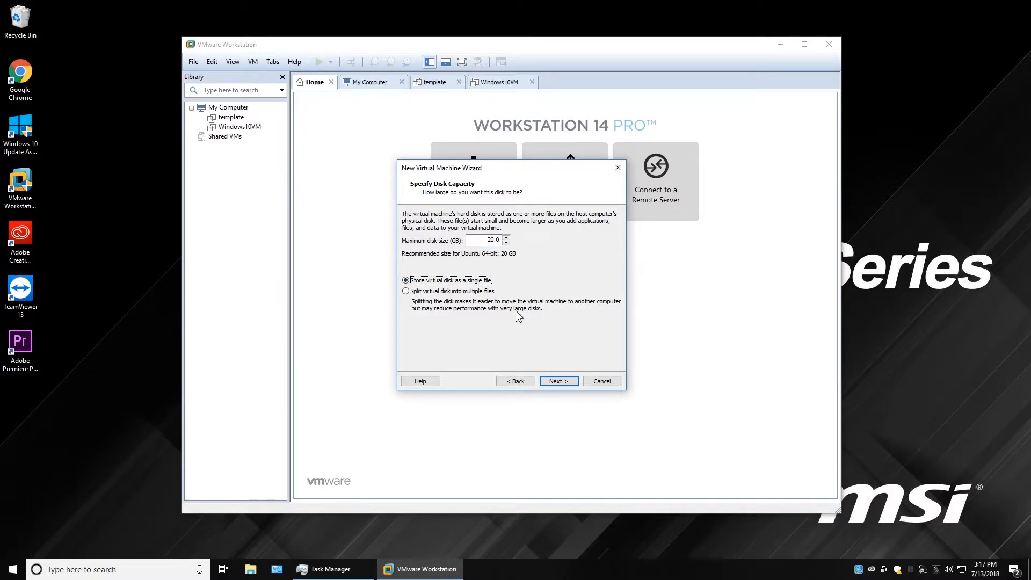
click(558, 382)
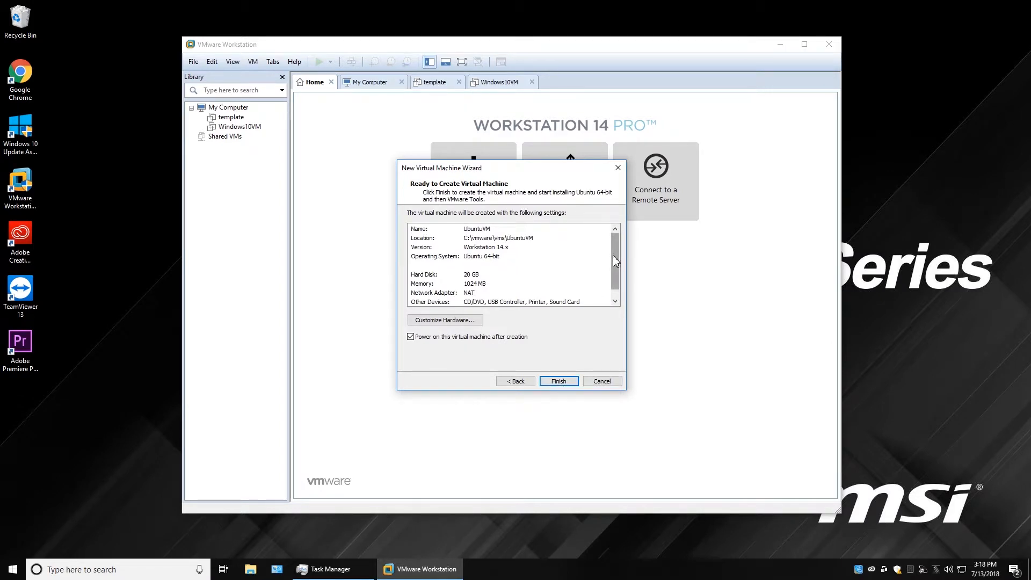
Scroll the Ready to Create summary to review UbuntuVM's settings.
drag(614, 256, 615, 266)
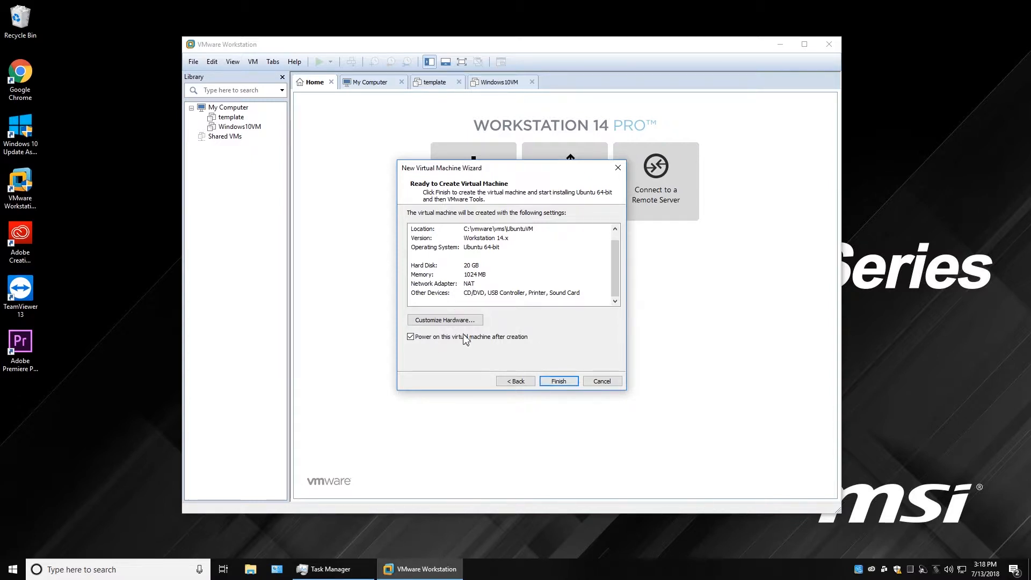
Customize hardware: 4096 MB memory and 1 processor with 2 cores.
click(450, 320)
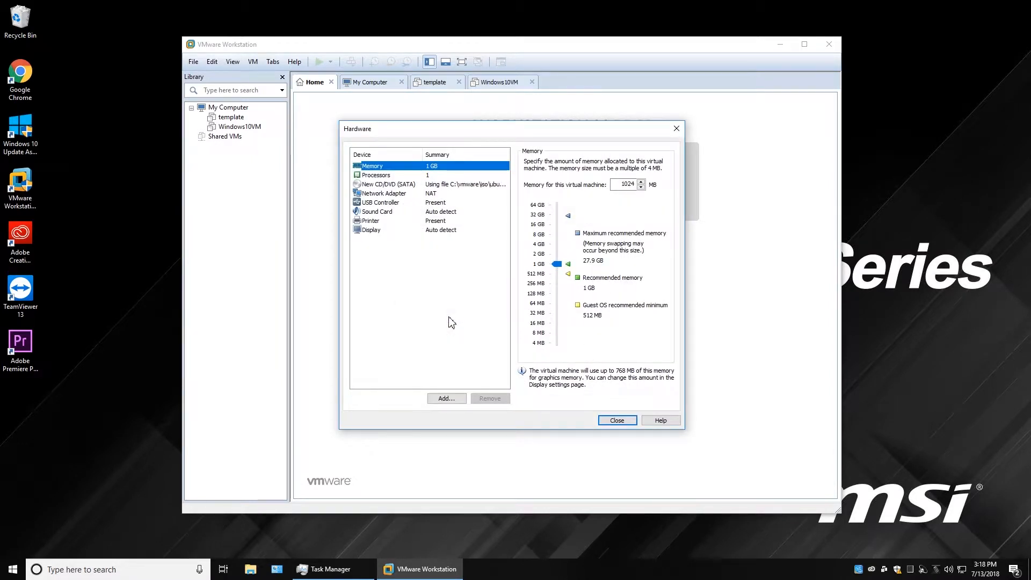
click(539, 244)
click(390, 177)
click(648, 163)
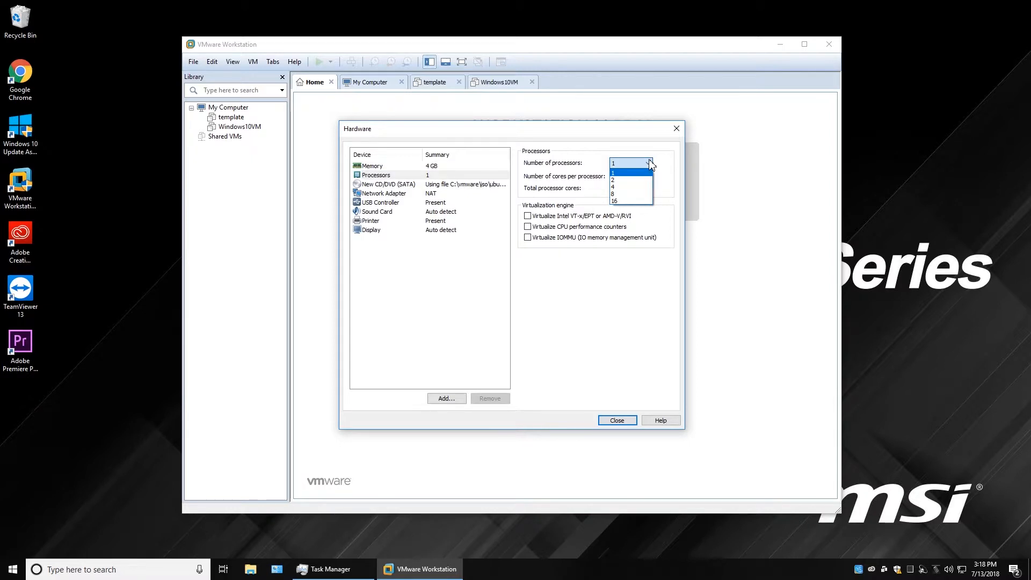
click(648, 163)
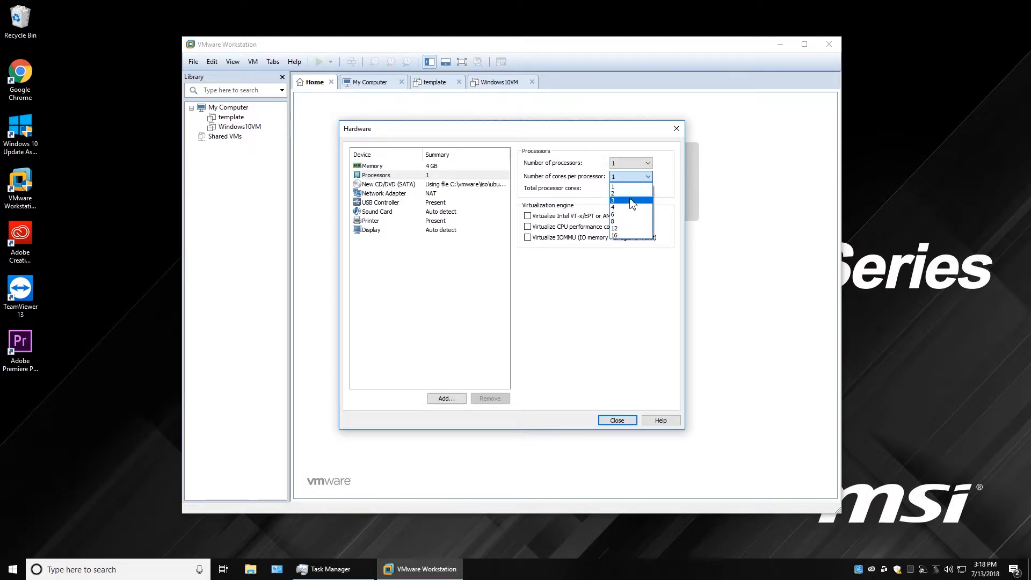
click(644, 191)
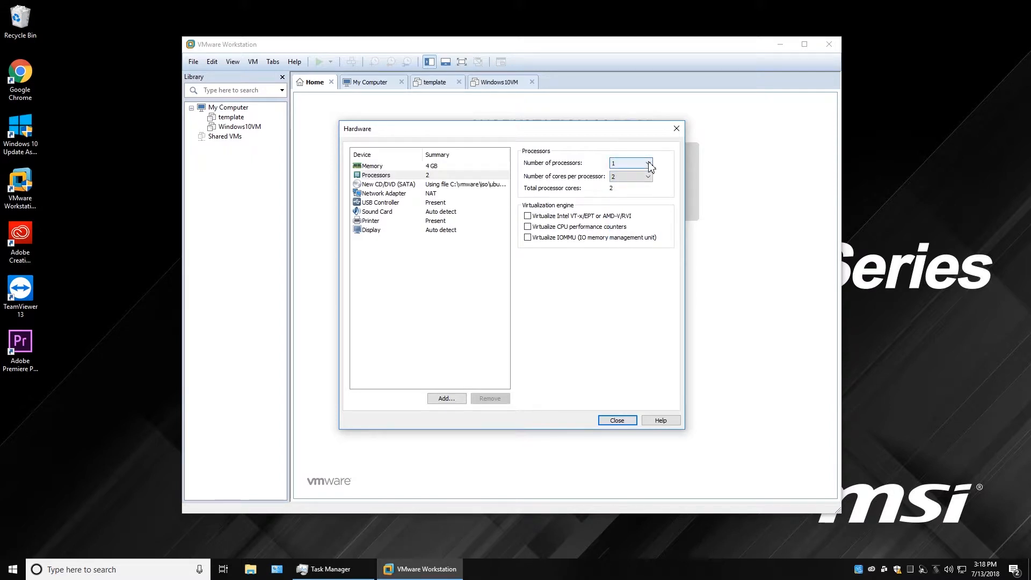
Put the network adapter on custom DallasNet (Bridged), then create the machine.
click(379, 185)
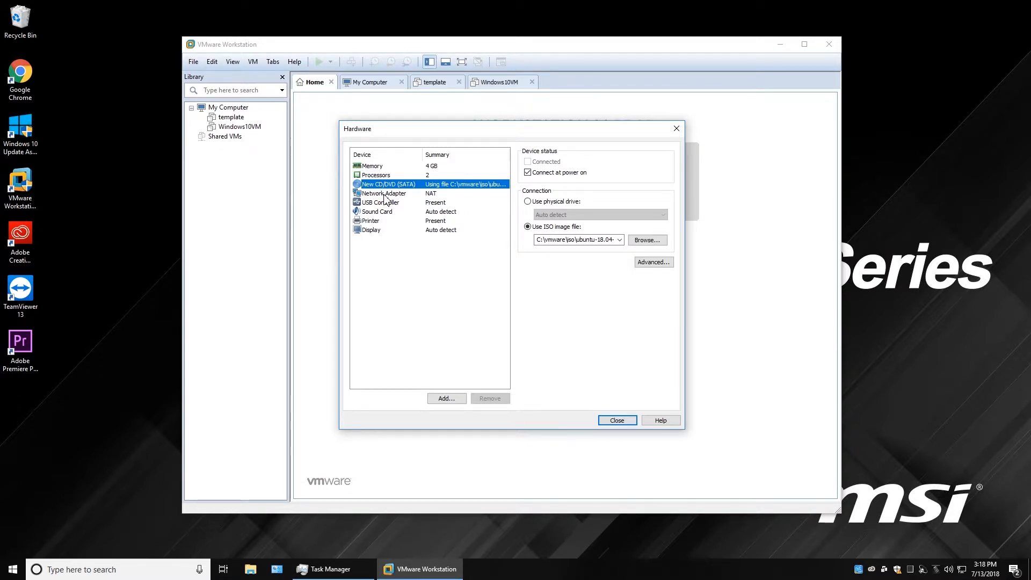
click(384, 194)
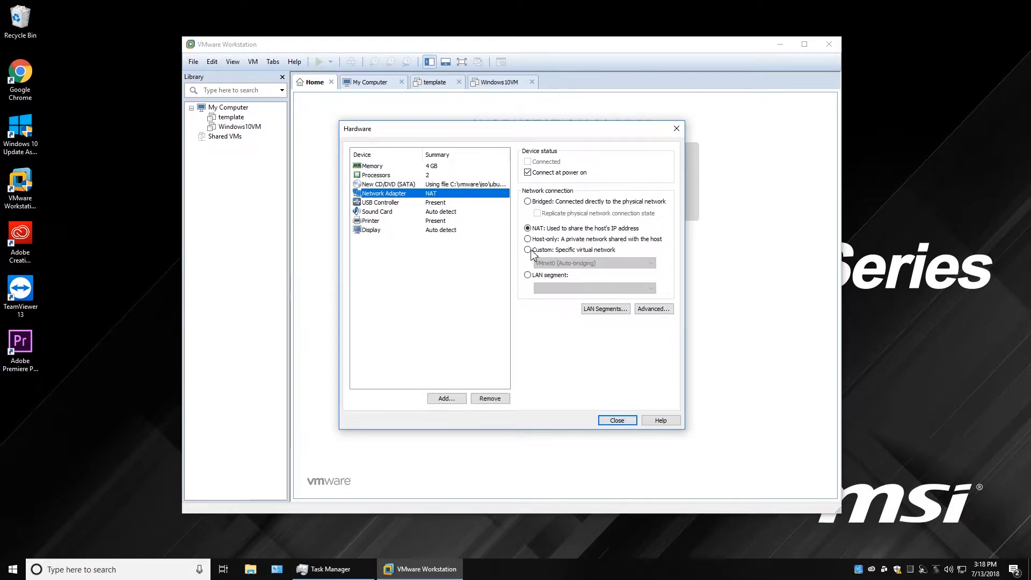
click(529, 250)
click(650, 263)
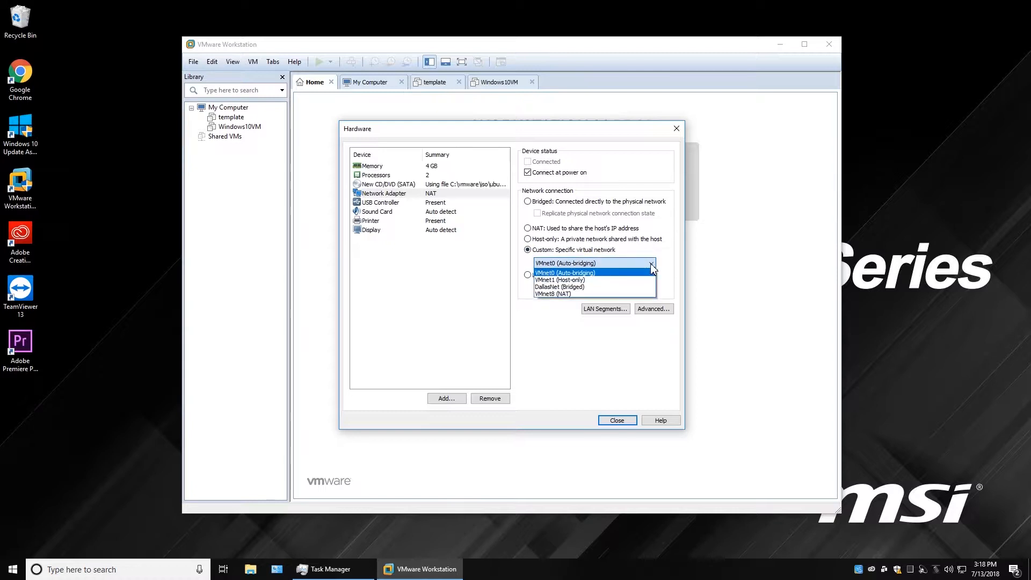
click(568, 287)
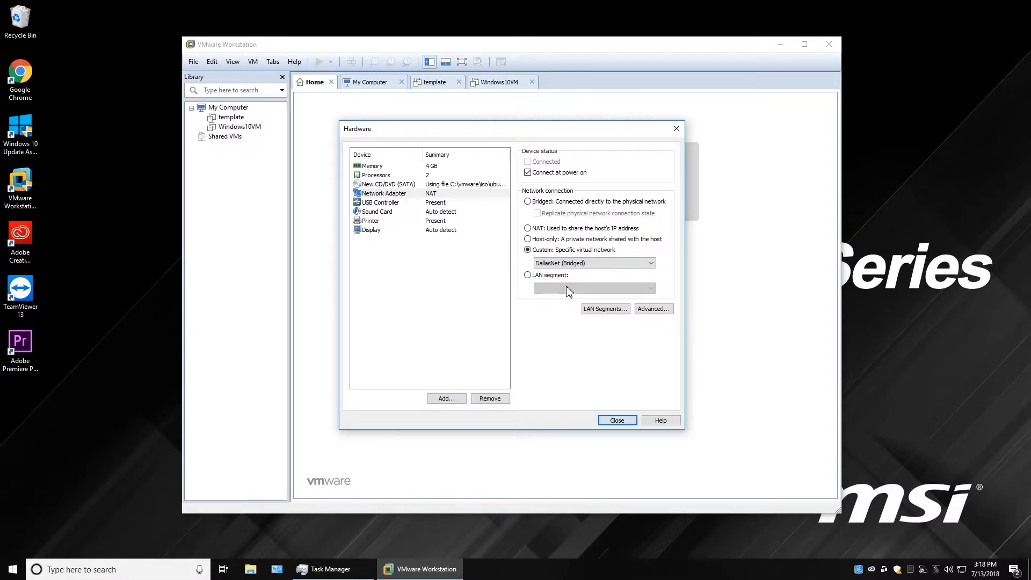
click(436, 204)
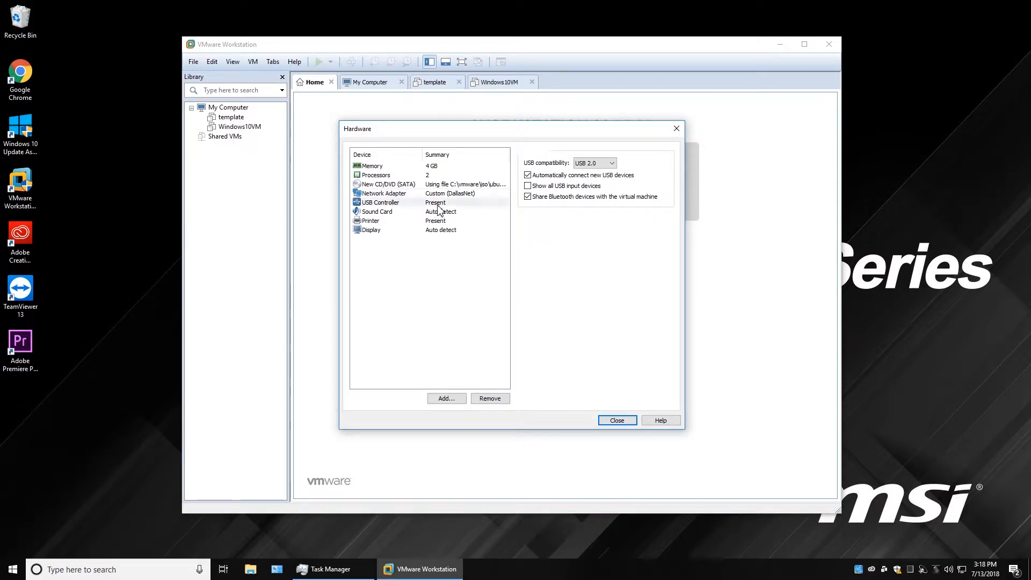
click(393, 212)
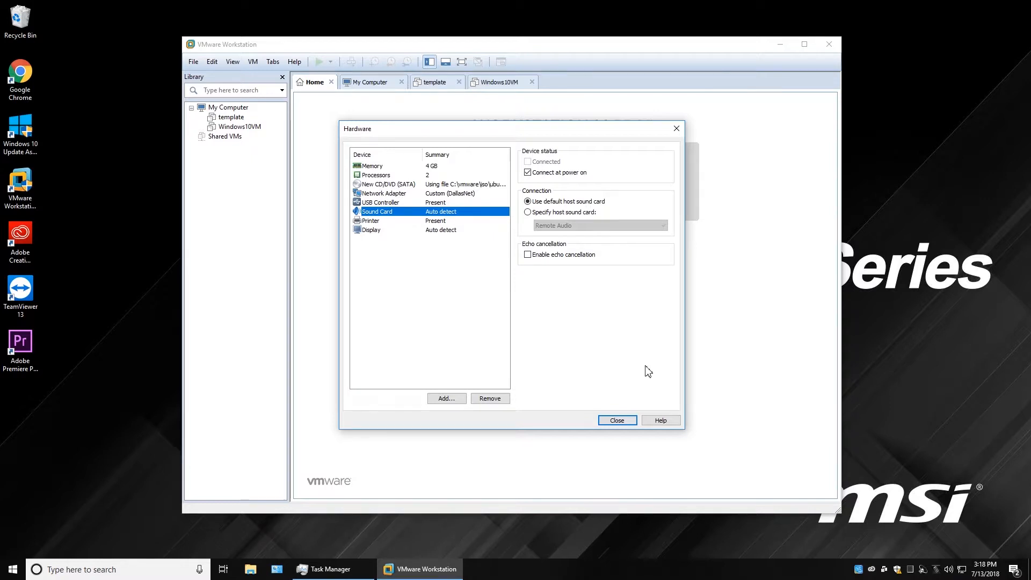
click(618, 421)
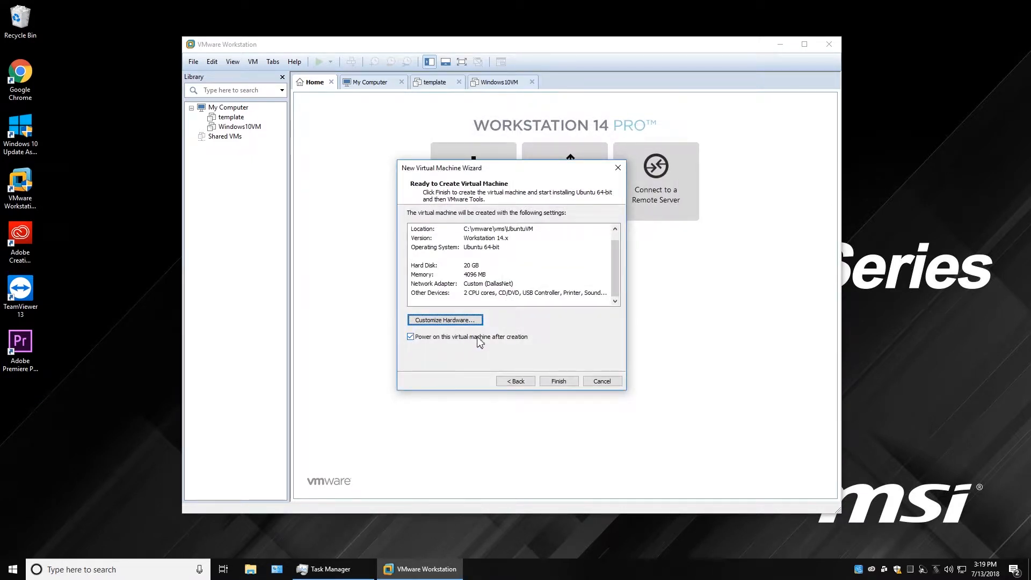
click(559, 381)
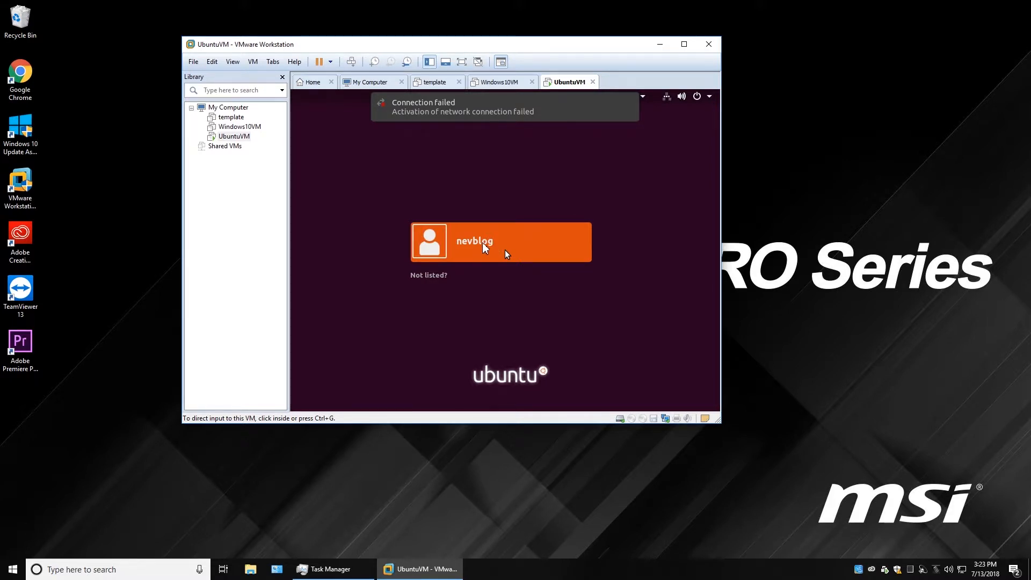
Sign in to the Ubuntu guest with the user account's password.
click(504, 250)
click(435, 245)
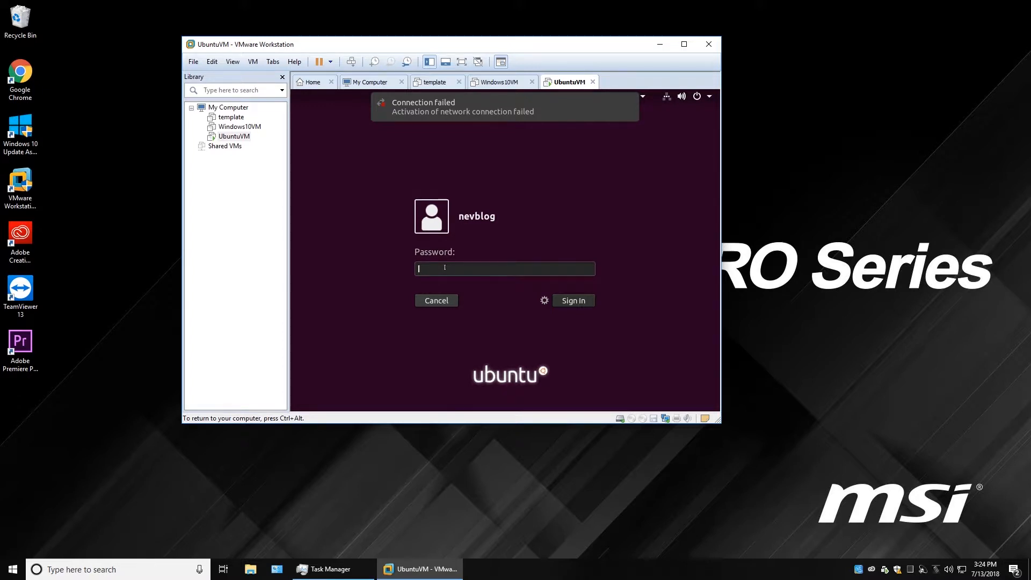
text(●●●●●●●)
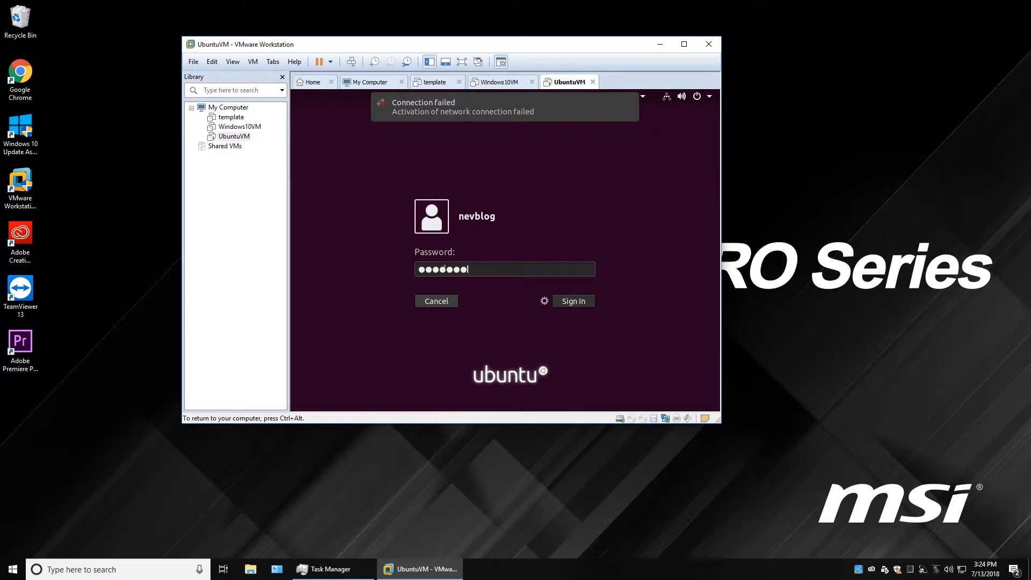
click(576, 302)
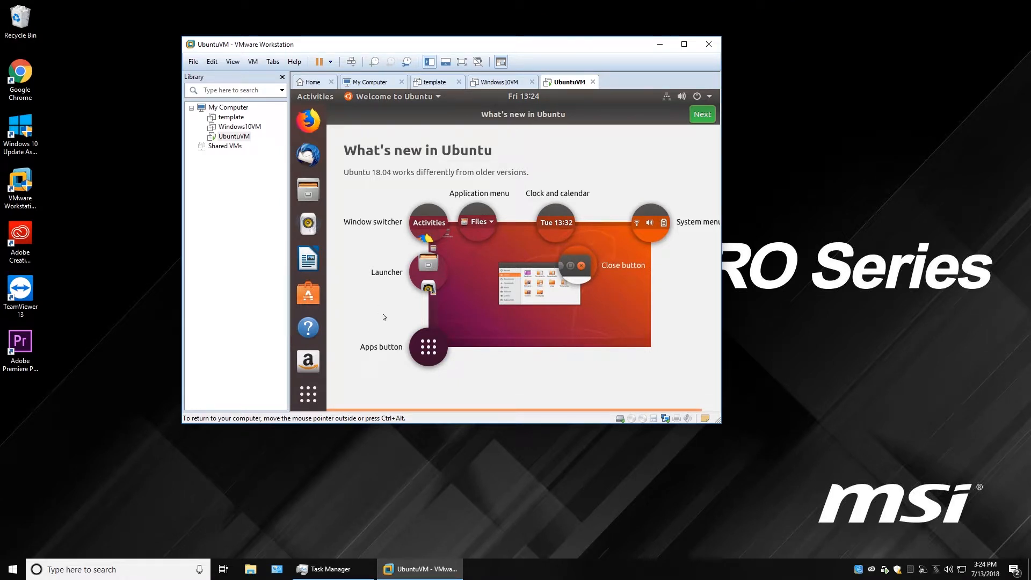
Open Terminal from Show Applications in the Ubuntu guest.
click(308, 393)
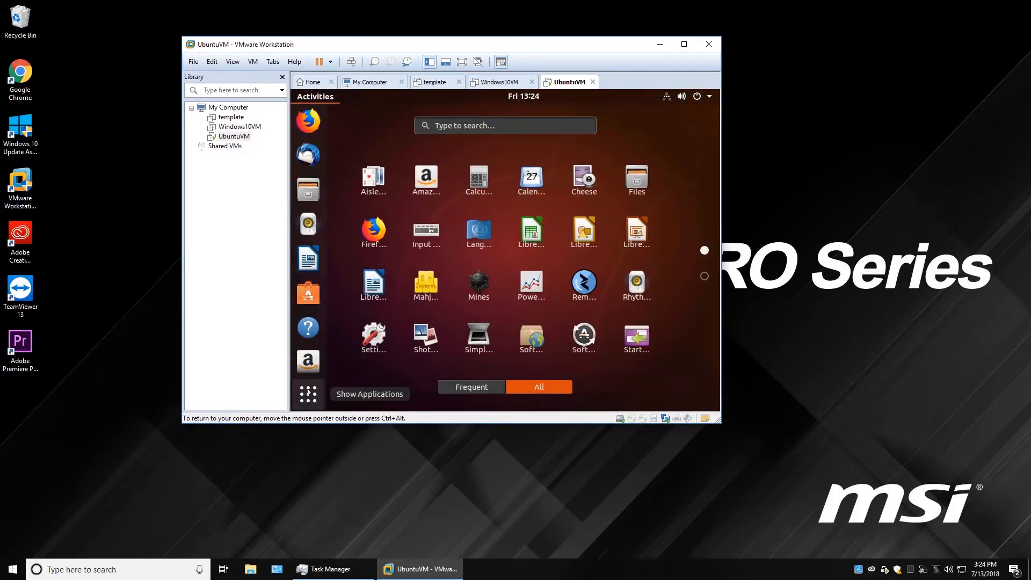
scroll(555, 350, down, 1)
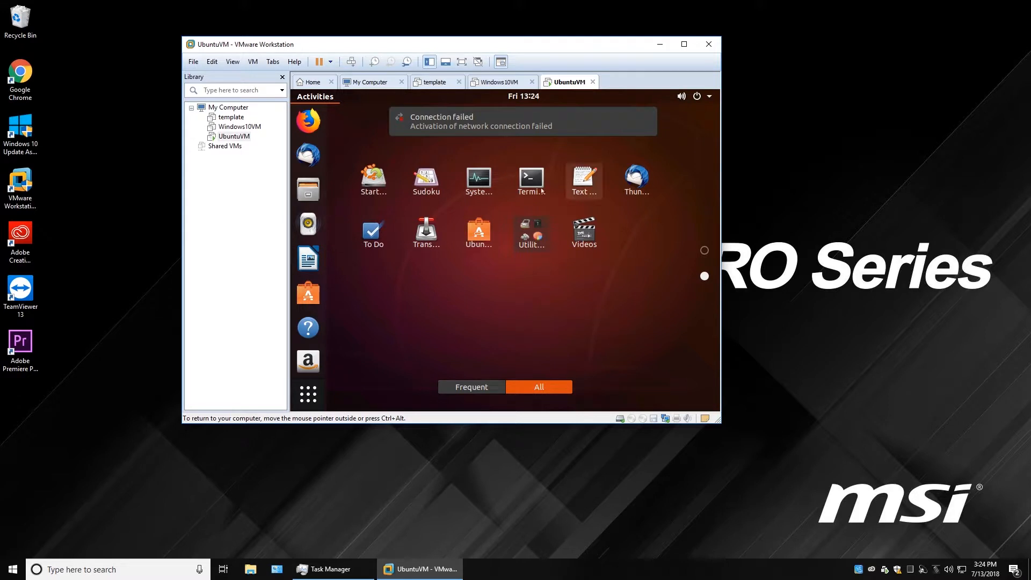
click(530, 182)
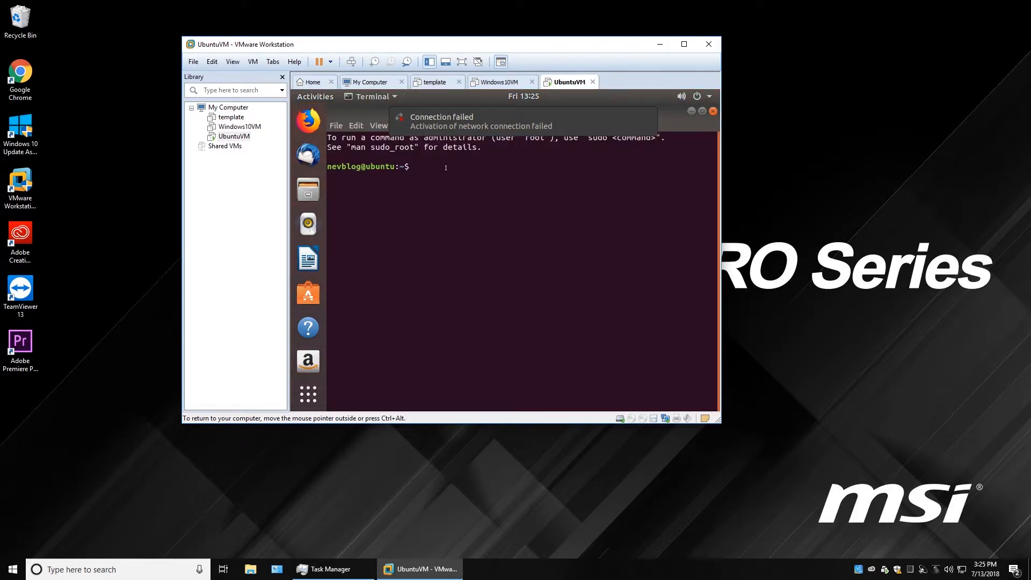
Become root with sudo su - root, then run shutdown now.
text(sudo )
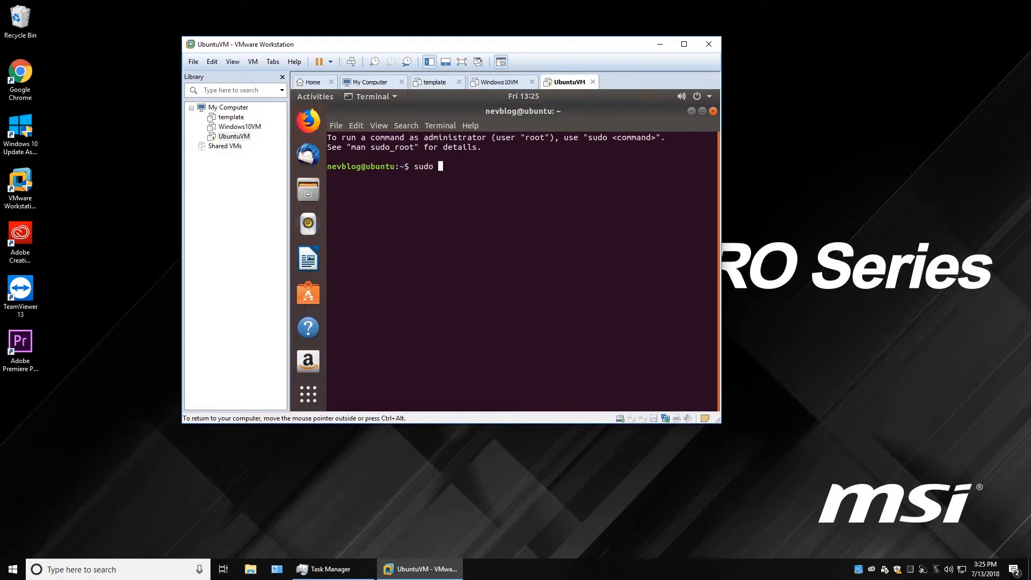
text(su - root)
key(Return)
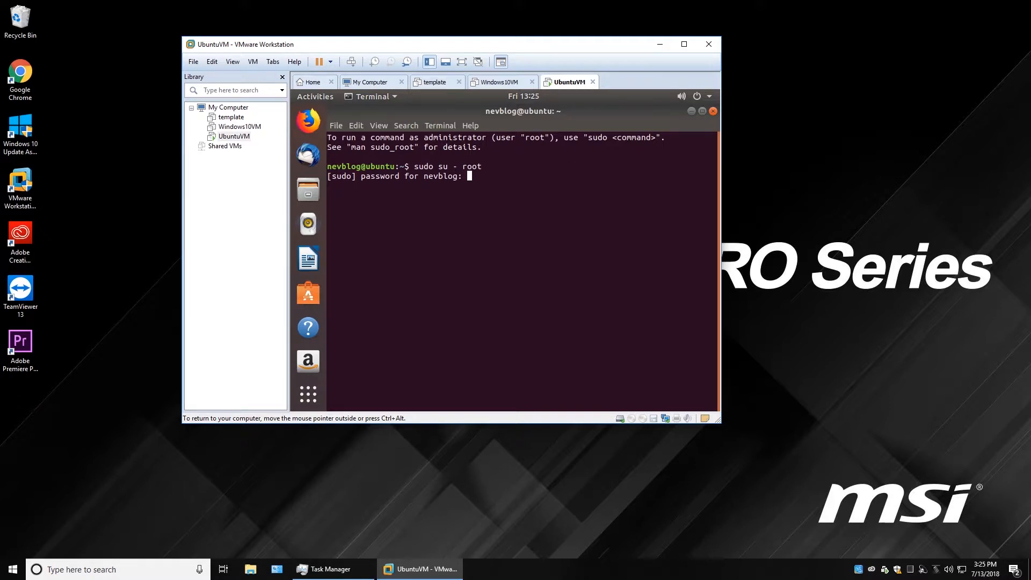
key(Return)
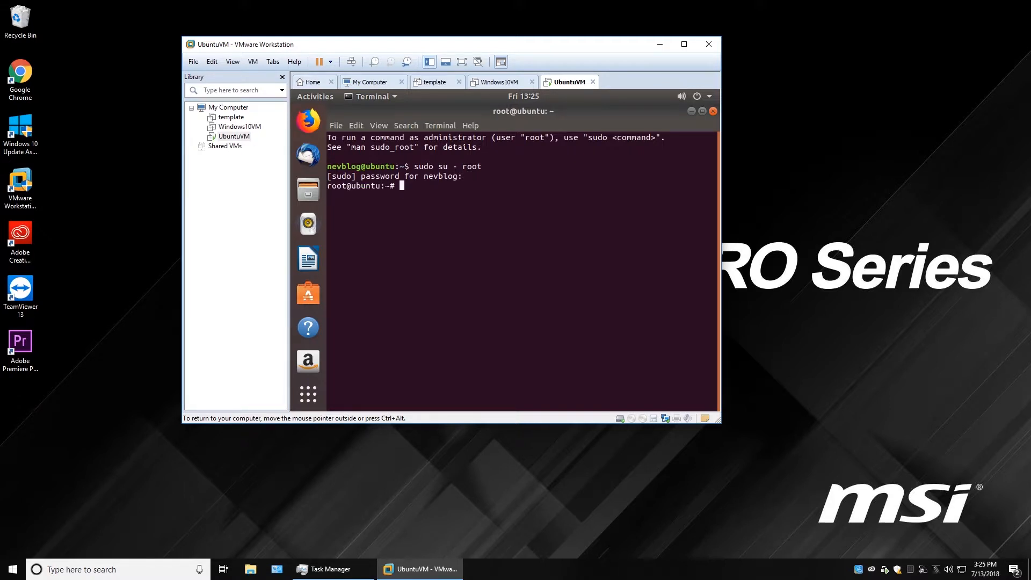
text(shutdown now)
key(Return)
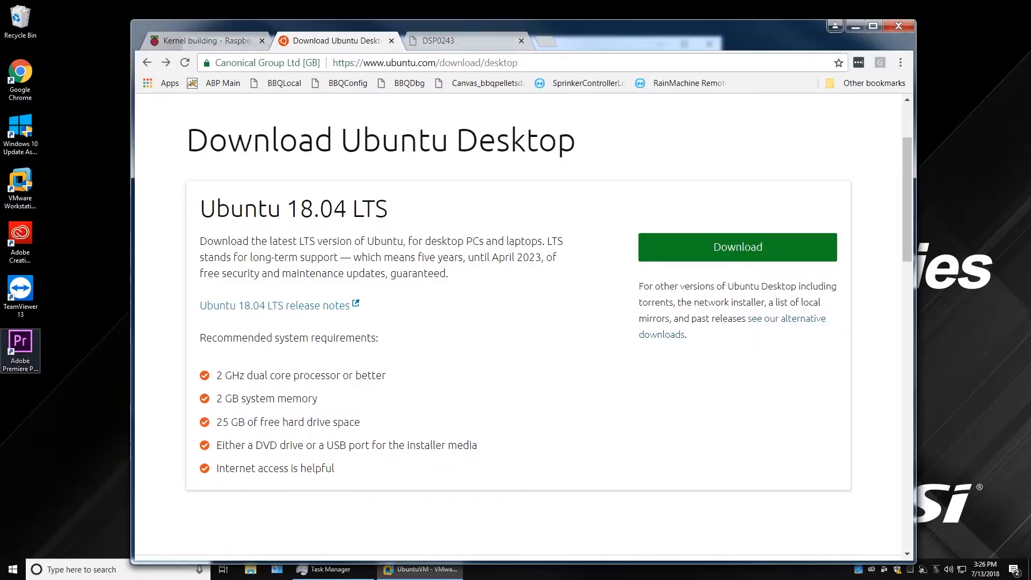
Scroll through the DSP0243 OVF specification PDF, then return to the OVF | DMTF standards page.
click(460, 47)
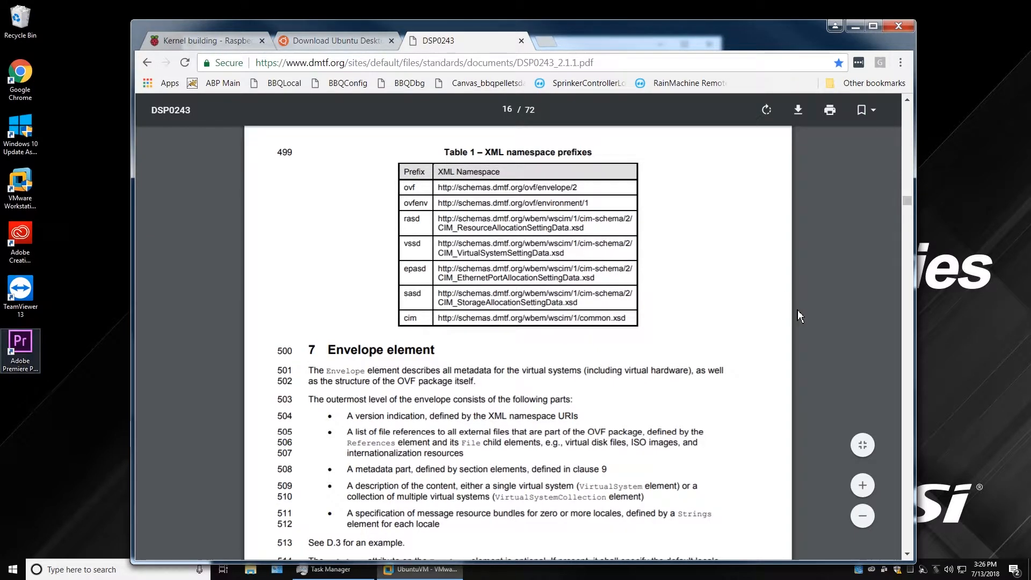
drag(908, 214, 907, 111)
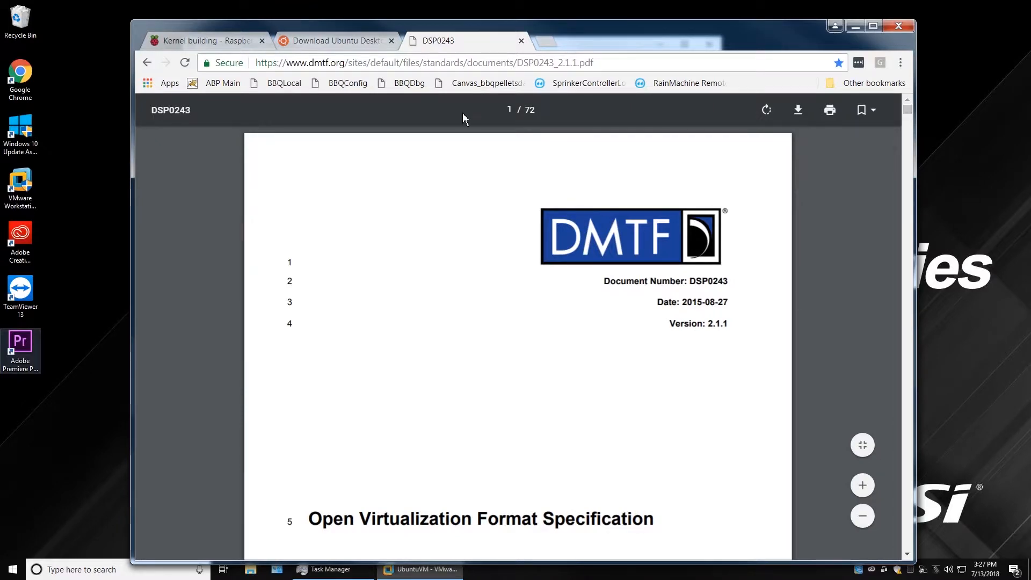
click(148, 63)
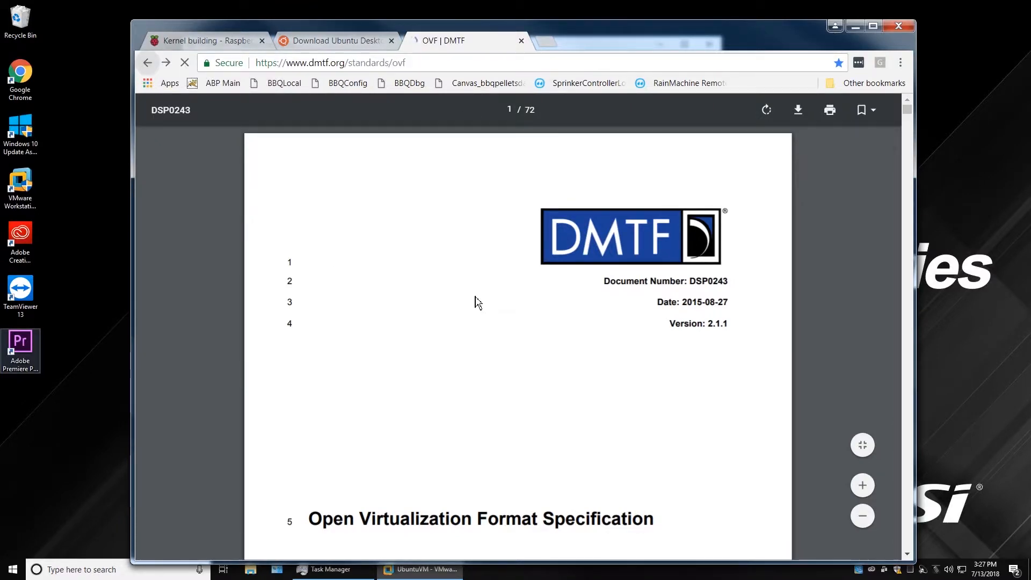
drag(908, 331, 905, 123)
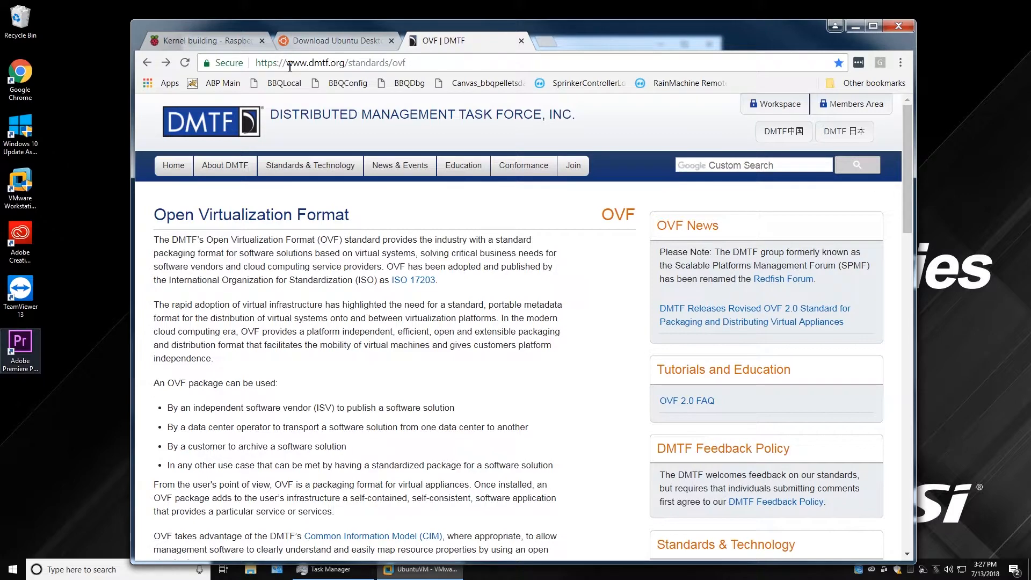
Browse to the All DMTF Standard Publications page, then minimize Chrome to return to VMware.
drag(287, 64, 345, 64)
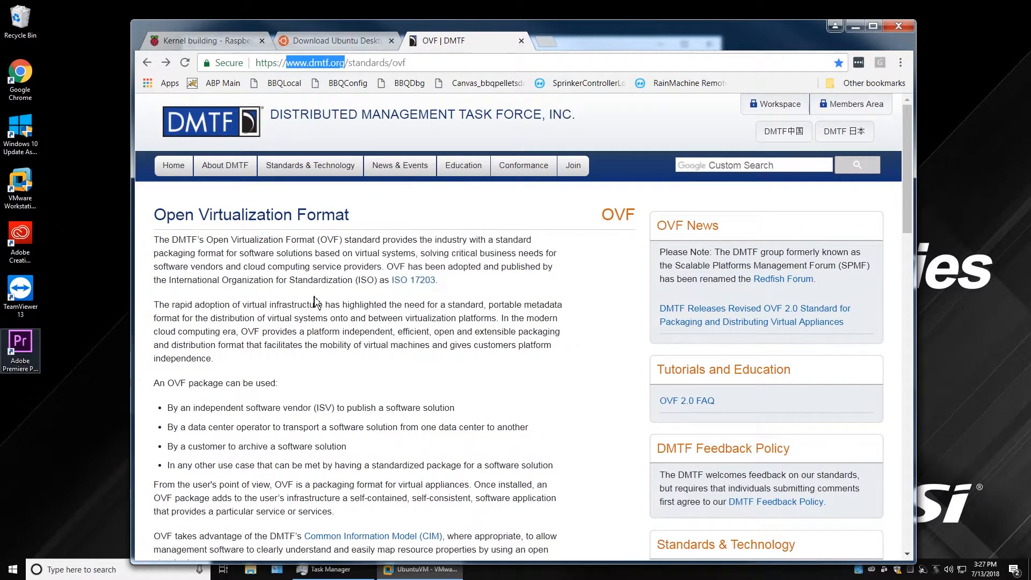
click(334, 295)
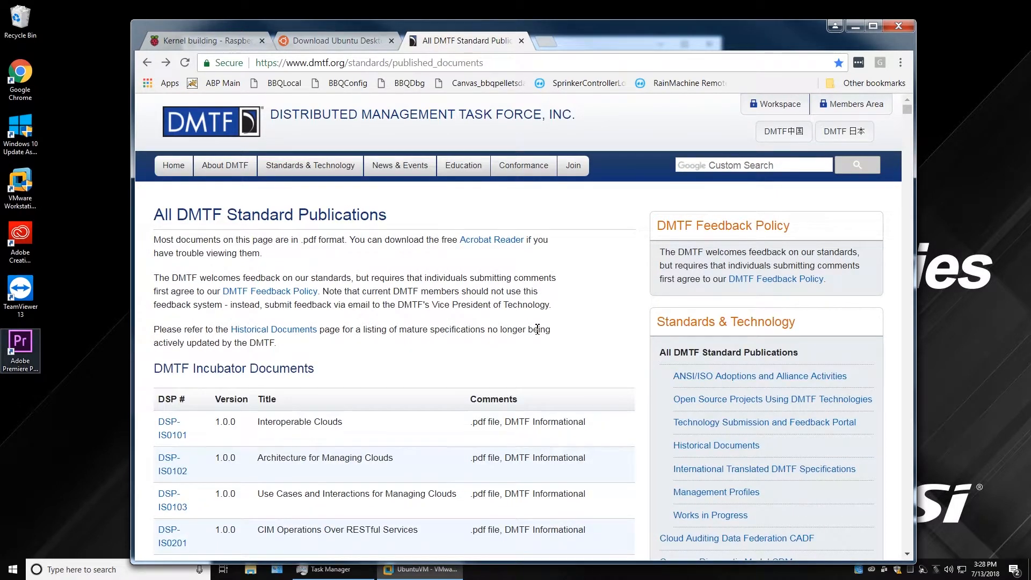
click(856, 27)
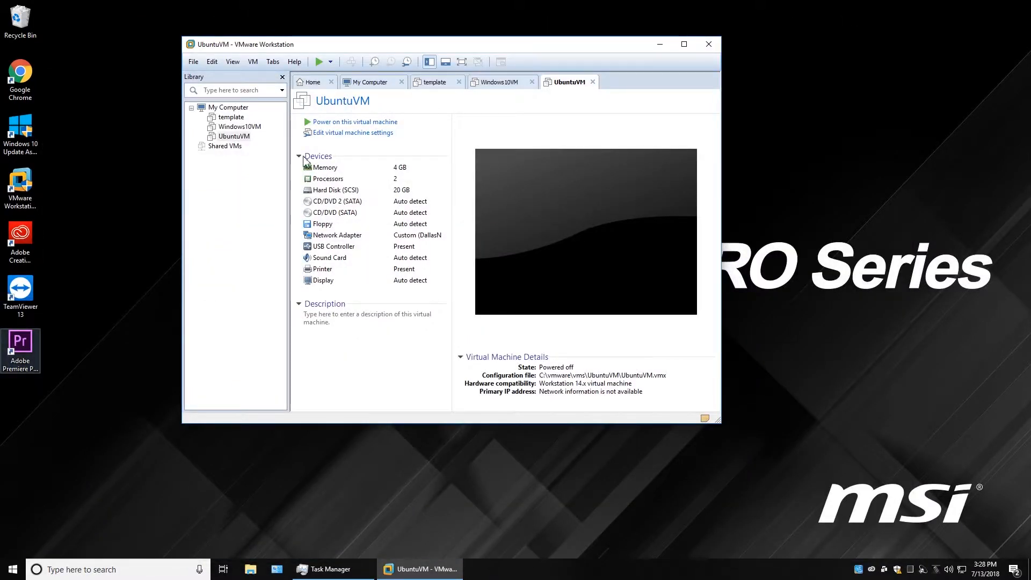
Select UbuntuVM rather than the template in the Library and open the File menu.
click(222, 118)
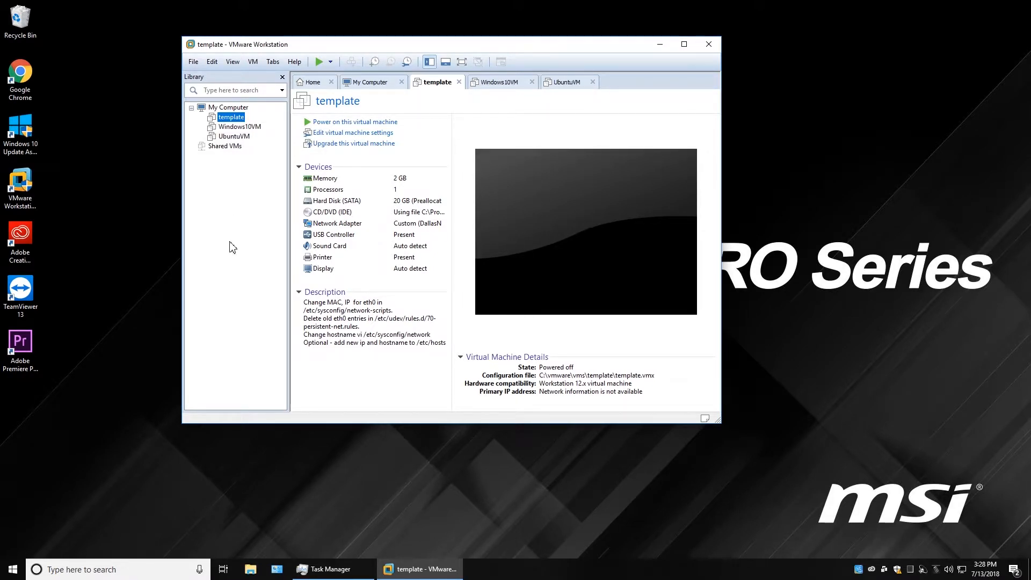
click(229, 137)
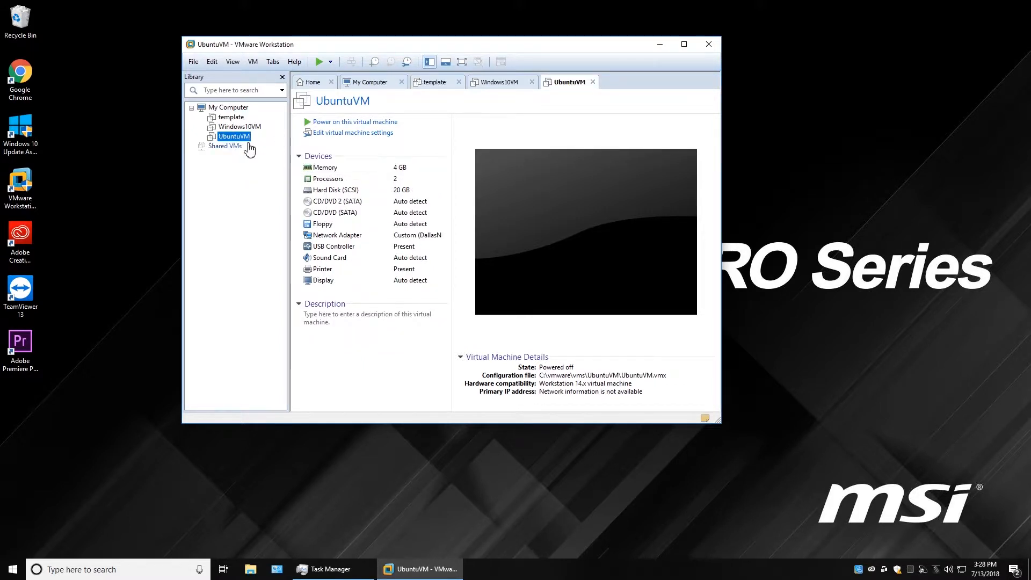
right_click(225, 136)
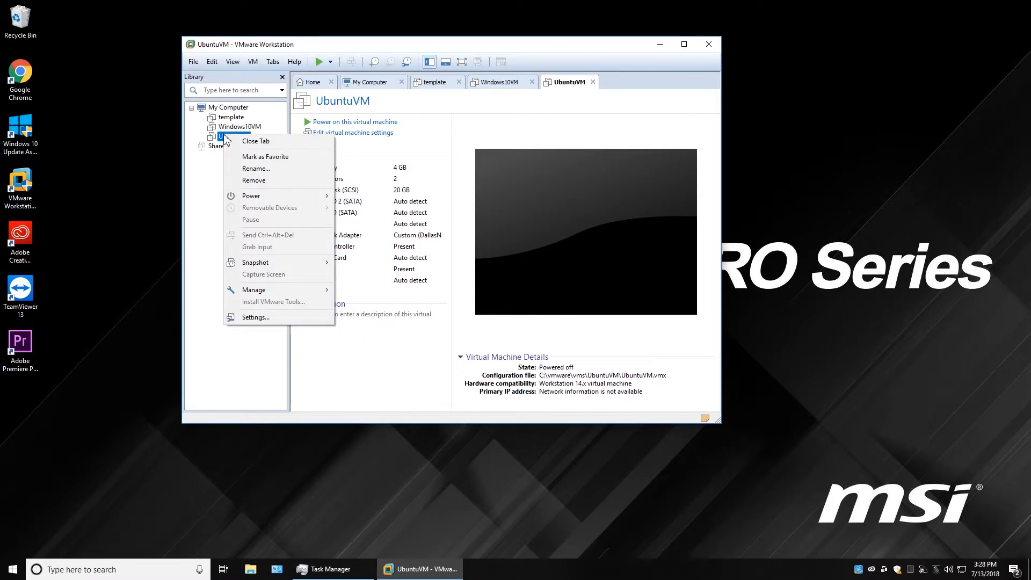
click(231, 118)
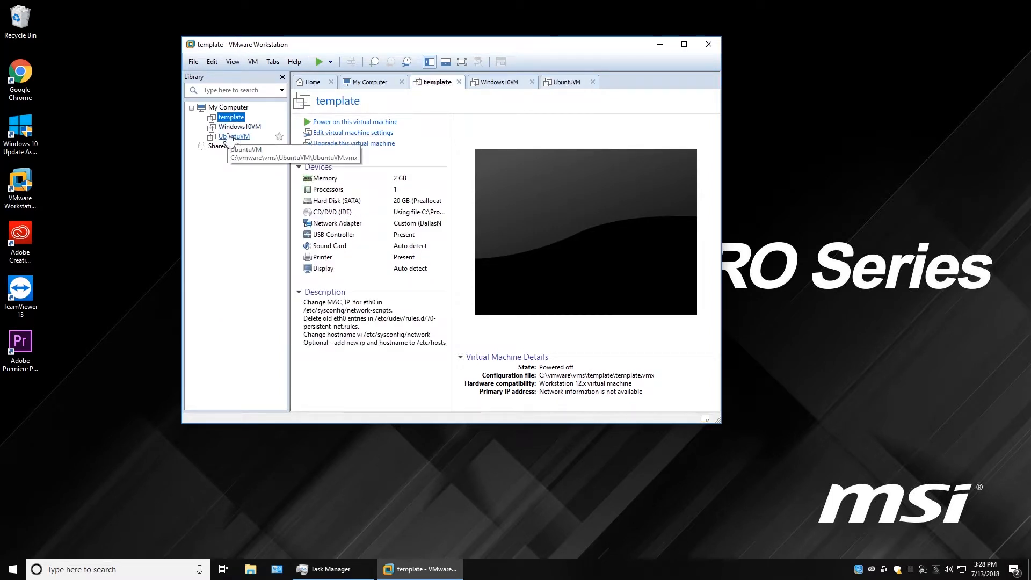
click(229, 137)
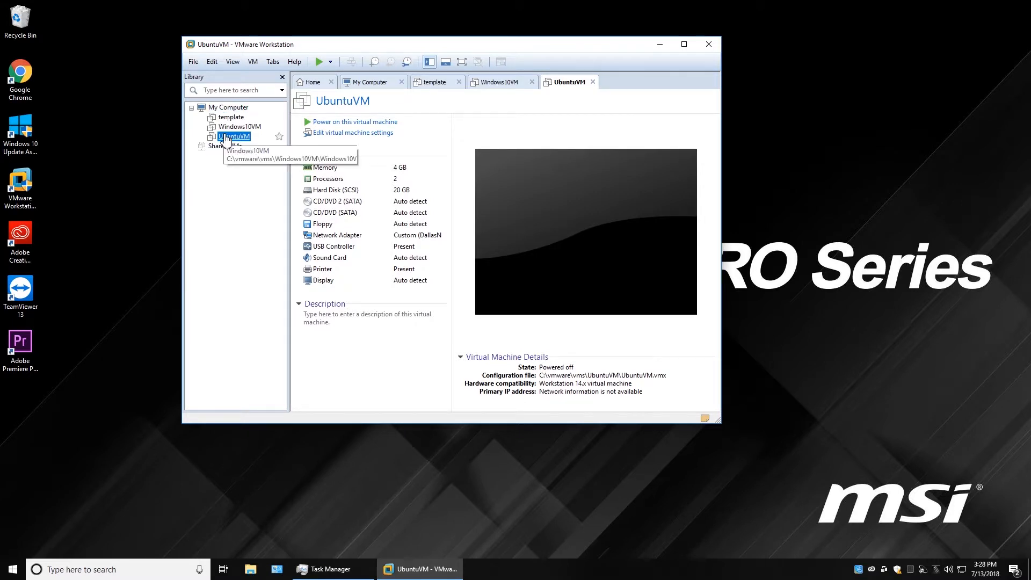
click(194, 63)
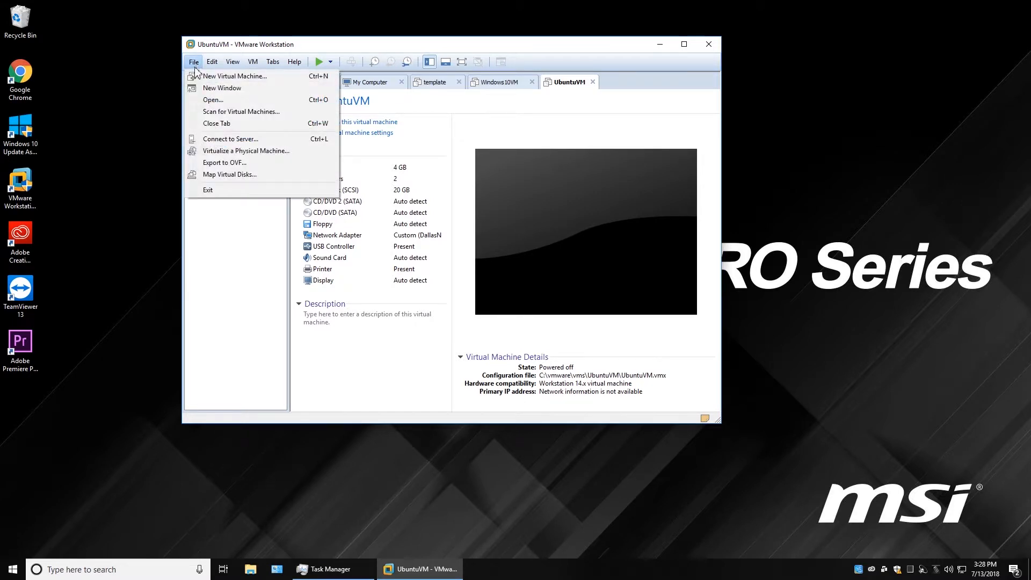
Export UbuntuVM to OVF, saving UbuntuVM.ovf into a new OVF folder under C:\vmware\vms.
click(230, 163)
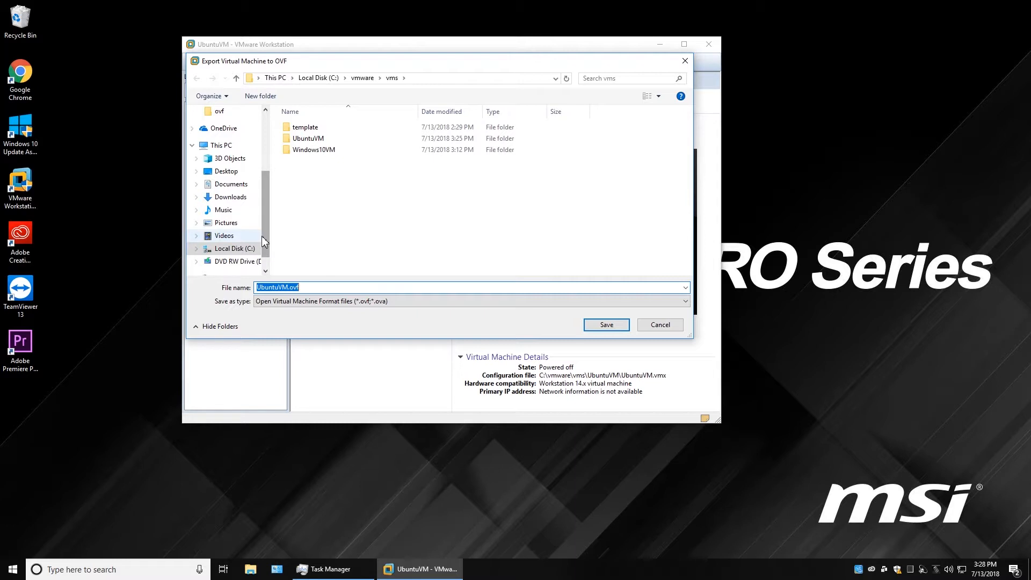
right_click(293, 165)
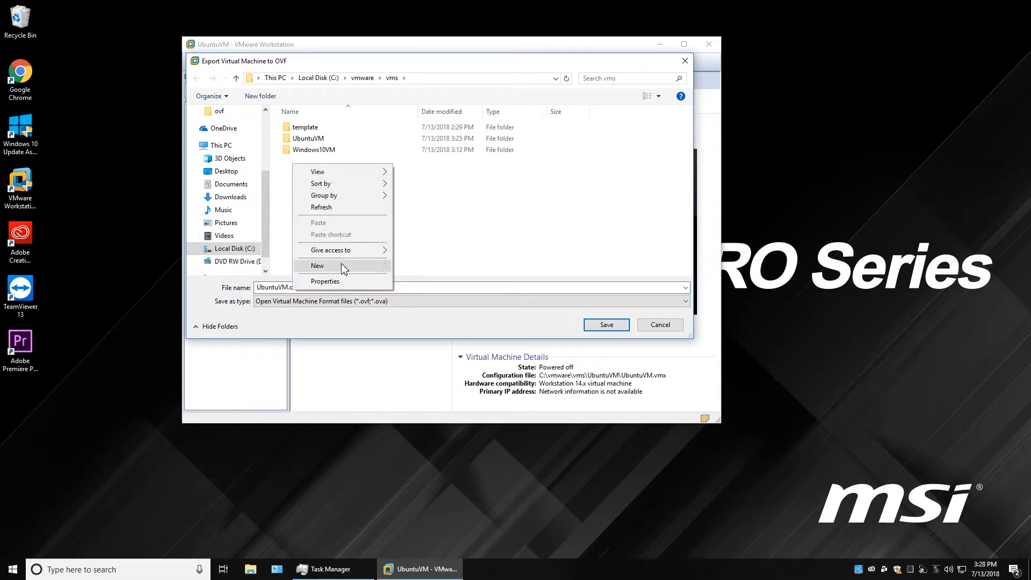
mouse_move(354, 269)
click(422, 267)
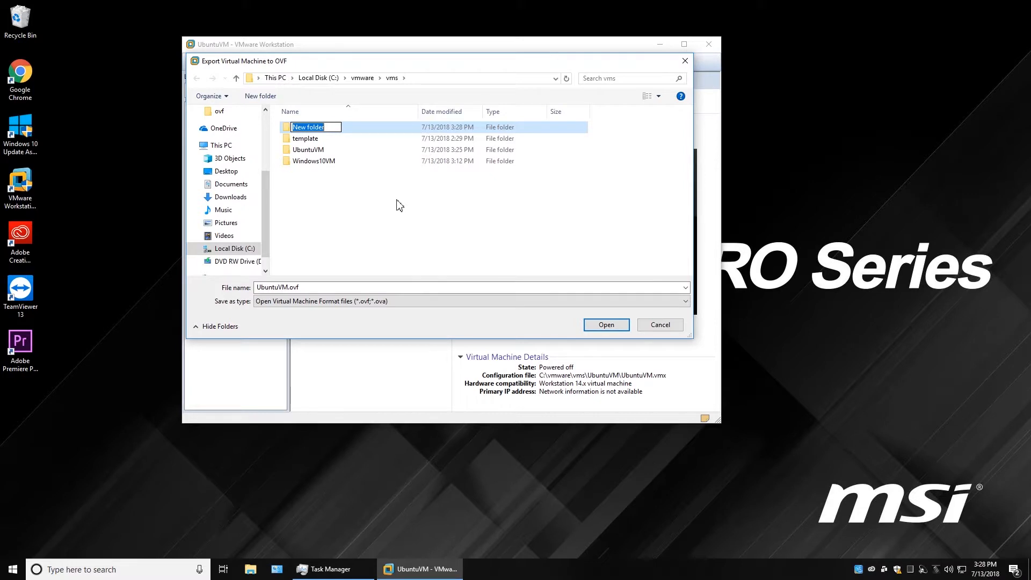
text(OVF)
key(Return)
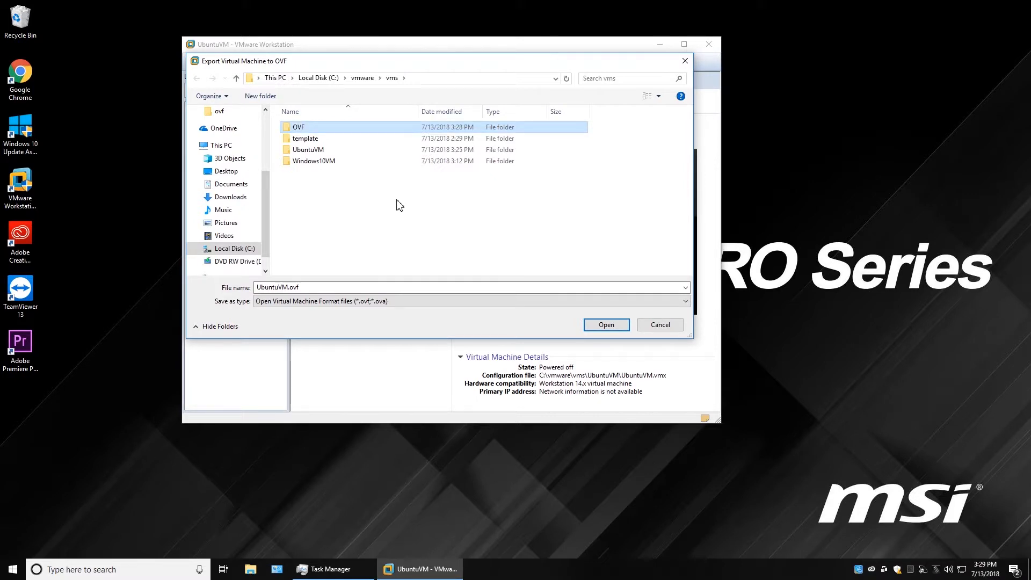
double_click(290, 130)
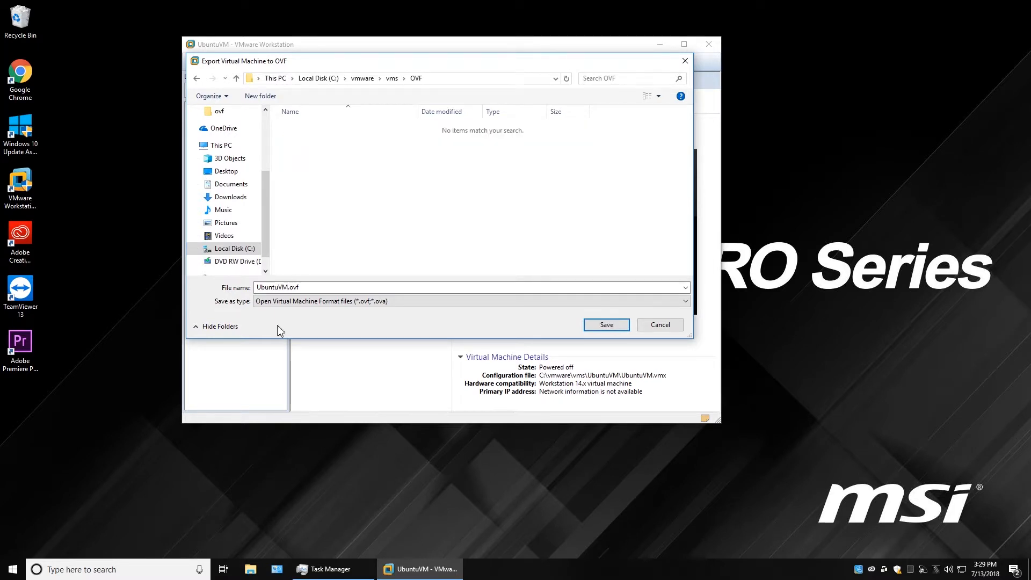
click(608, 326)
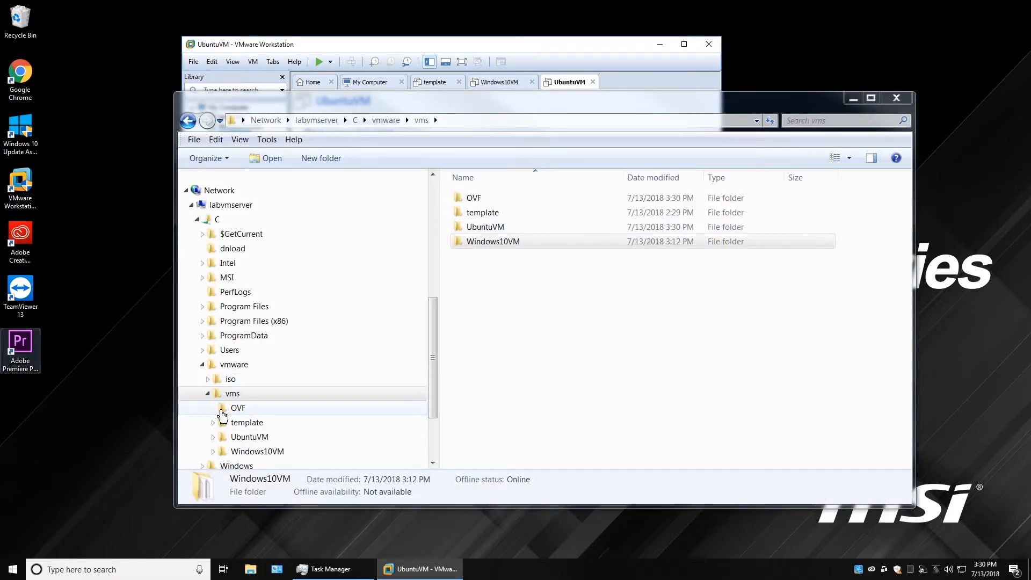
View the exported files in the OVF folder and bring up UbuntuVM.mf's context menu.
click(224, 410)
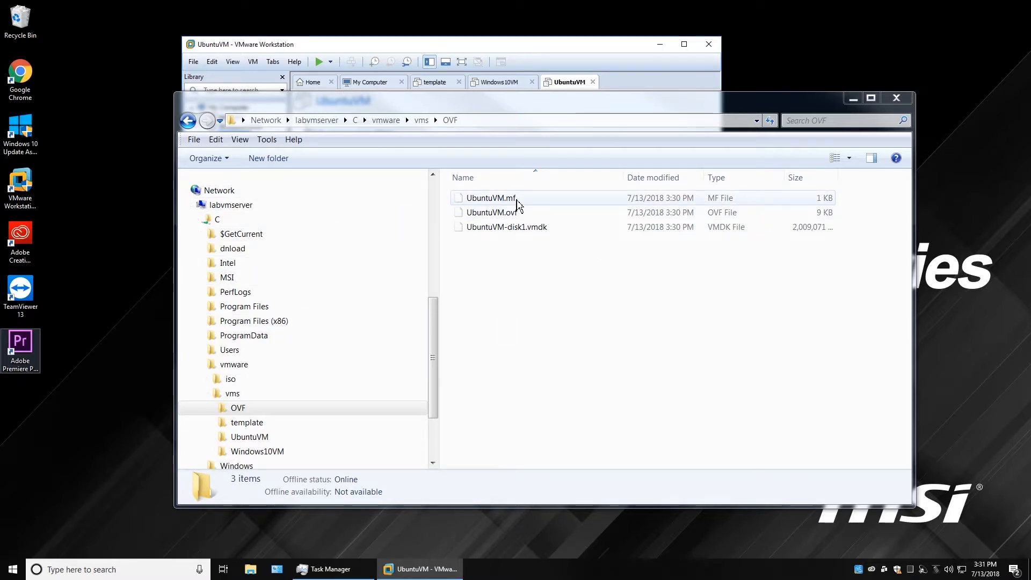
mouse_move(551, 233)
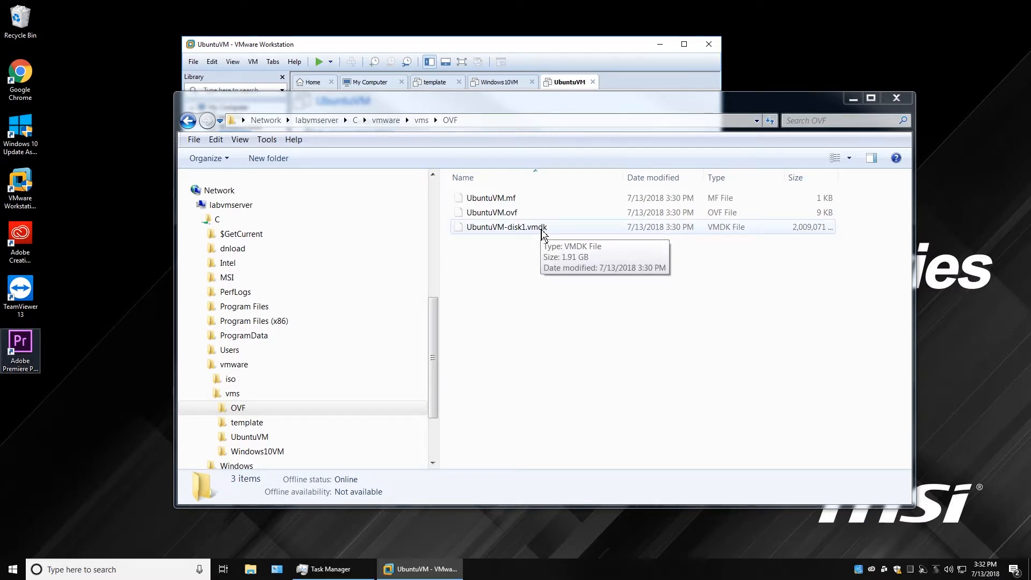
right_click(509, 202)
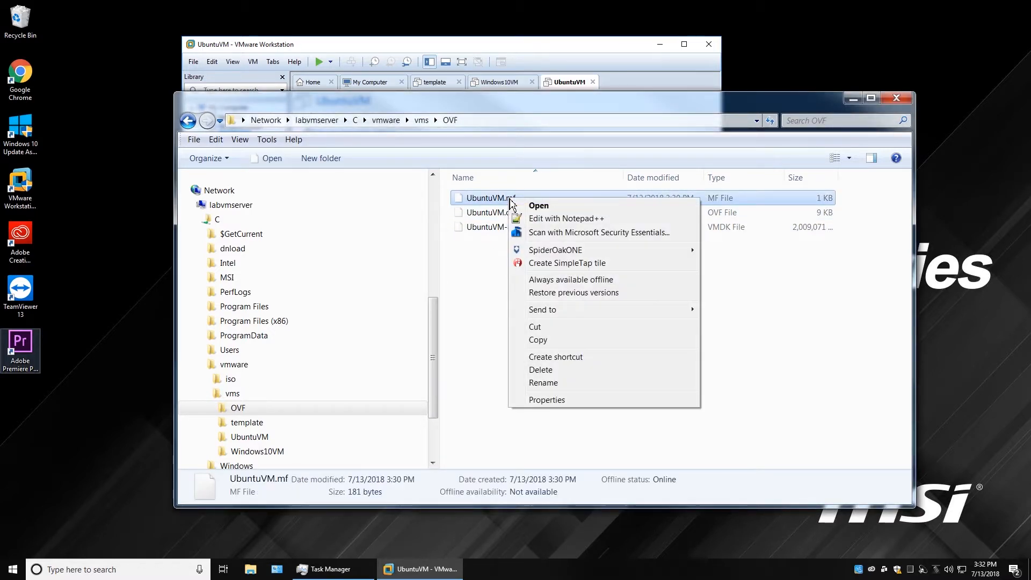
Open UbuntuVM.mf in Notepad++ and select its two checksum lines, then minimize Notepad++.
click(555, 218)
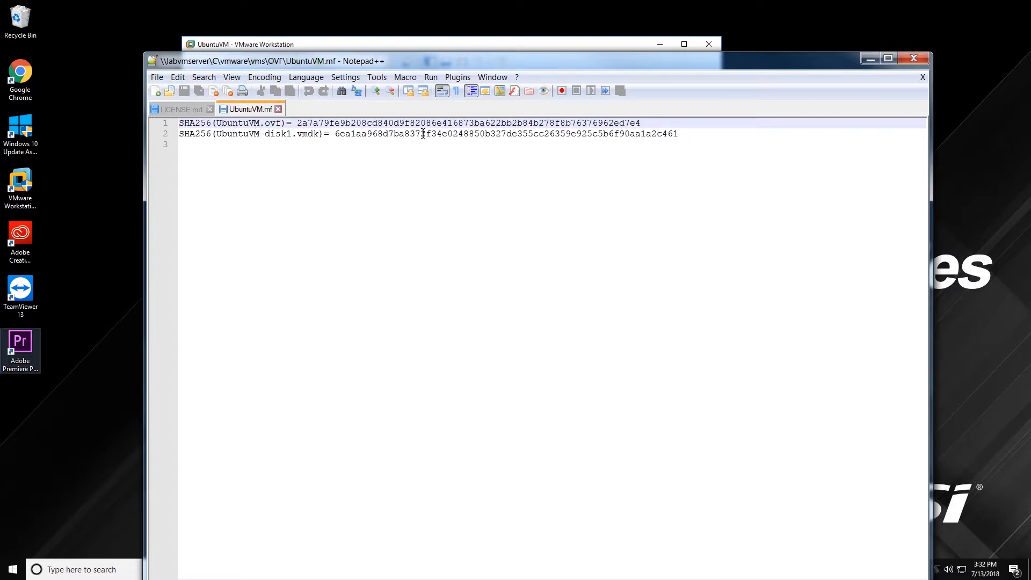
drag(683, 134, 180, 124)
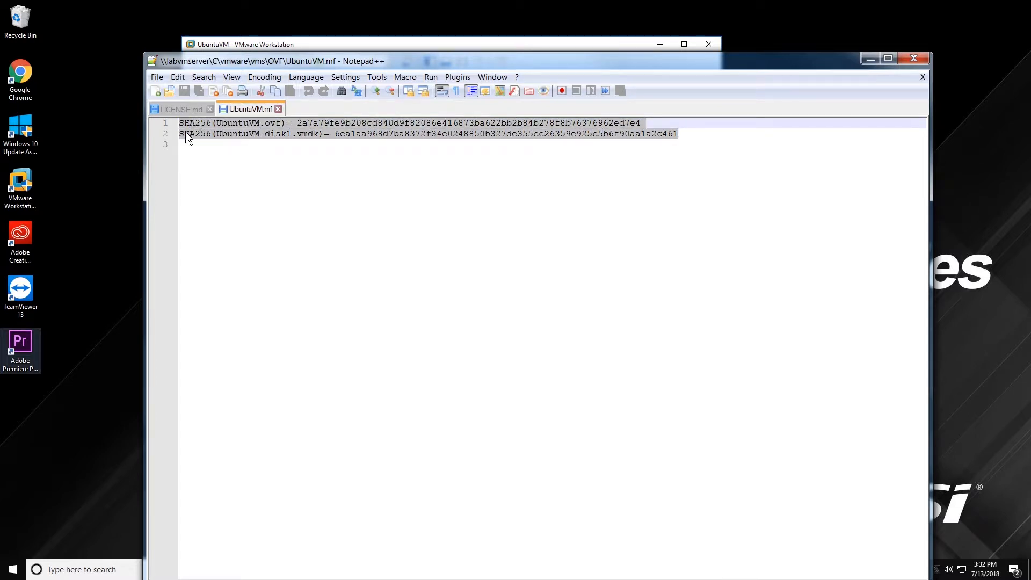
click(869, 59)
Open UbuntuVM.ovf in Notepad++, fold and unfold References and DiskSection, then minimize the editor.
right_click(486, 212)
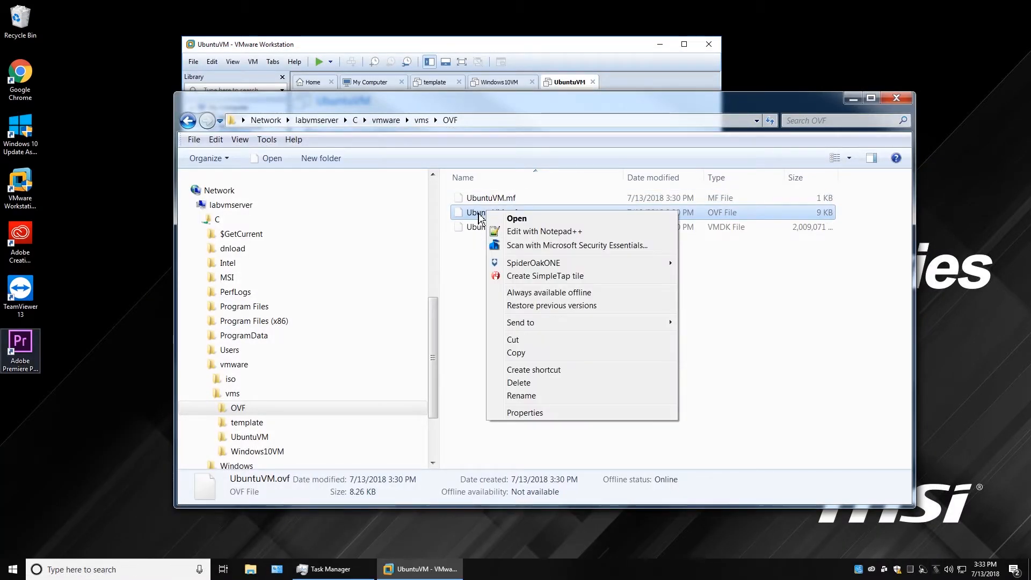
click(526, 170)
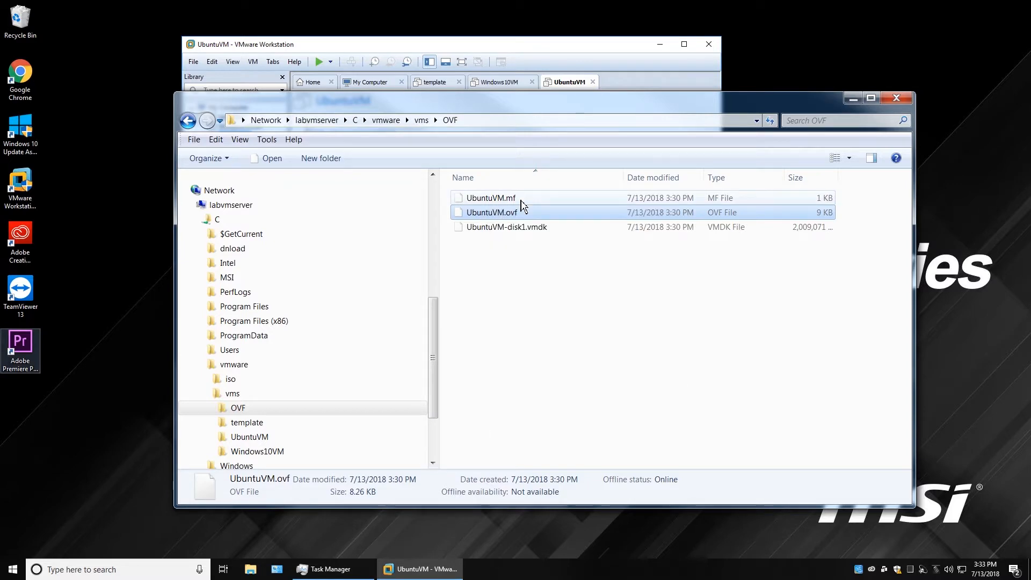
right_click(514, 213)
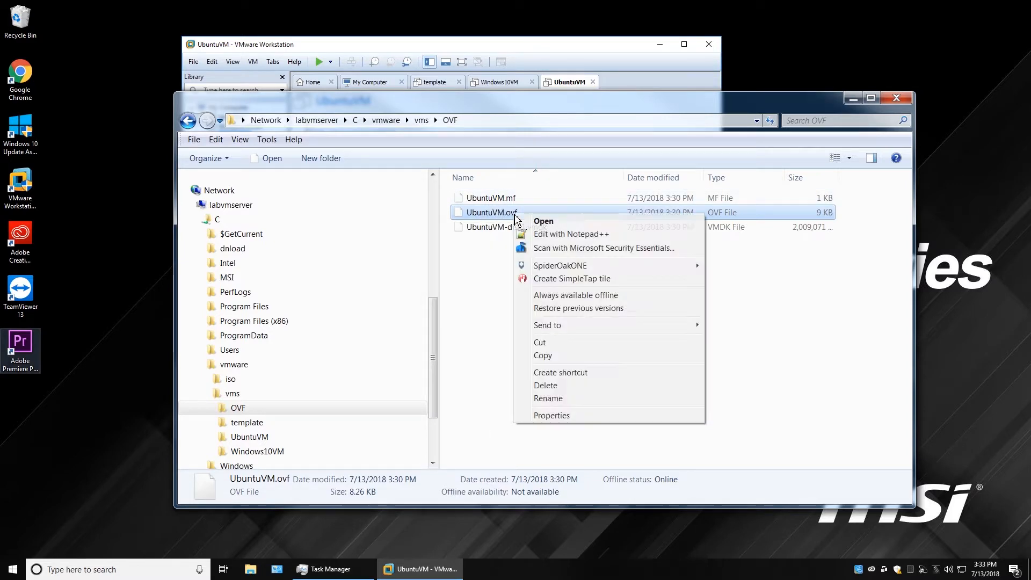
click(569, 236)
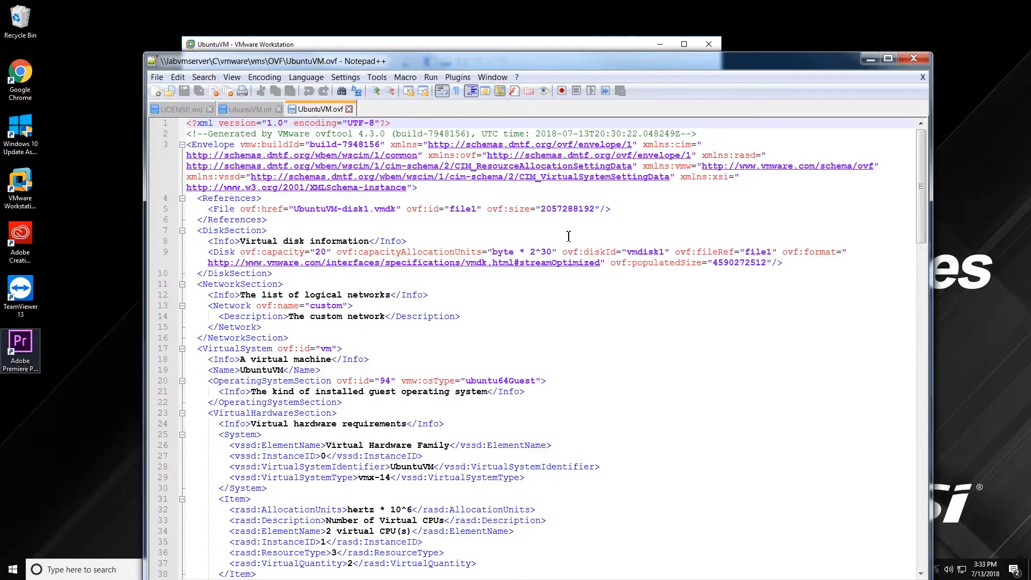
click(182, 199)
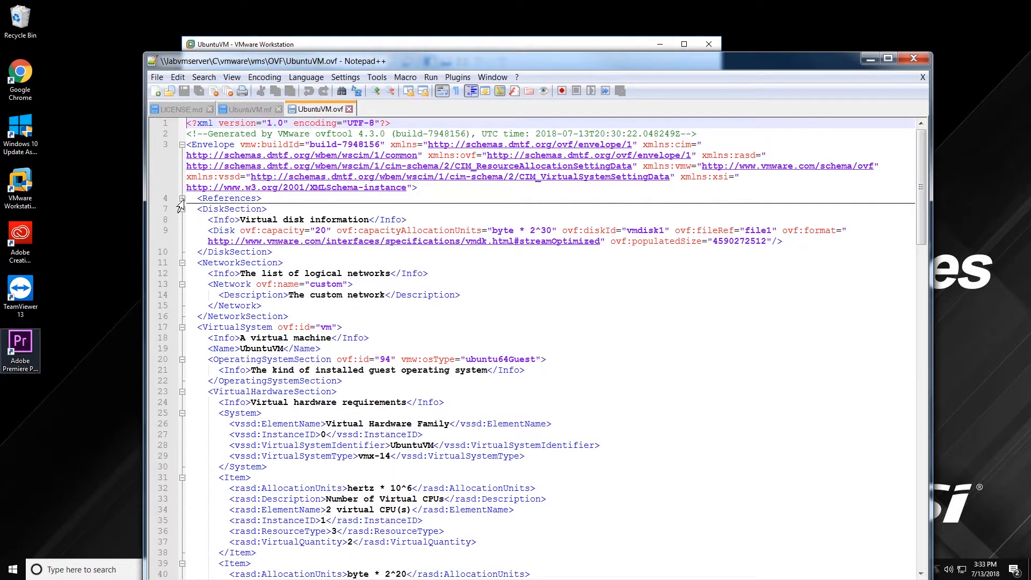
click(182, 209)
click(182, 199)
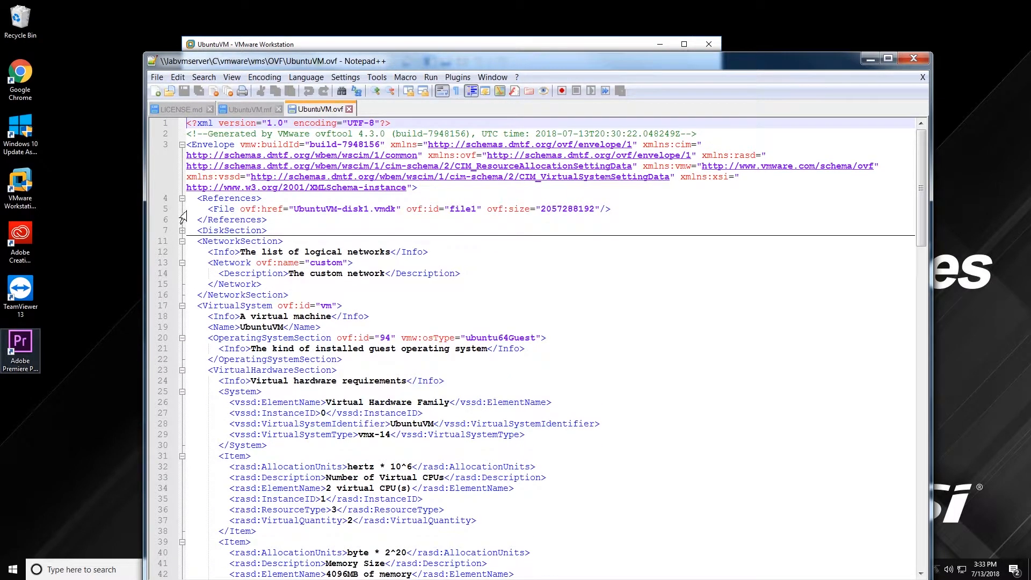
click(182, 230)
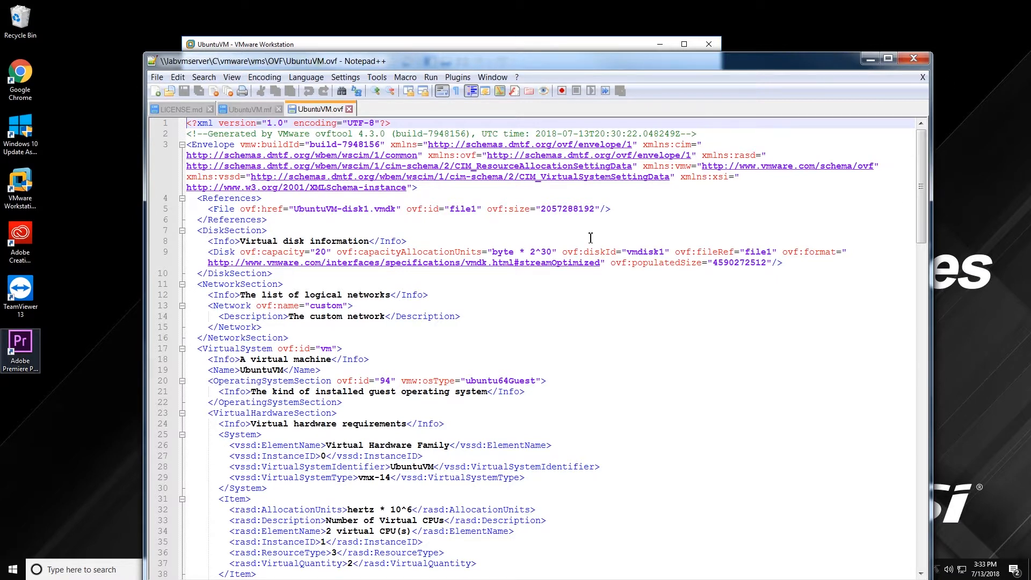
click(869, 59)
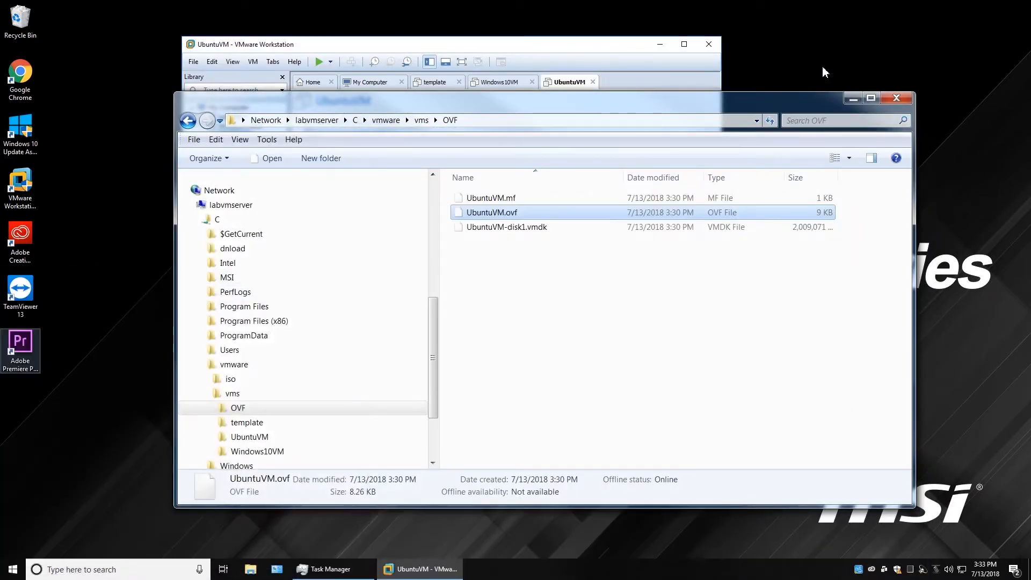
Rename UbuntuVM.ovf to UbuntuVM.ovf.xml, accept the extension warning, and open it in XML Notepad.
mouse_move(510, 228)
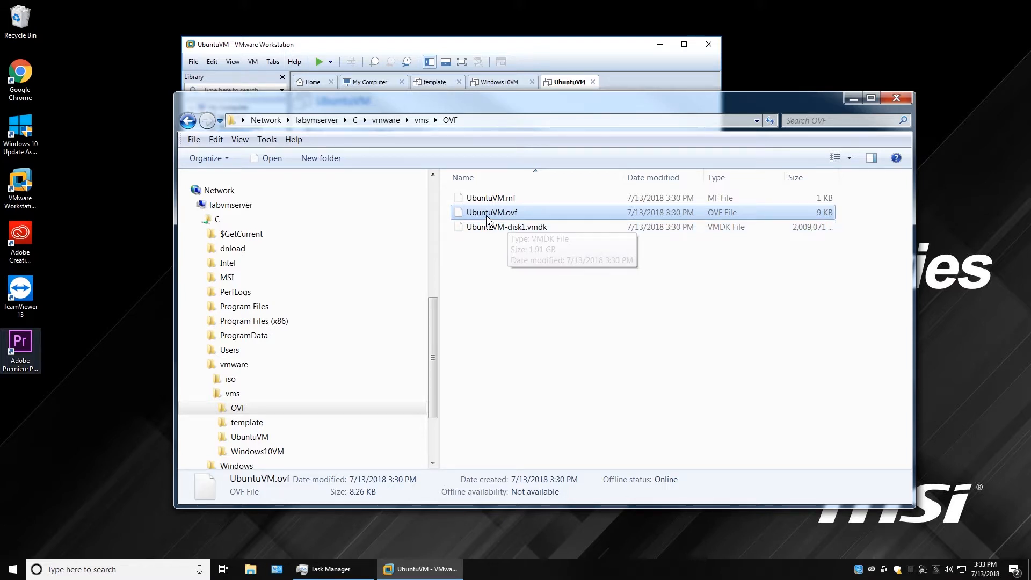
click(522, 218)
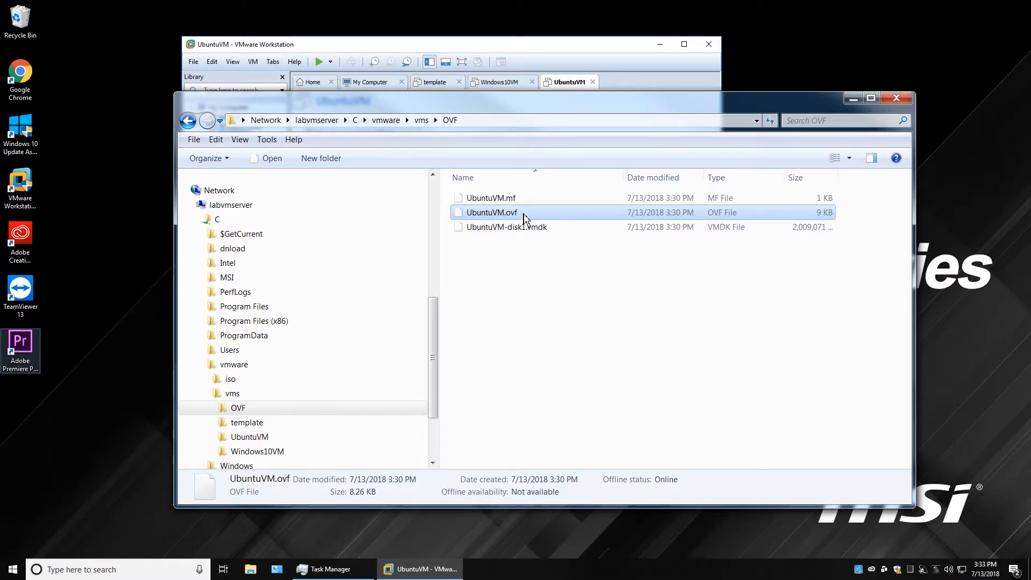
click(461, 213)
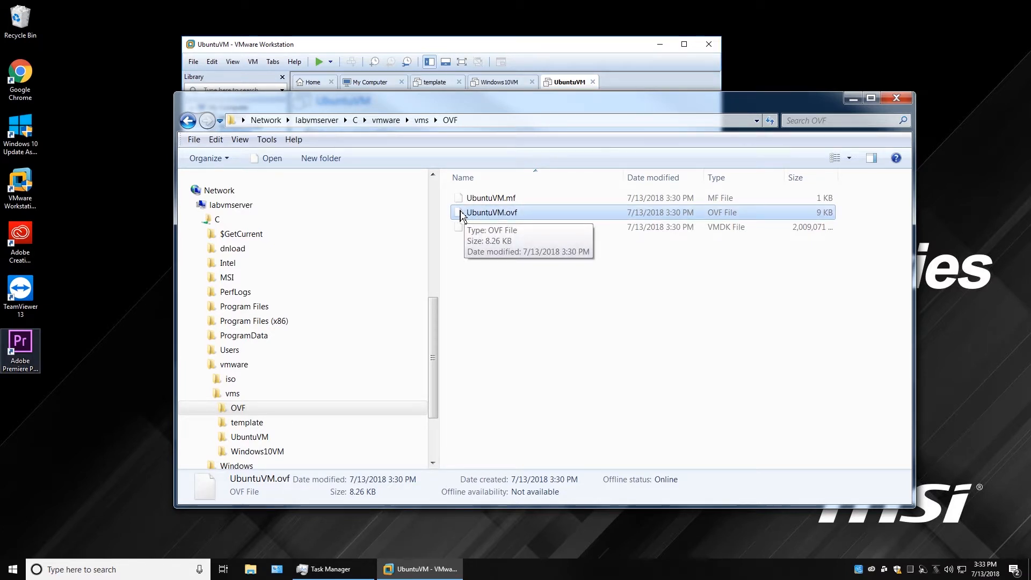
click(521, 215)
click(526, 213)
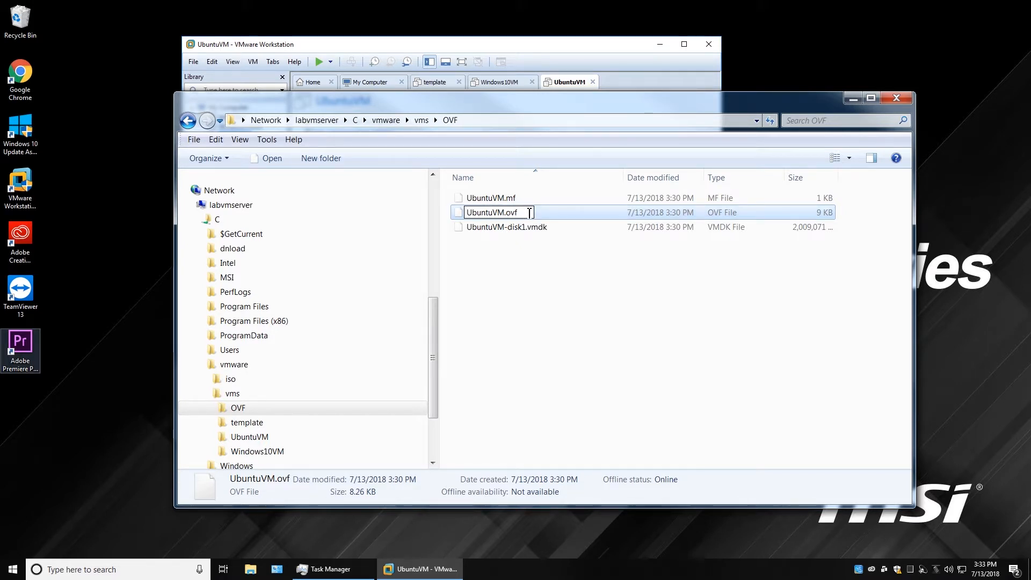
text(.xml)
key(Return)
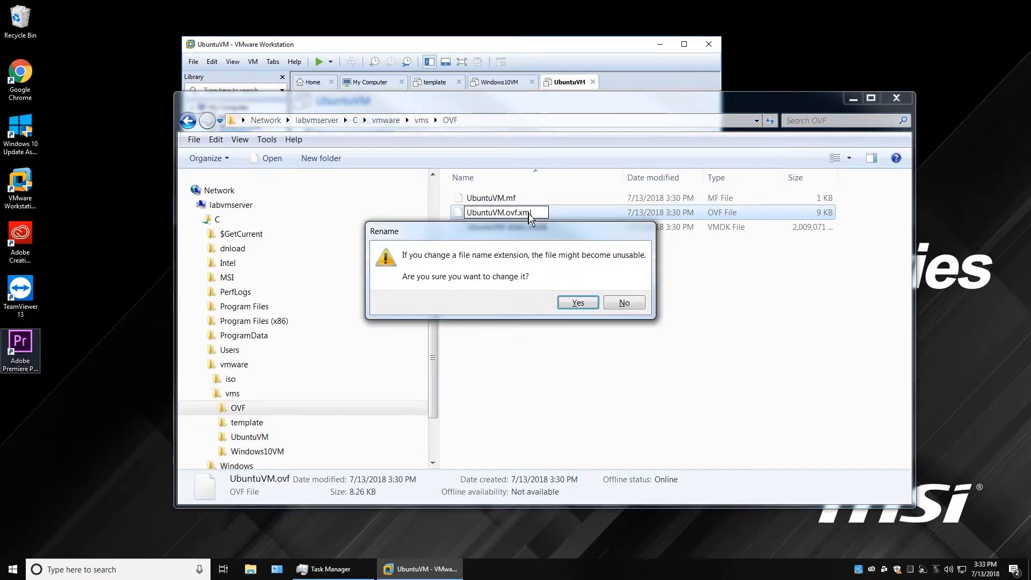
click(579, 304)
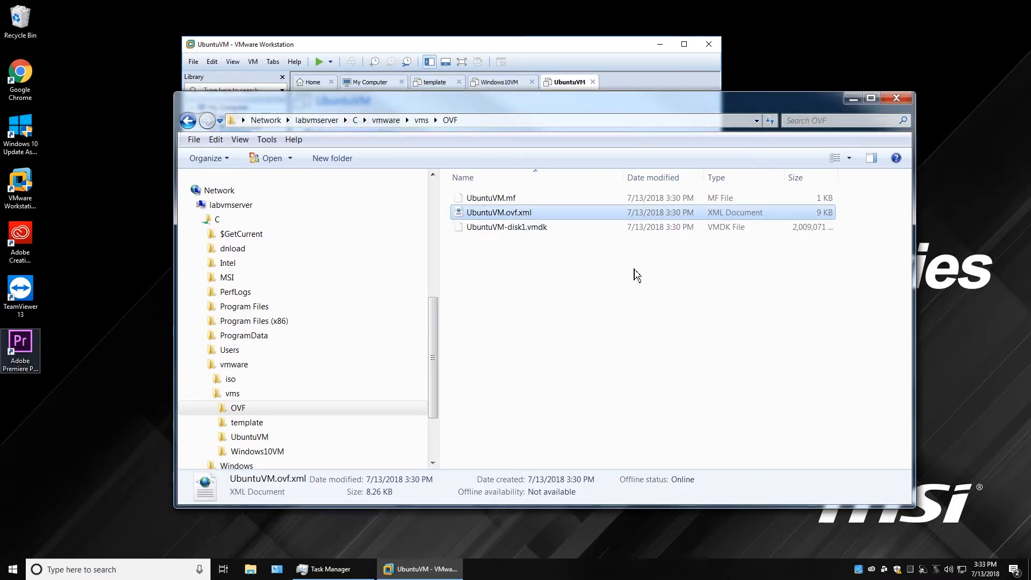
right_click(485, 212)
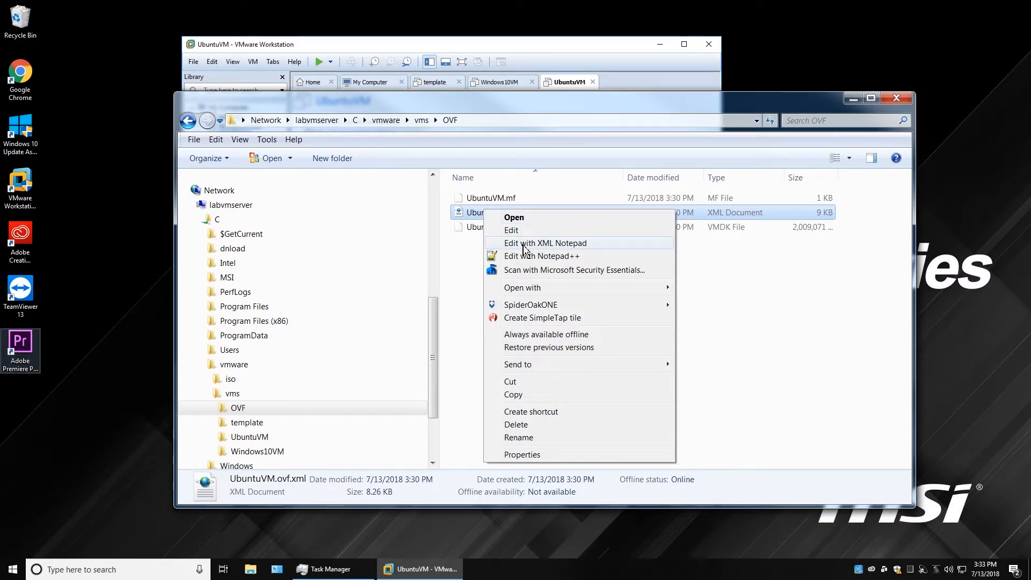
click(556, 248)
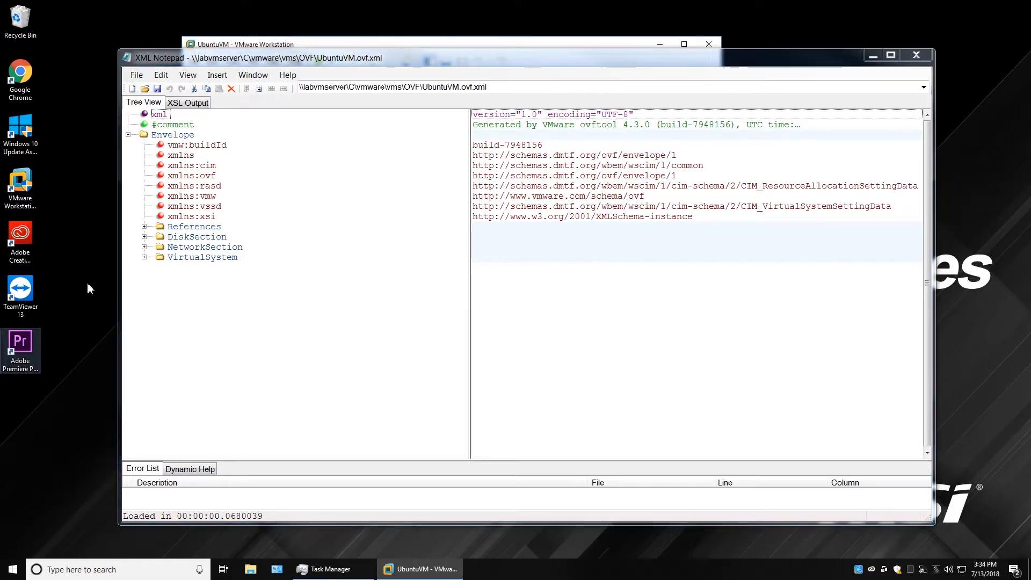
Inspect the Envelope's vmw:buildId and its xmlns:cim, ovf, rasd, vssd, vmw and xsi namespace values.
click(178, 137)
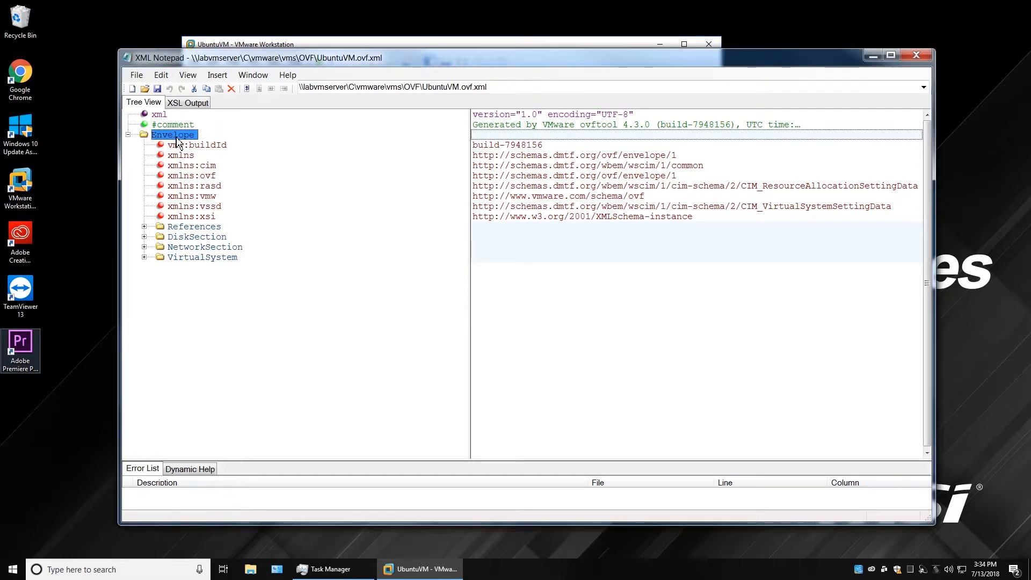
click(234, 144)
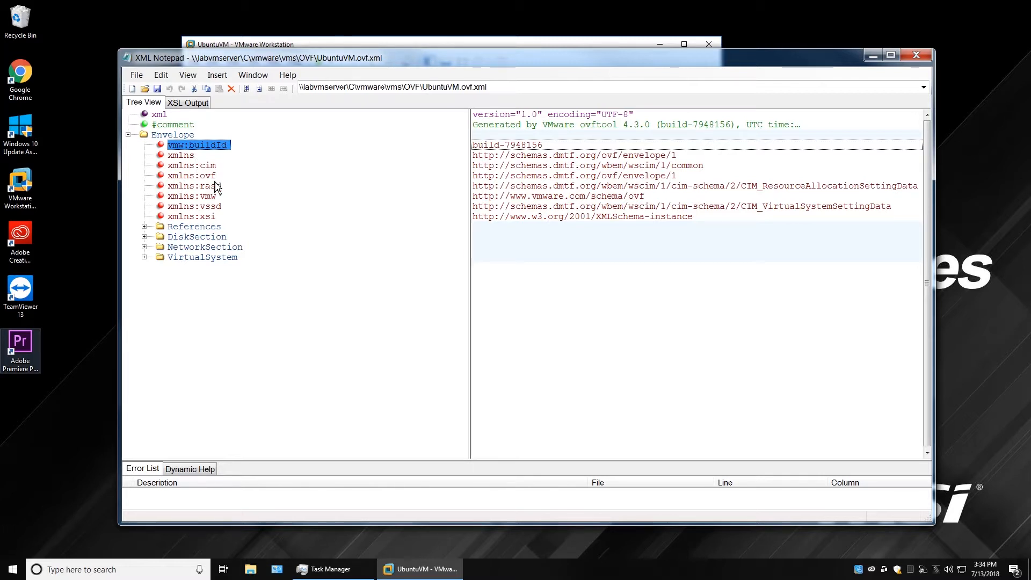
click(213, 166)
click(212, 177)
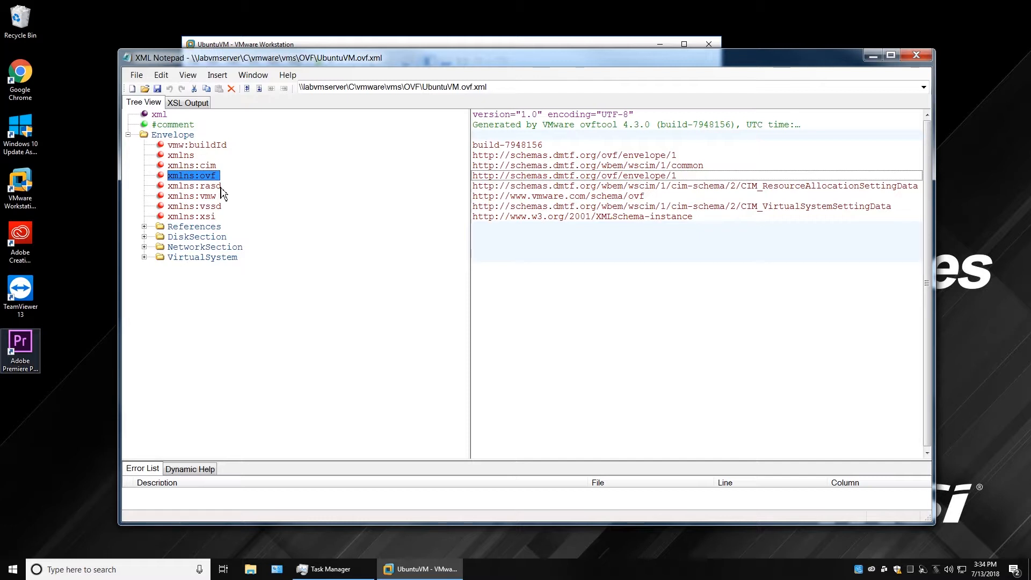
click(217, 186)
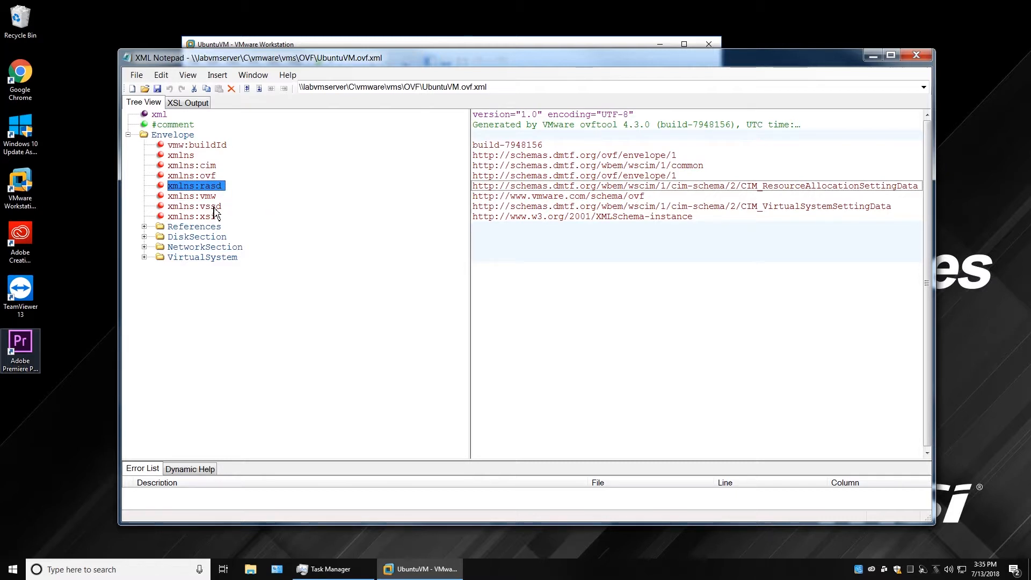
click(216, 207)
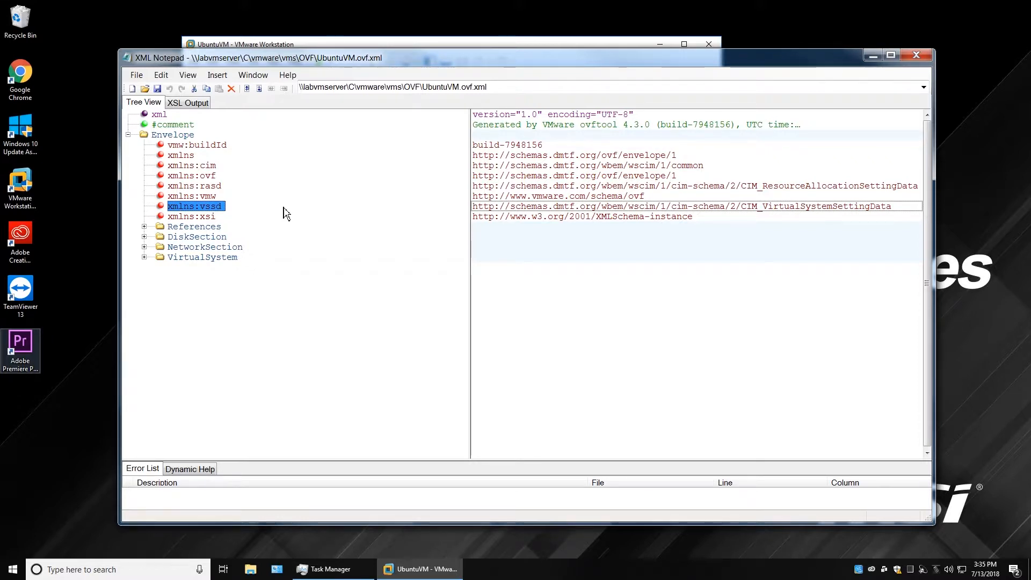
click(213, 195)
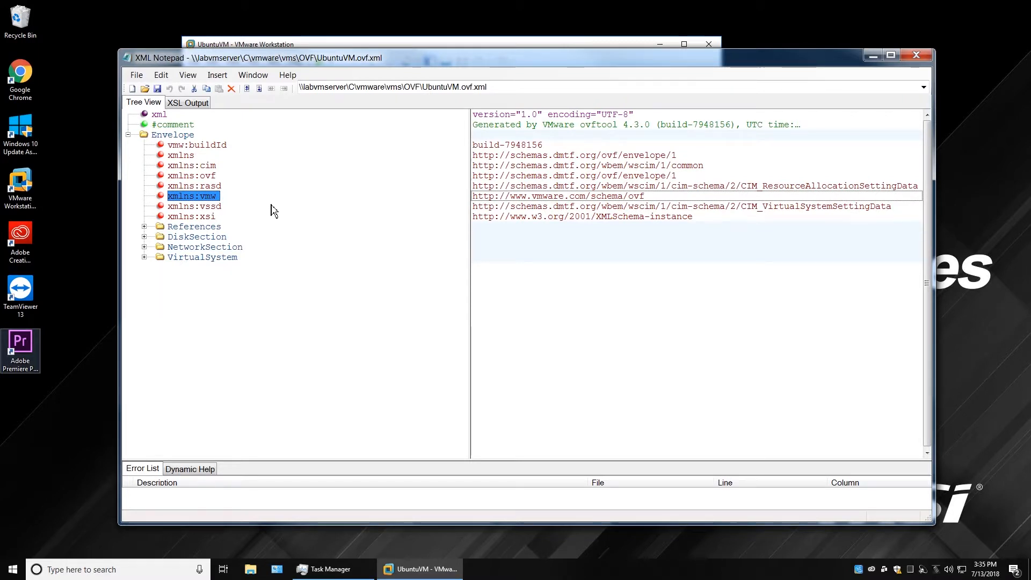
click(213, 166)
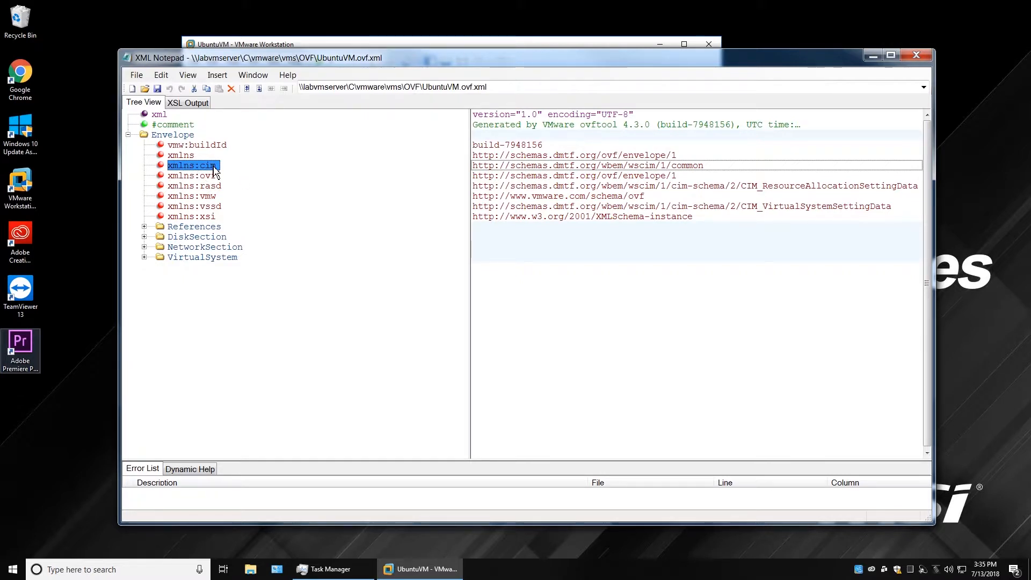
click(207, 218)
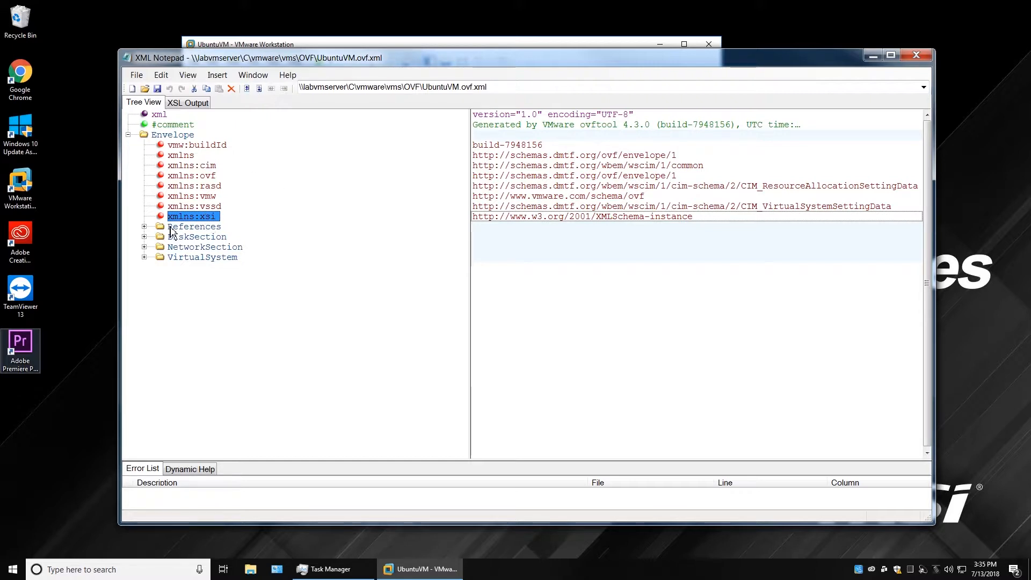
click(145, 226)
click(160, 237)
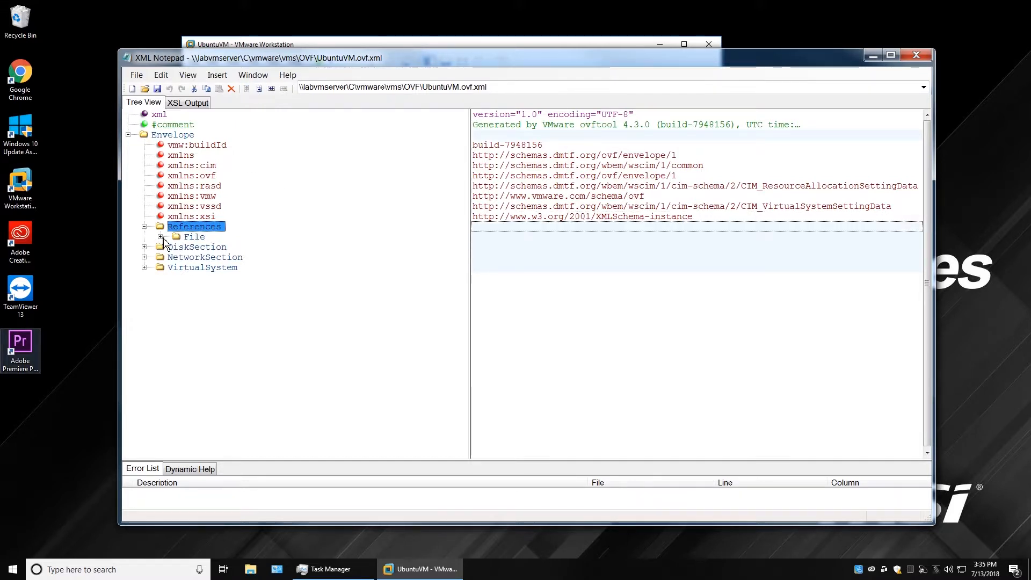
click(187, 237)
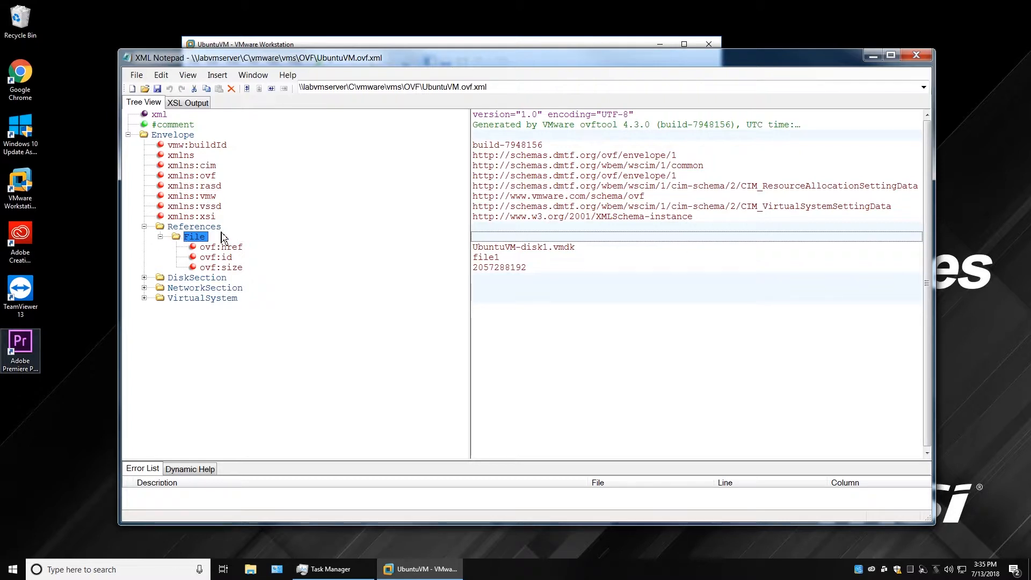
click(183, 227)
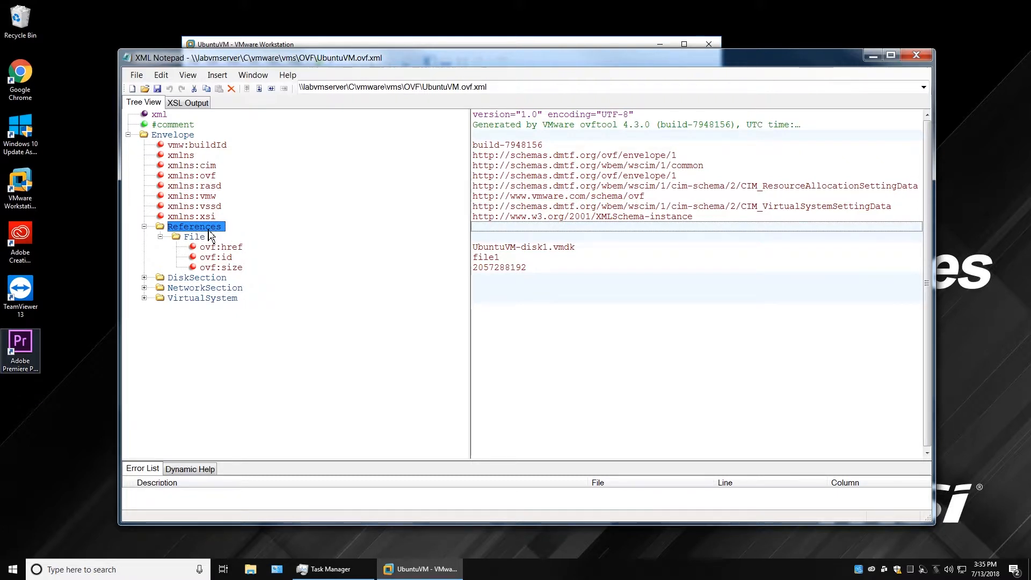
click(204, 239)
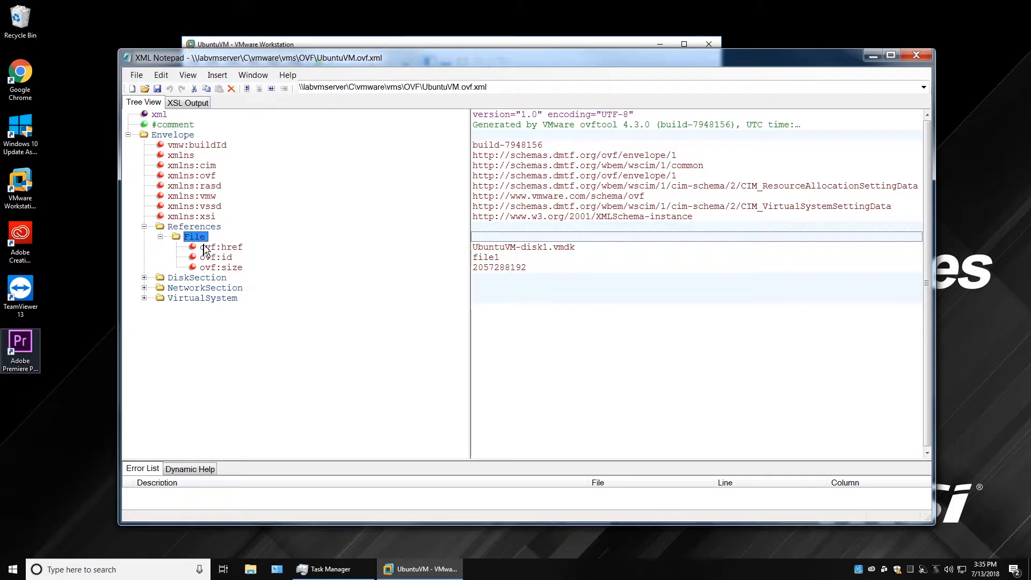
click(226, 249)
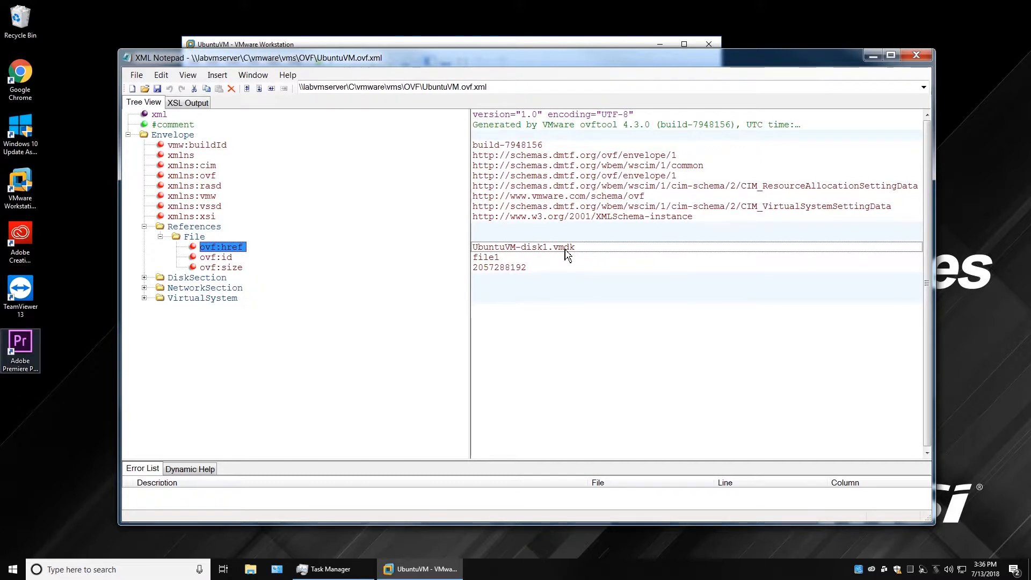
click(228, 250)
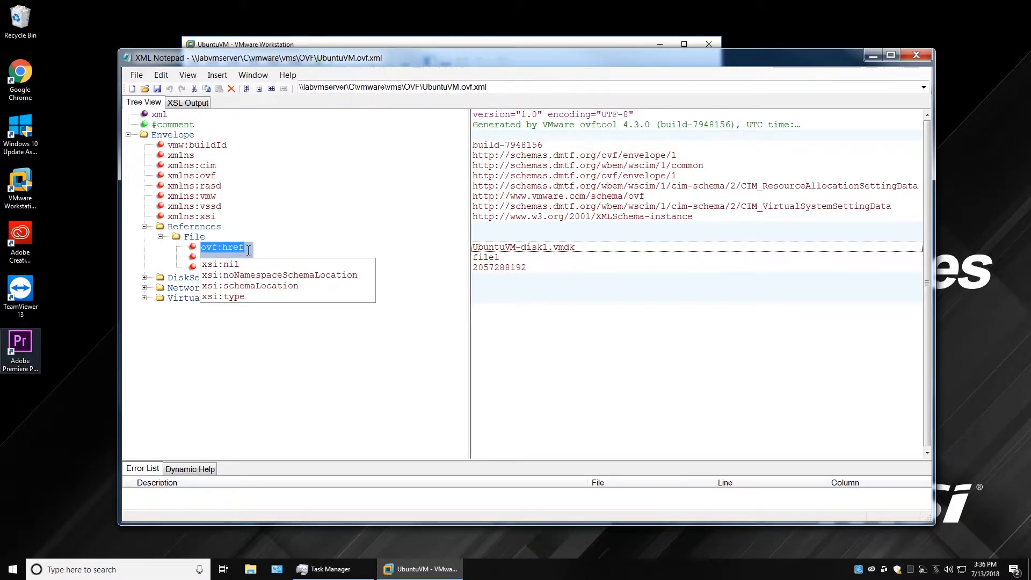
click(230, 230)
click(213, 247)
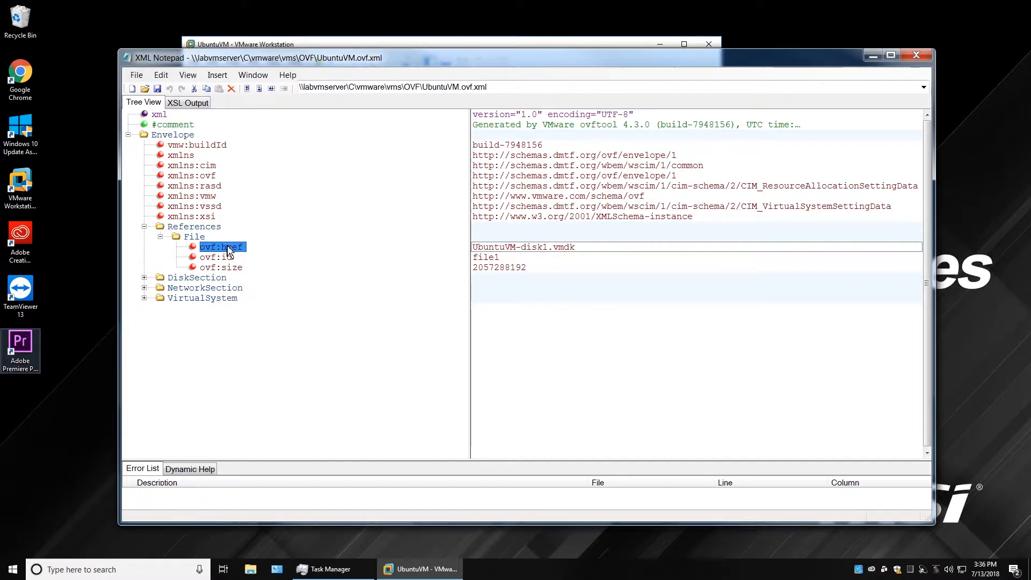
click(523, 250)
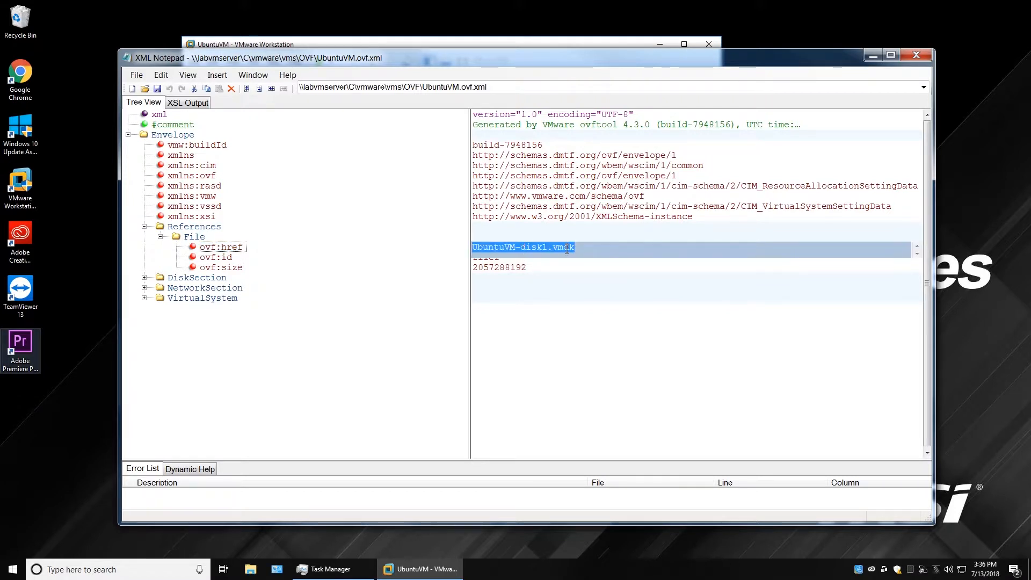
click(589, 249)
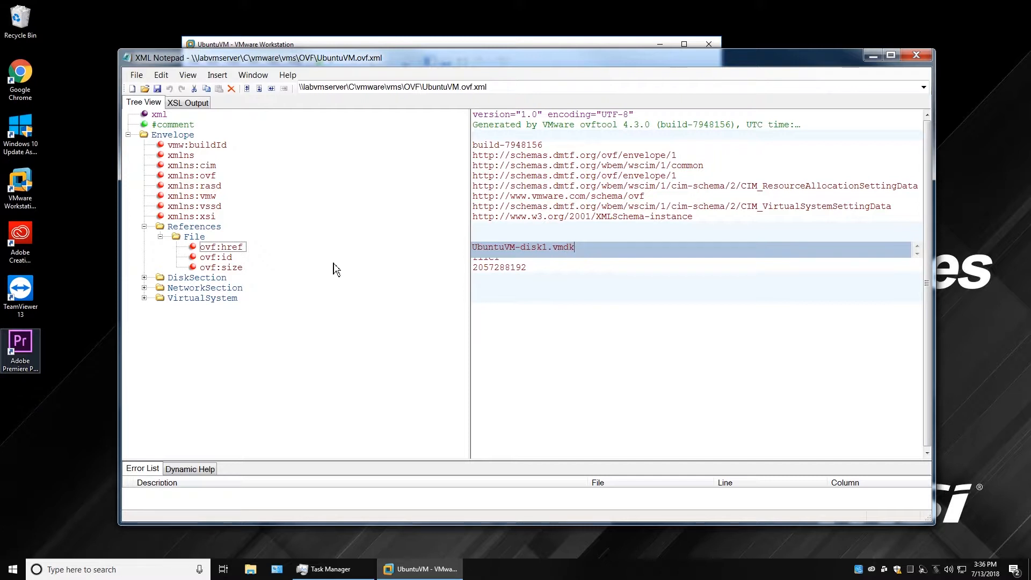
click(223, 258)
click(505, 263)
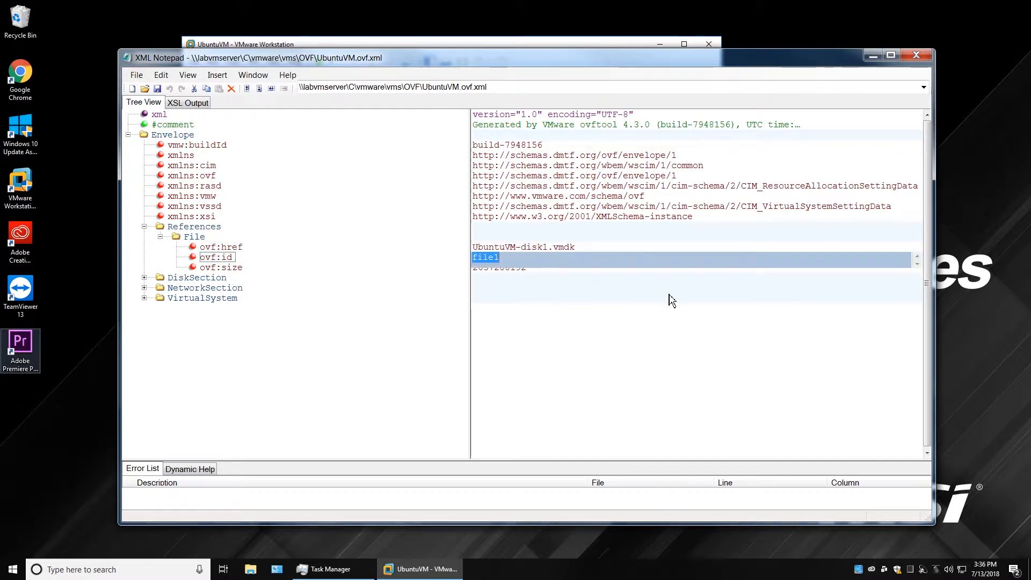
click(244, 268)
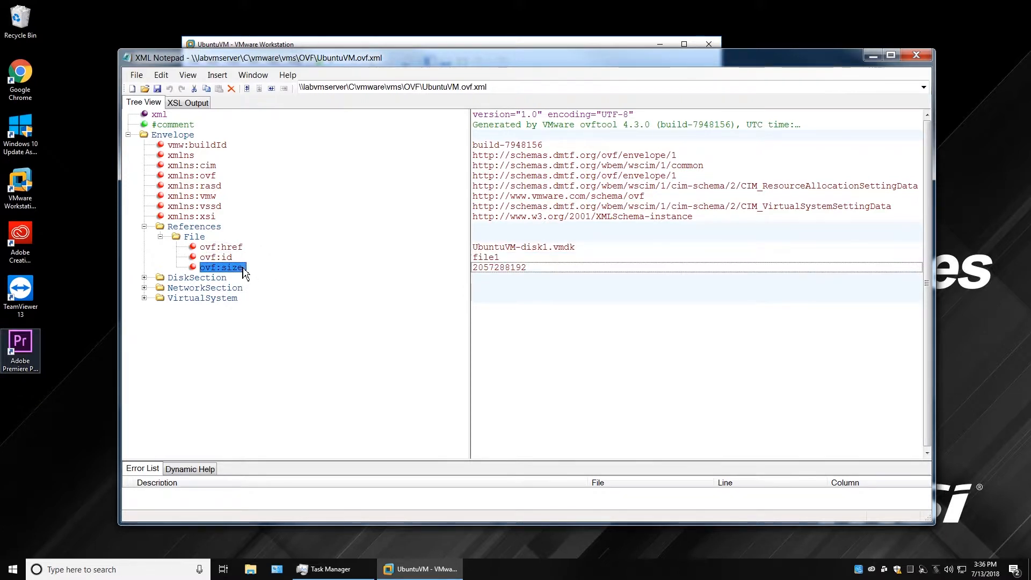
click(519, 270)
click(485, 270)
drag(522, 270, 505, 272)
Switch from the remote VMware session back to the local desktop and hide the OVF folder window.
click(441, 43)
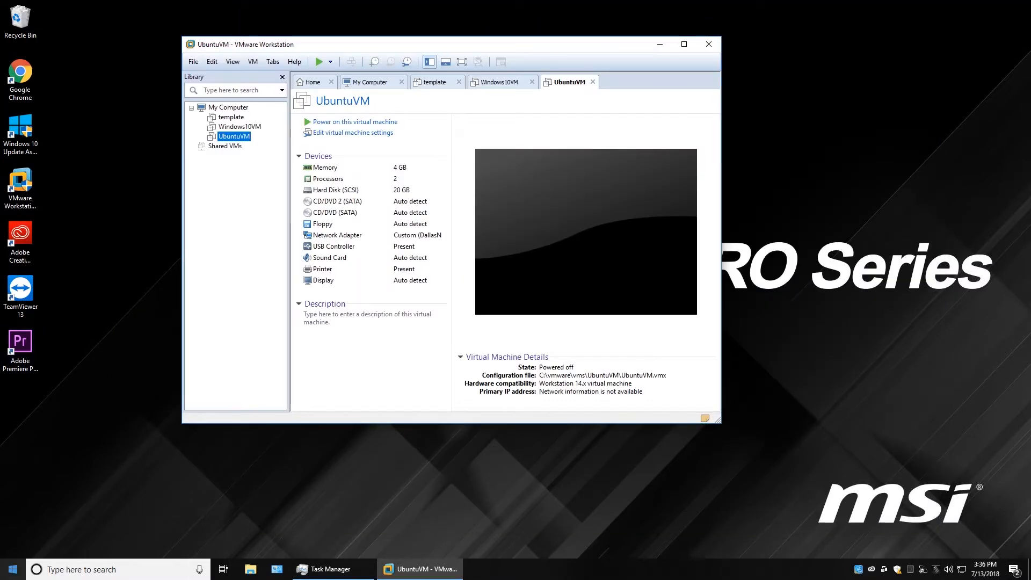
key(alt+Tab)
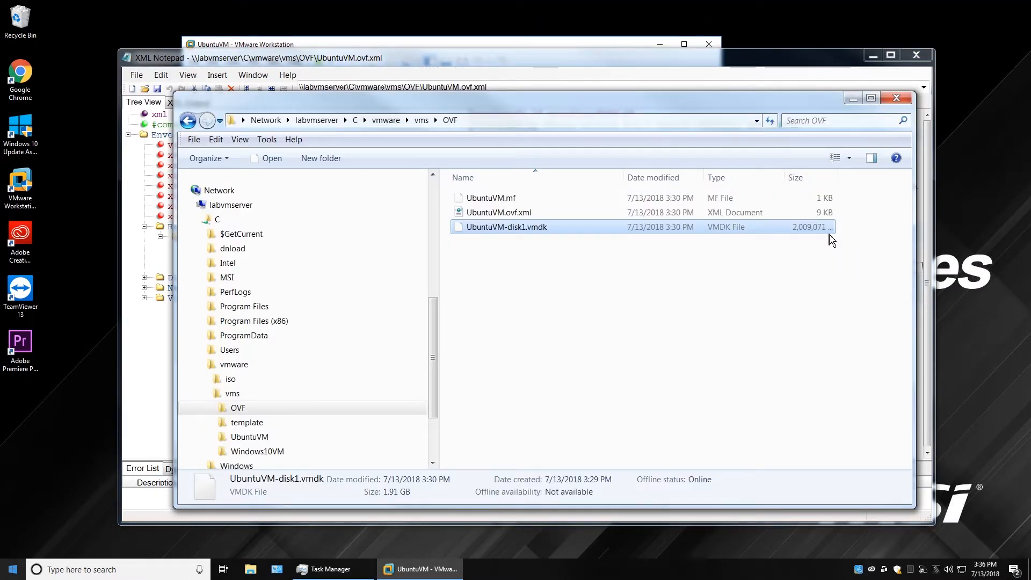
click(854, 98)
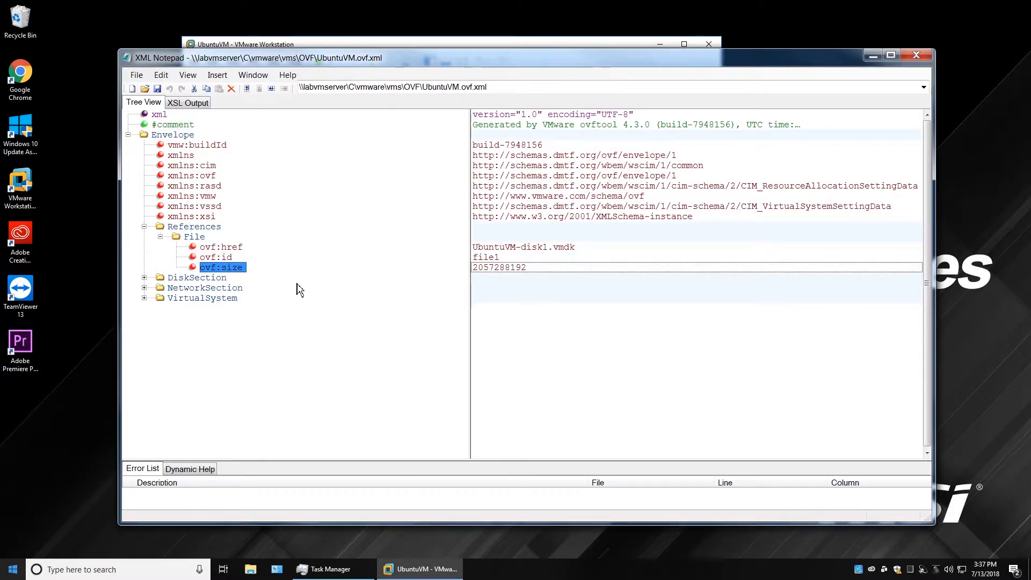
Expand DiskSection and its Disk entry, collapsing References, and view the capacity value 20.
click(144, 278)
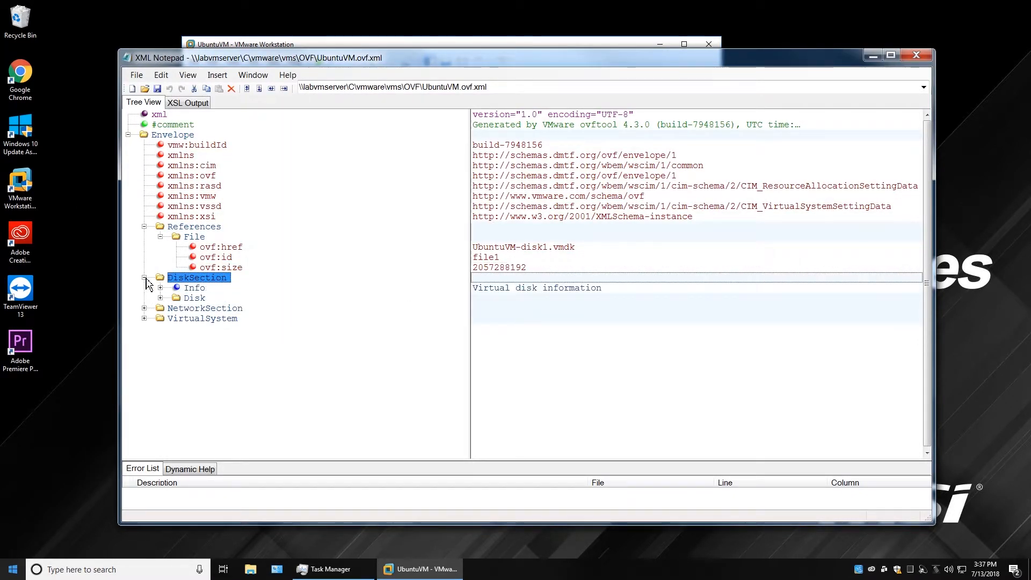
click(144, 227)
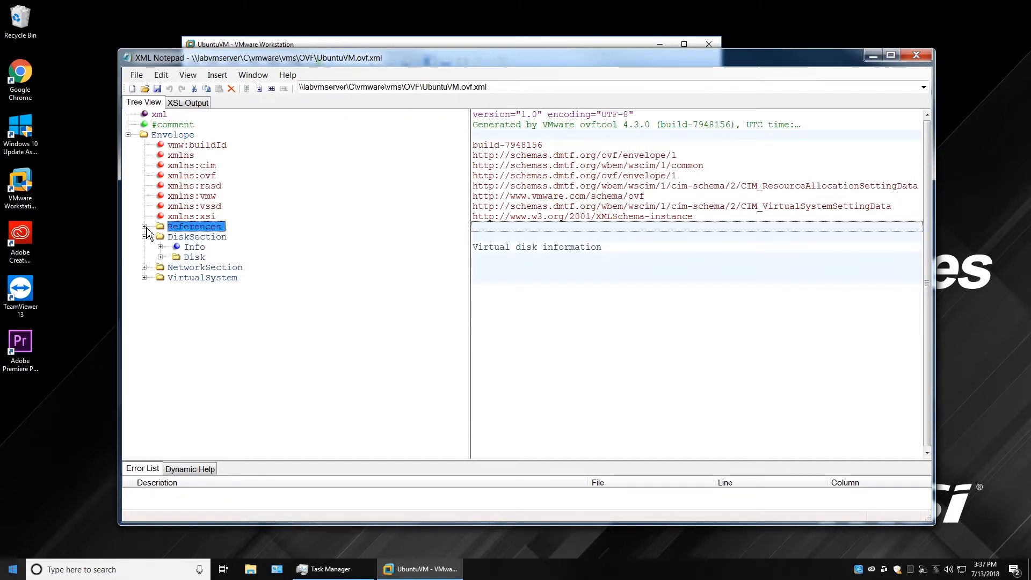
click(161, 258)
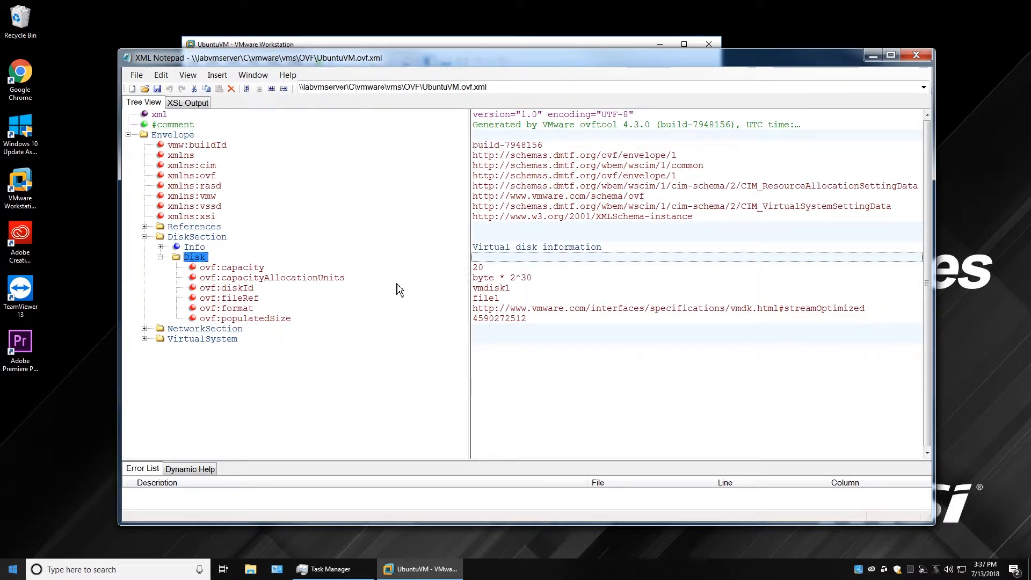
click(241, 270)
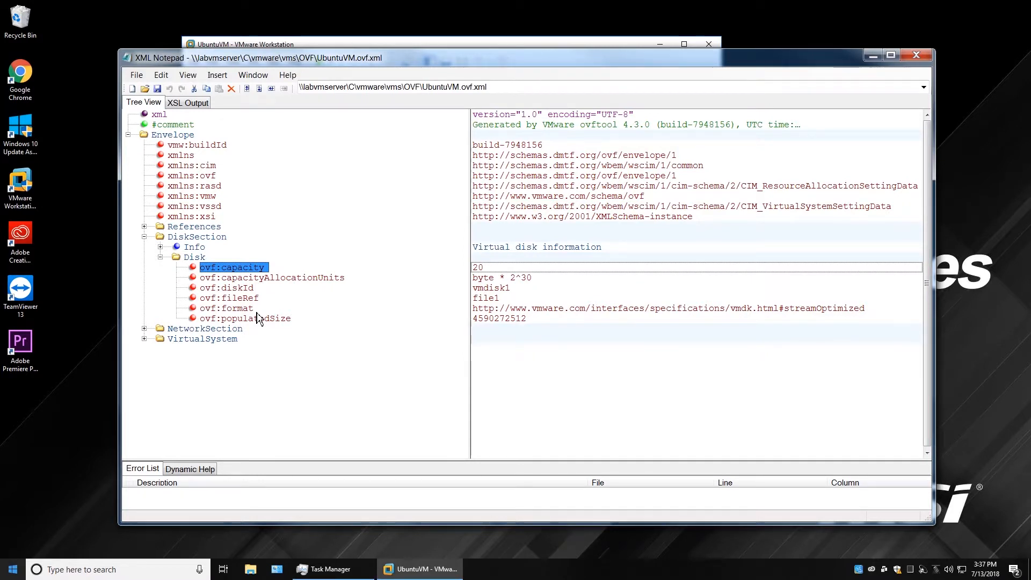
click(193, 259)
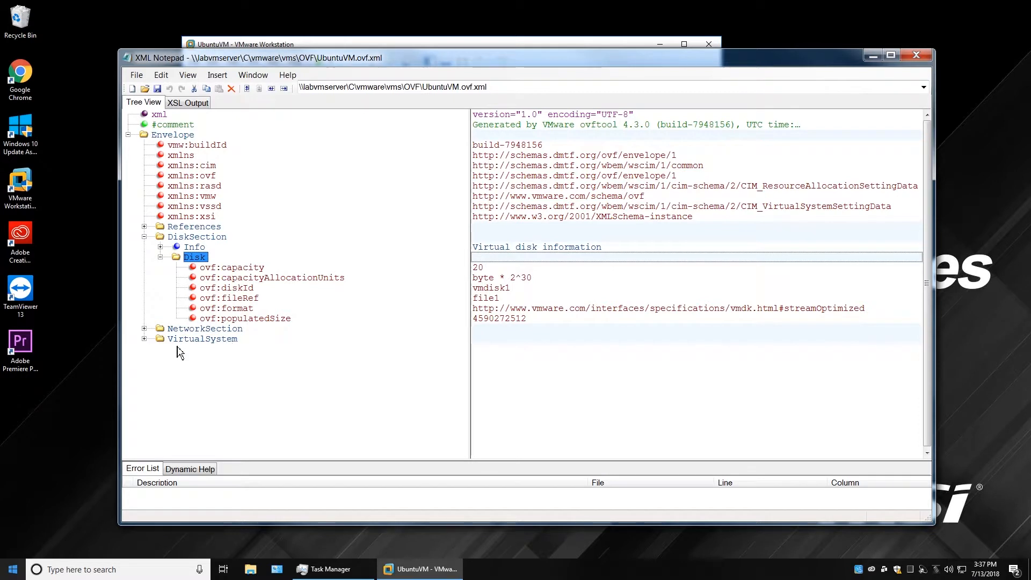
click(145, 339)
click(144, 339)
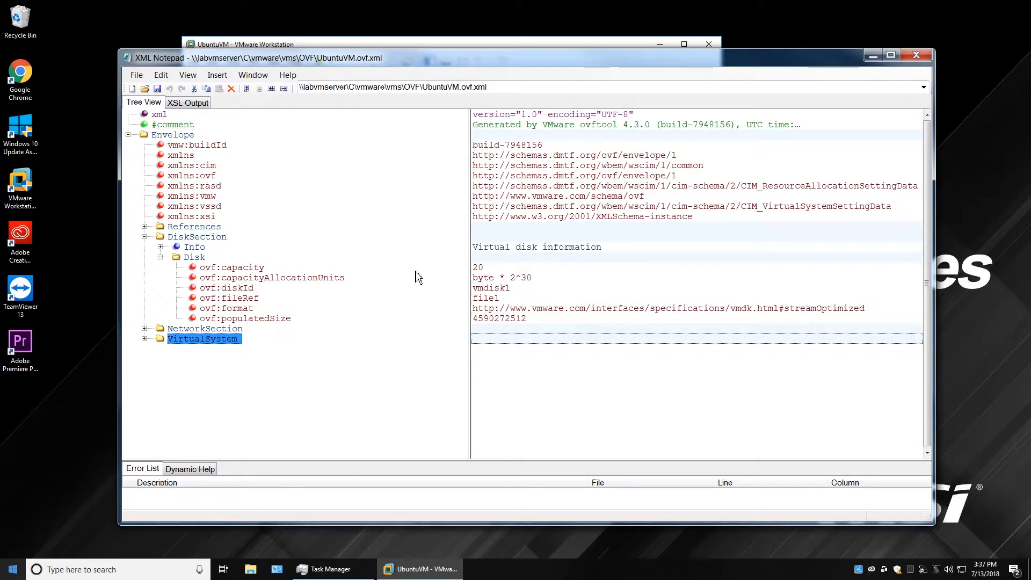
Review the Disk's allocation units byte * 2^30, diskId vmdisk1 and fileRef file1, then expand References.
click(249, 271)
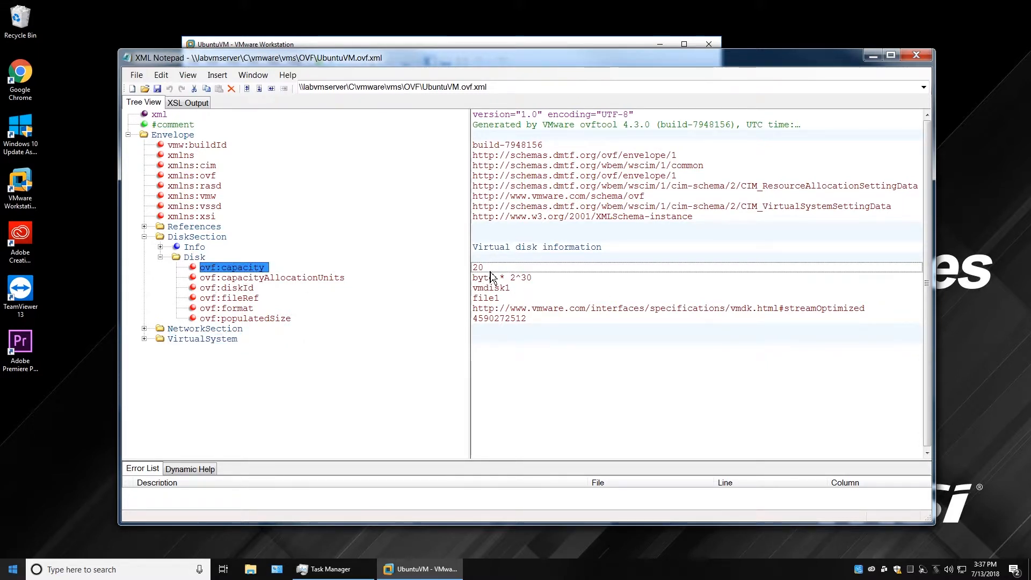
click(262, 277)
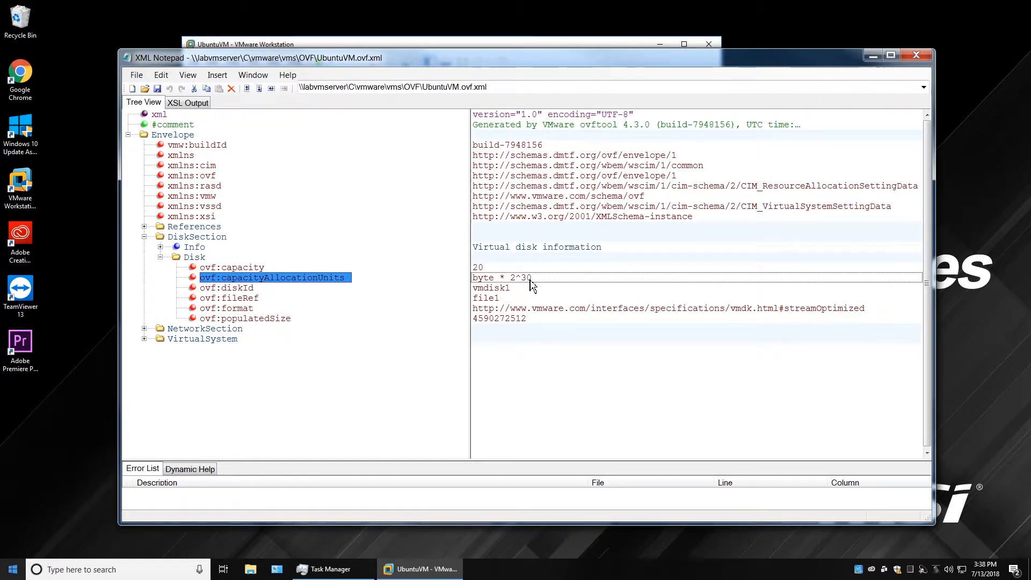
click(248, 288)
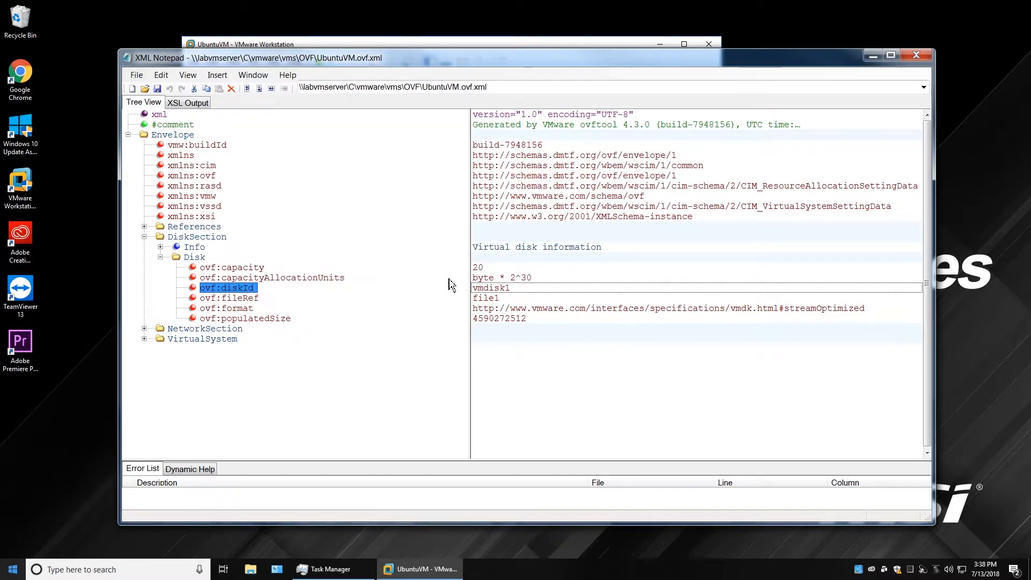
click(525, 289)
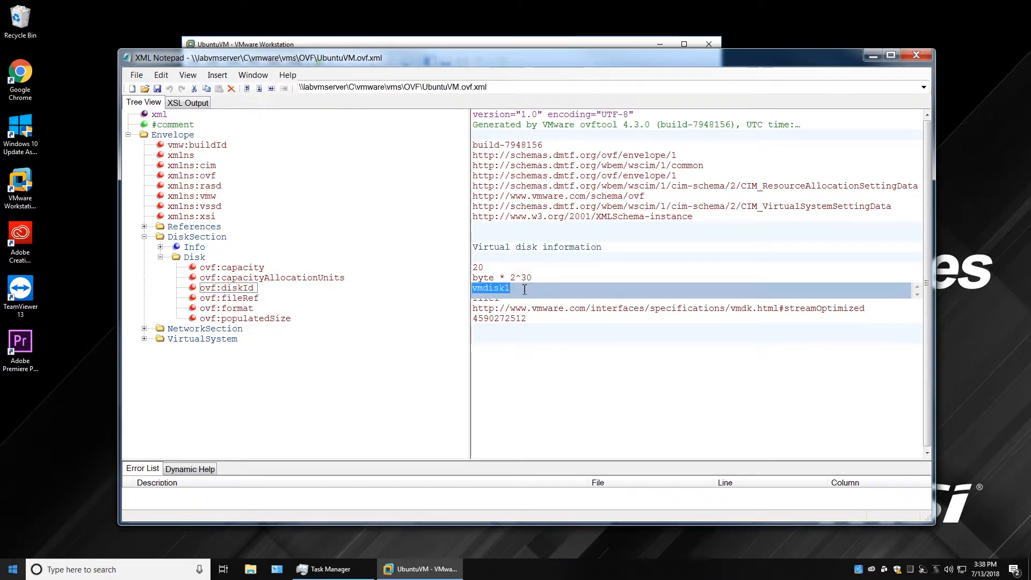
click(202, 340)
click(230, 290)
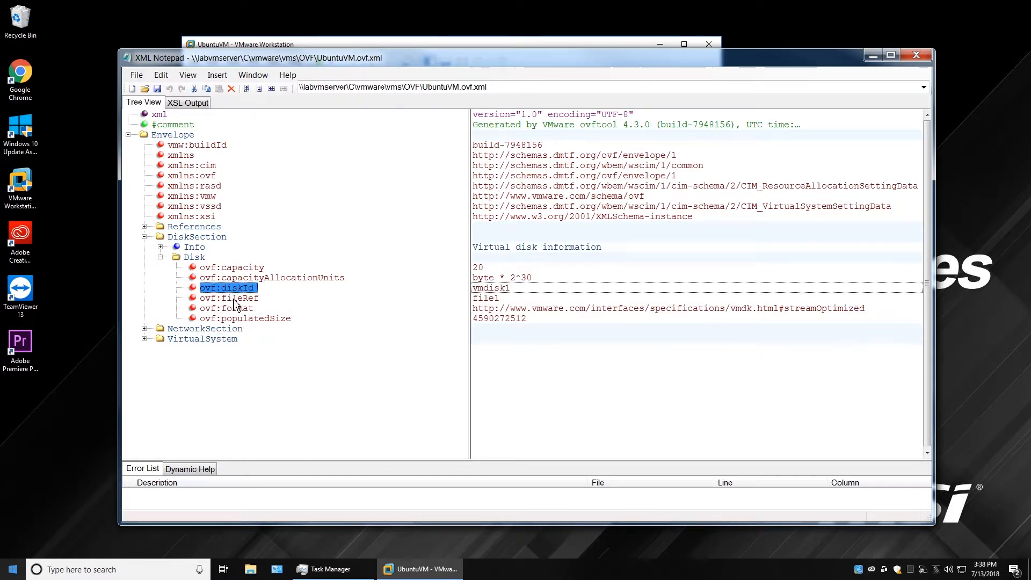
click(234, 300)
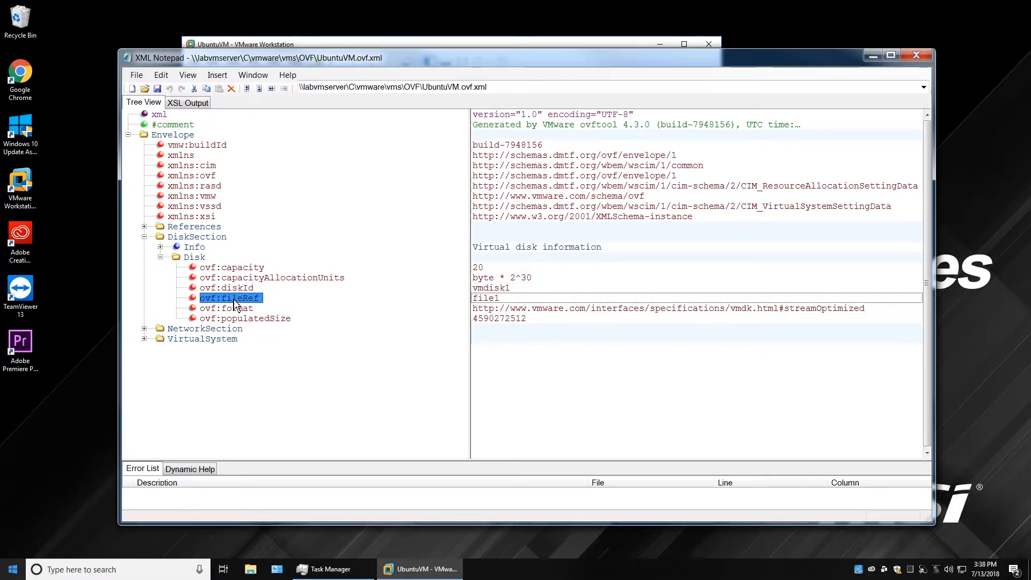
click(492, 299)
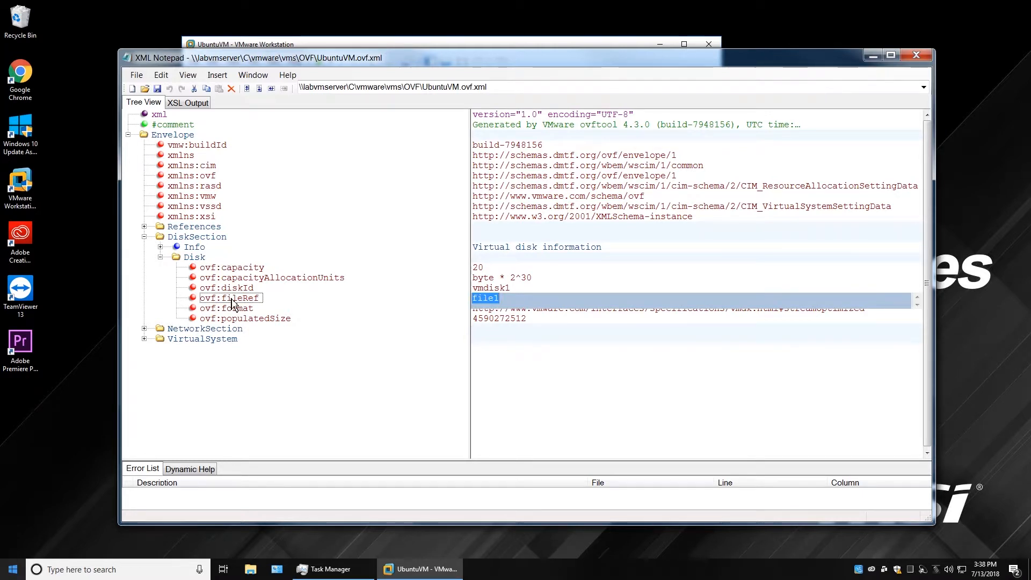
click(145, 227)
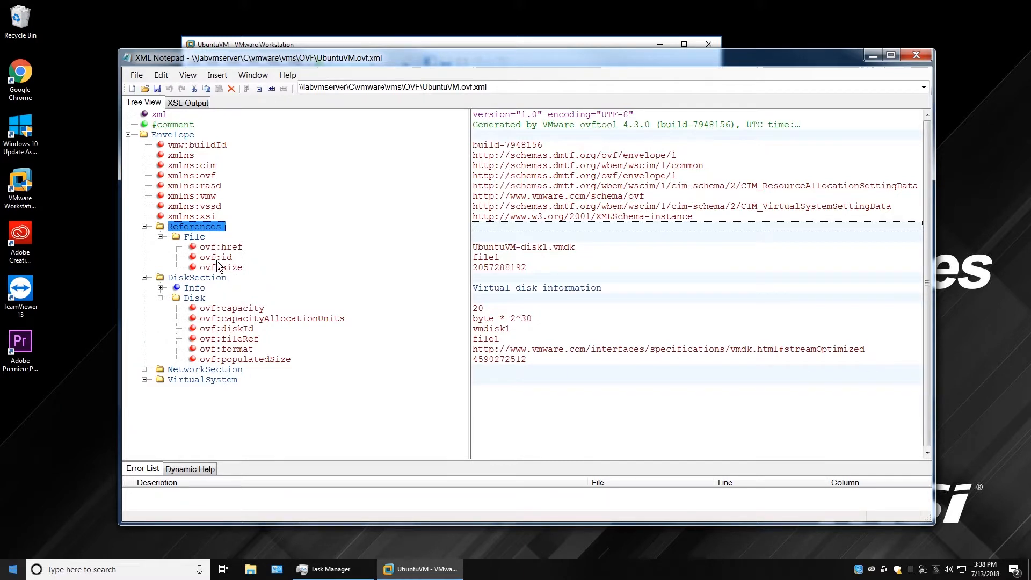
Compare the File entry's id file1 with the Disk's fileRef value.
click(220, 259)
click(506, 259)
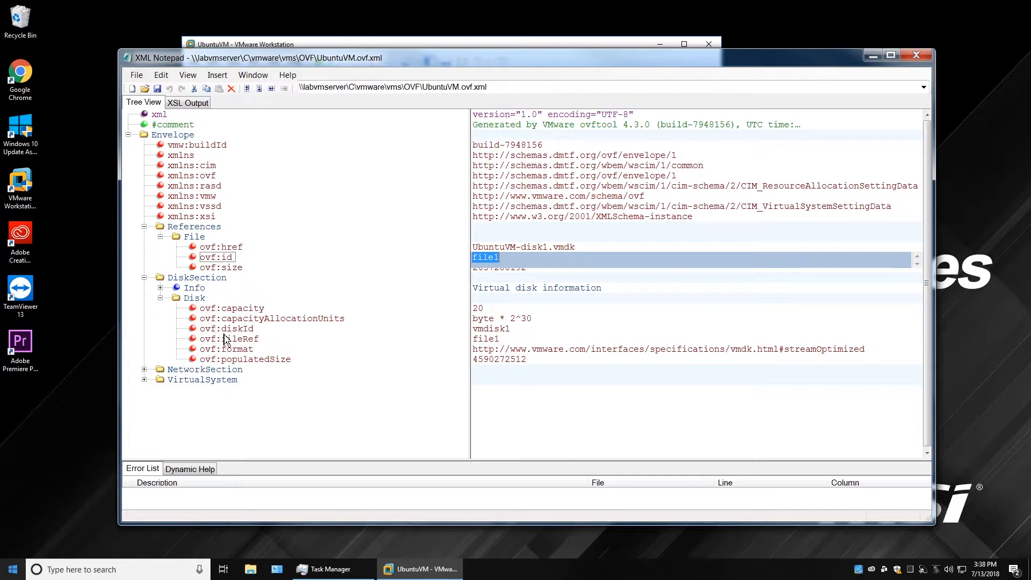
click(496, 340)
click(495, 263)
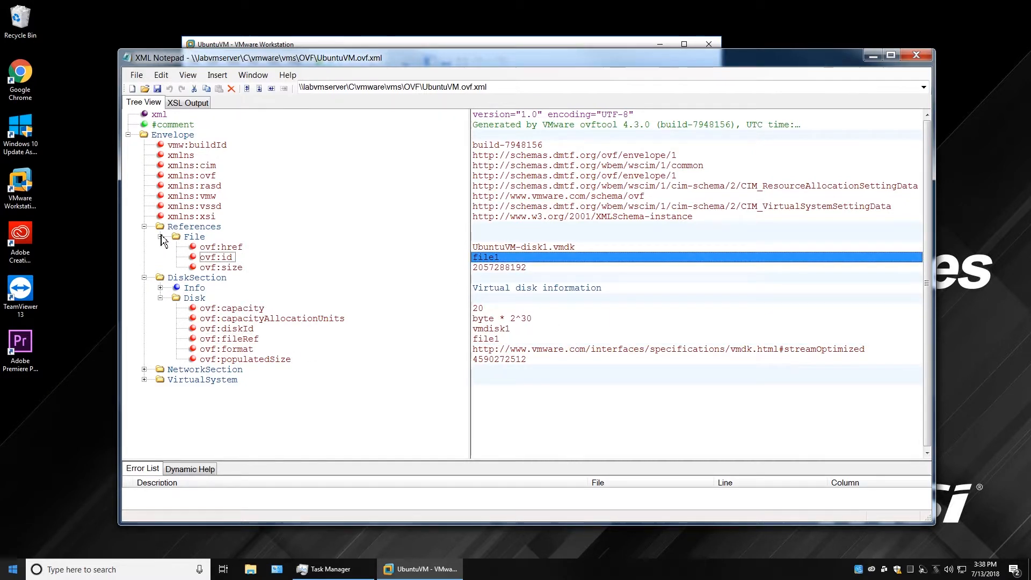
click(144, 227)
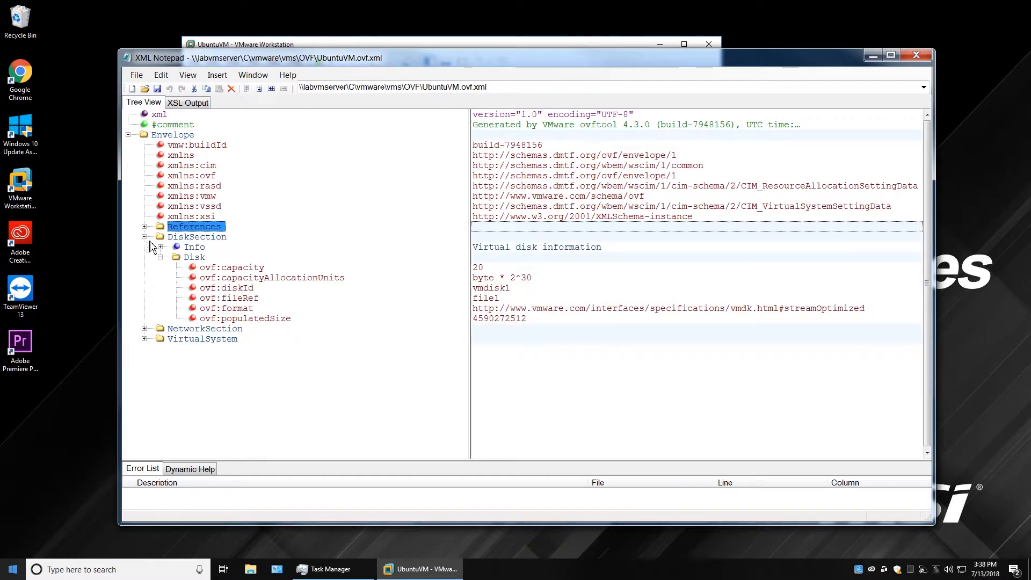
click(240, 312)
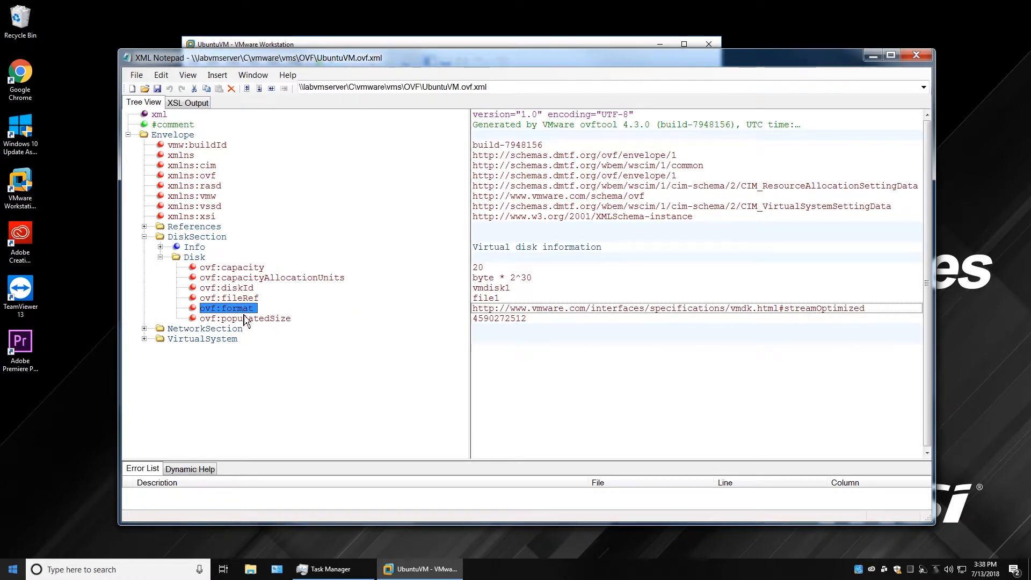
click(267, 321)
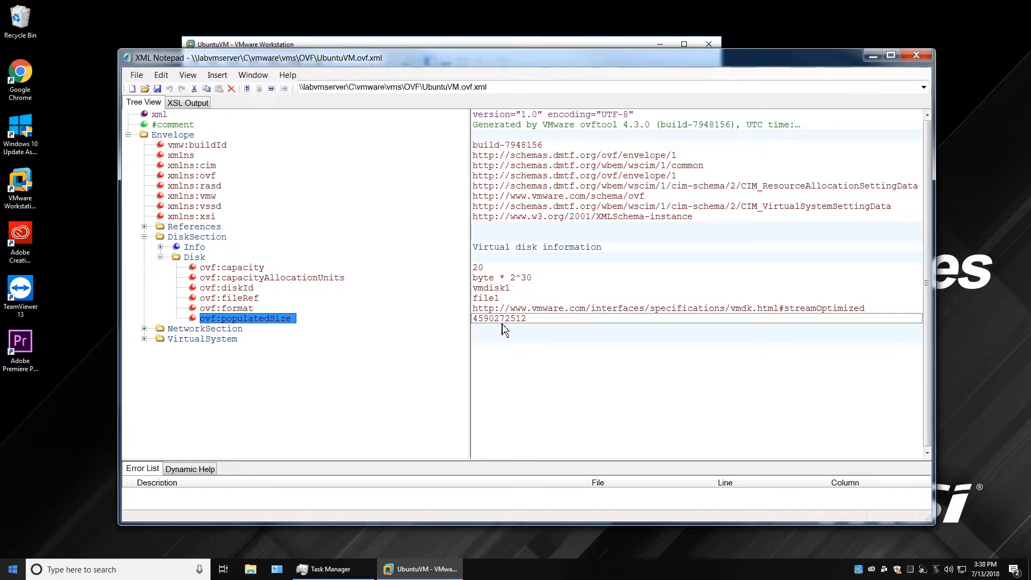
click(144, 329)
Check the network's Info and name value custom, fold NetworkSection away, and expand VirtualSystem.
click(160, 349)
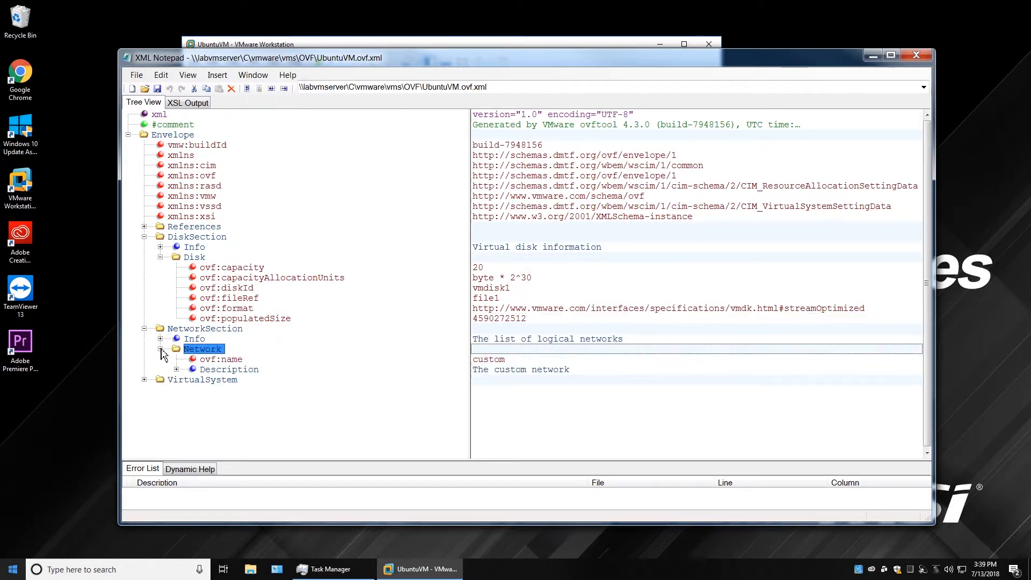
click(192, 338)
click(220, 367)
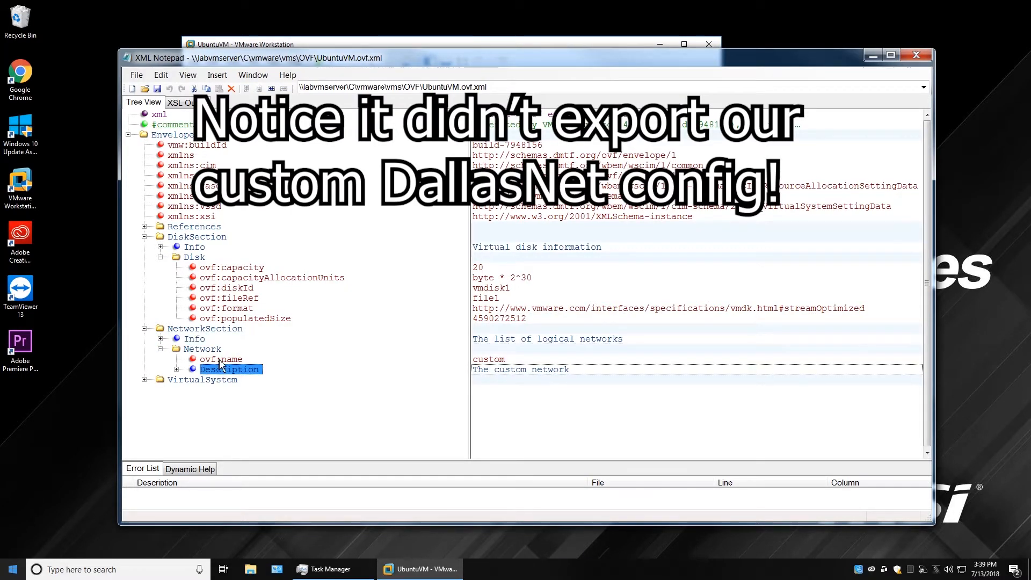
click(176, 370)
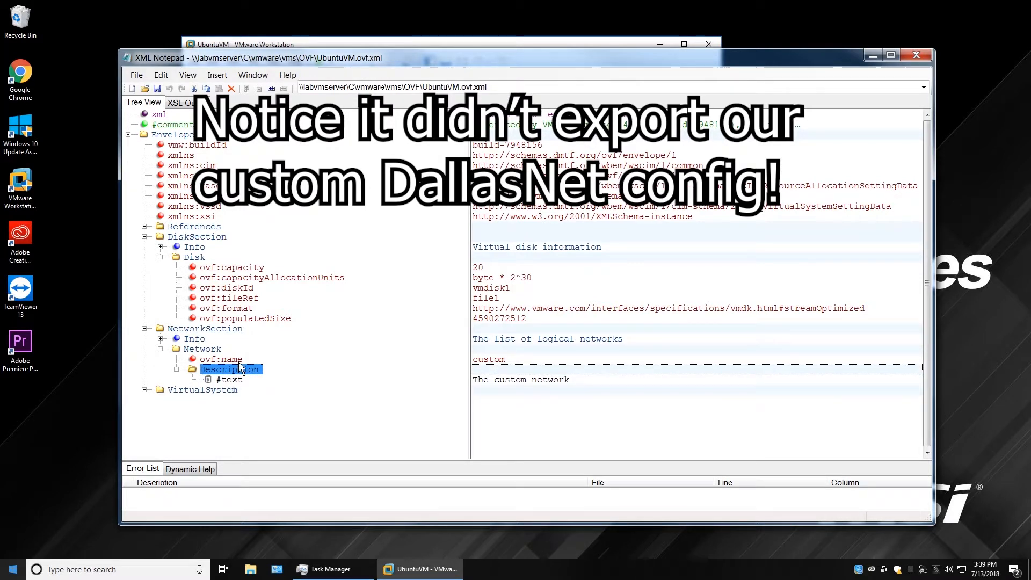
click(499, 359)
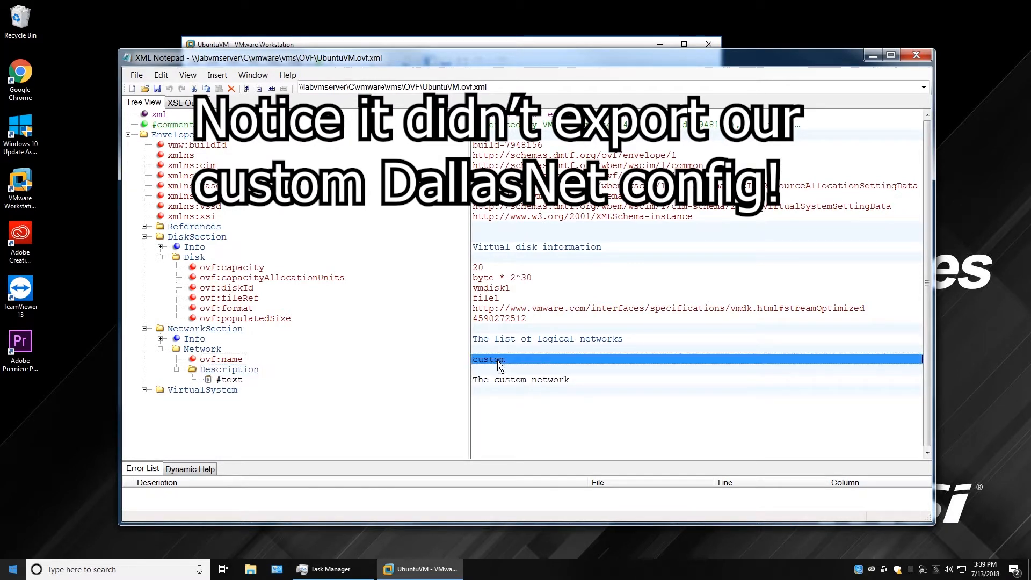
click(177, 370)
click(160, 349)
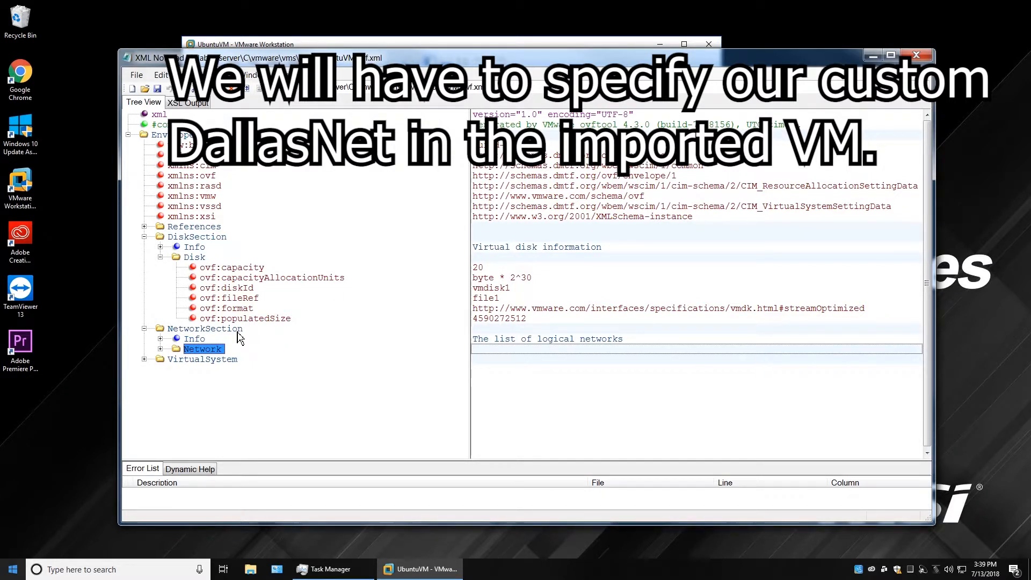
click(144, 328)
click(143, 339)
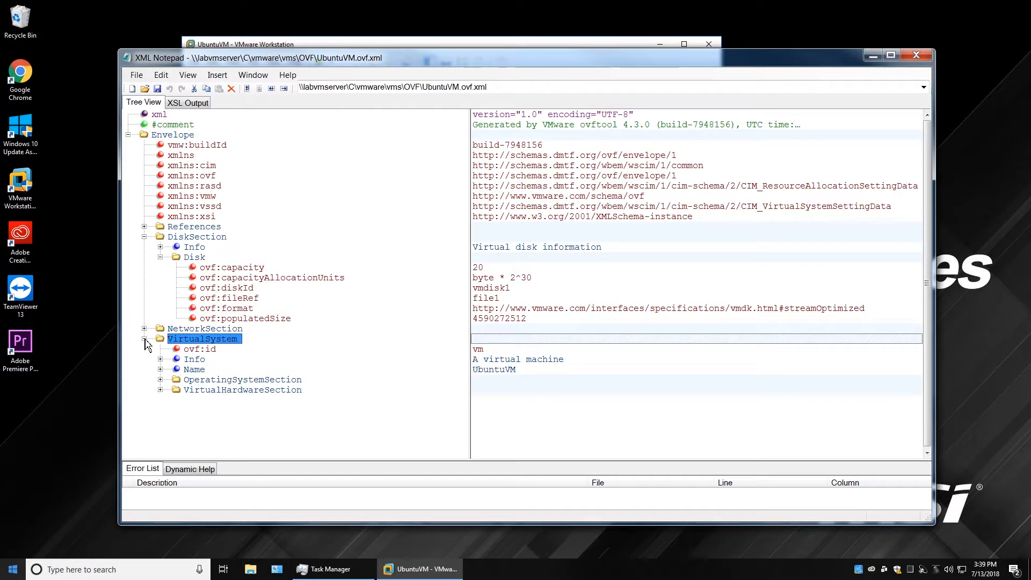
Check VirtualSystem's id 'vm', Info 'A virtual machine' and Name 'UbuntuVM'.
click(213, 350)
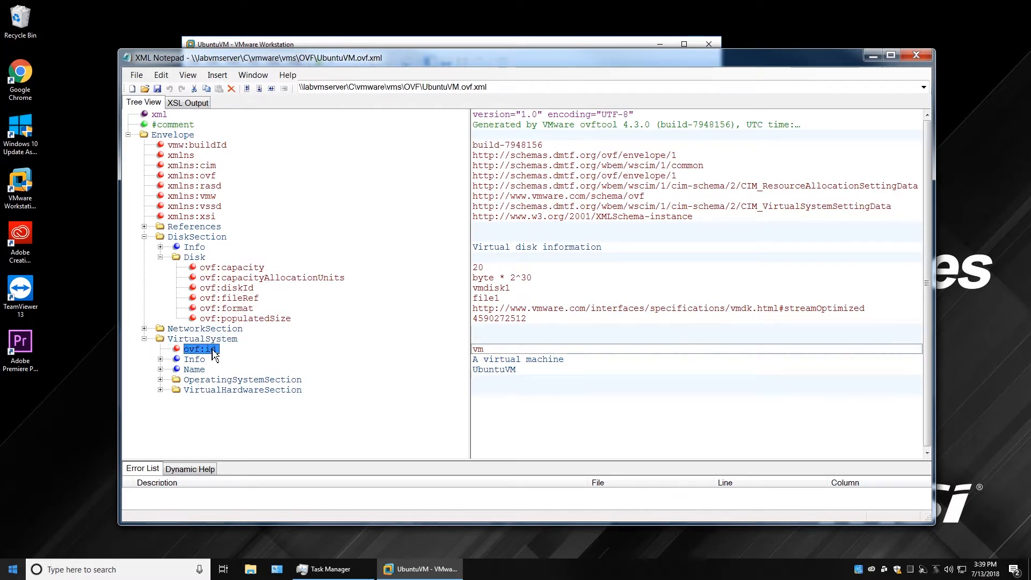
click(490, 360)
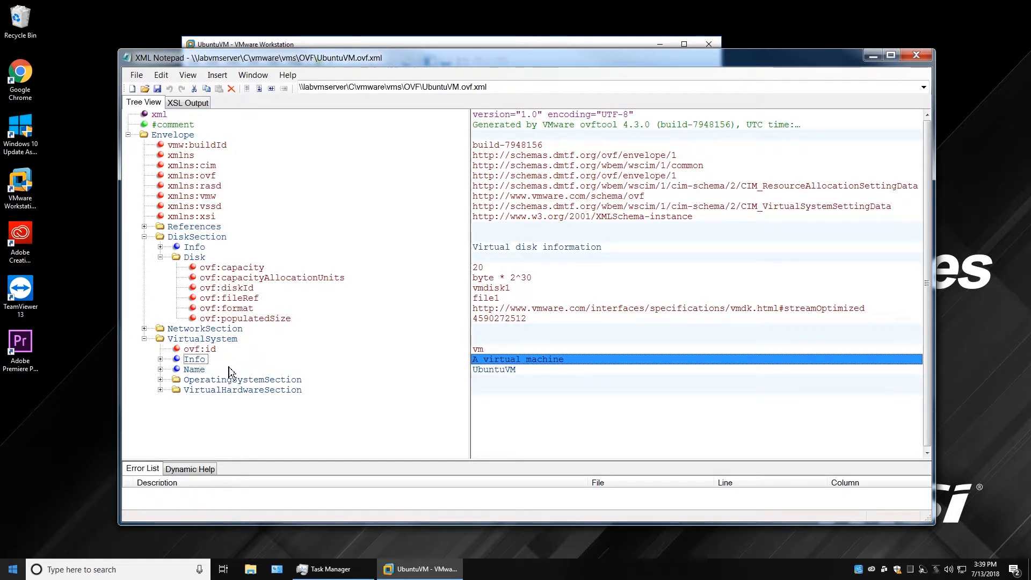
click(196, 370)
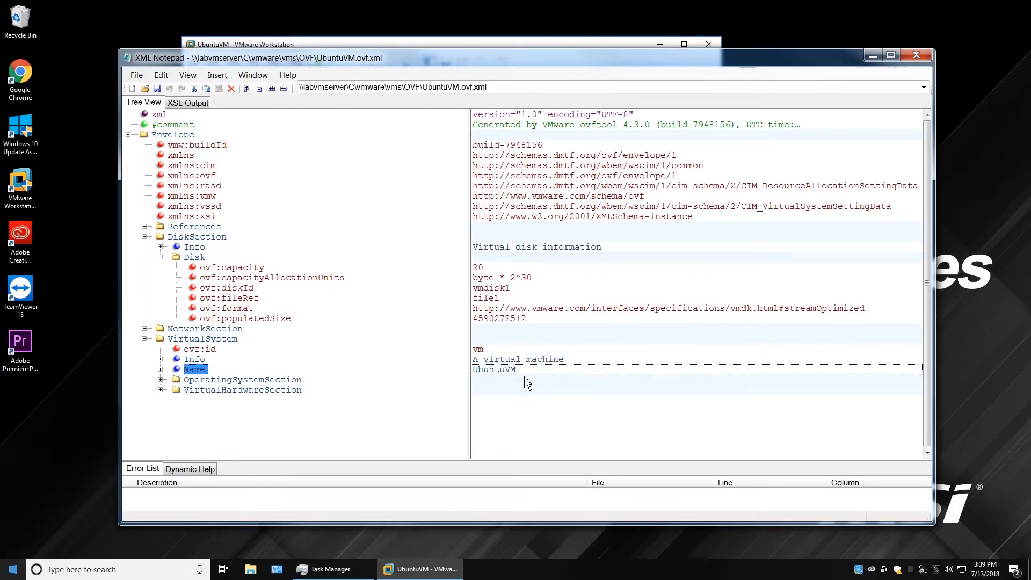
Expand OperatingSystemSection to review osType ubuntu64Guest and its Info text, then collapse it.
click(161, 379)
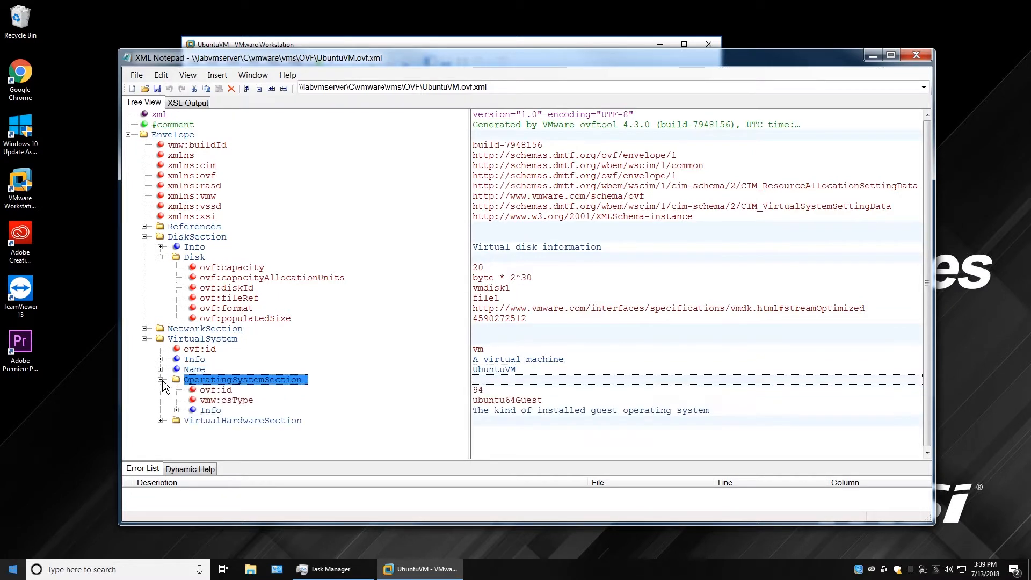
click(526, 411)
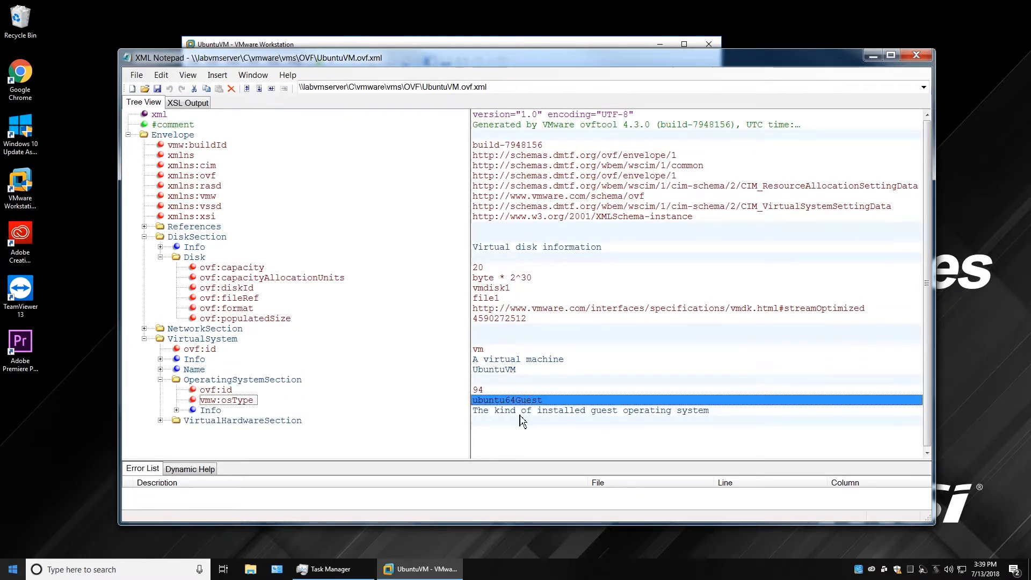
click(250, 401)
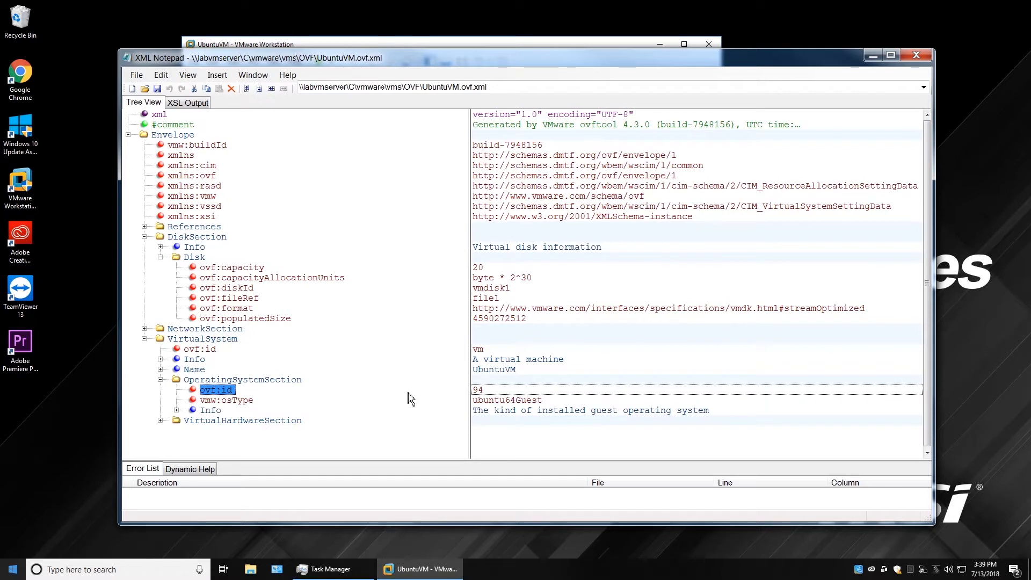
click(503, 412)
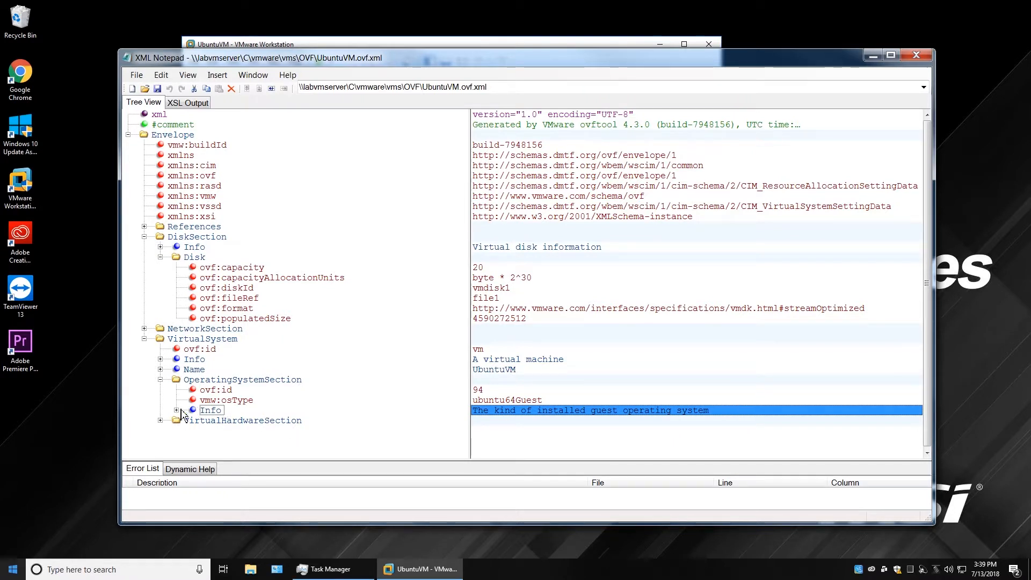
click(160, 380)
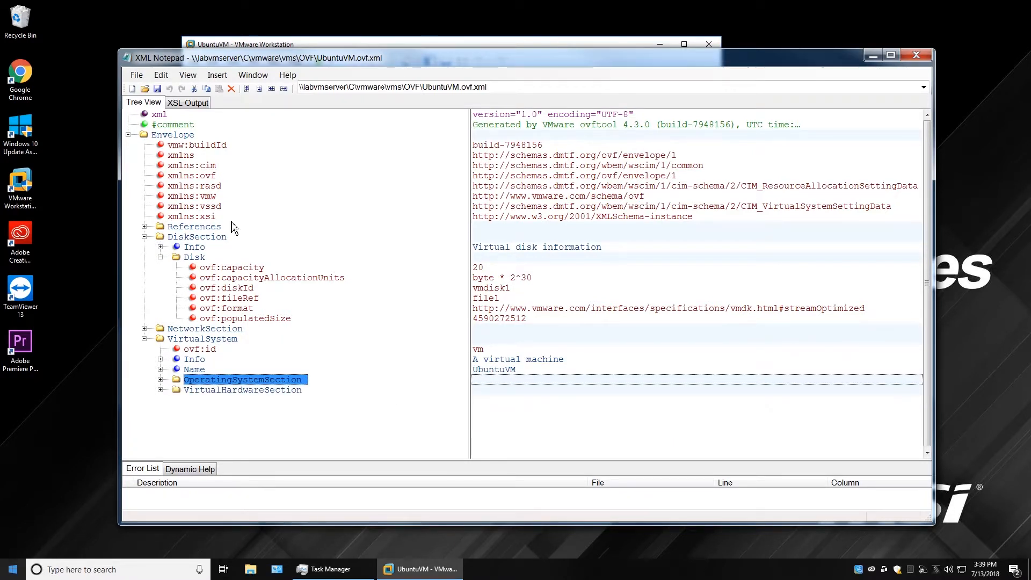
Recheck the generated-by comment and Name, then reopen OperatingSystemSection showing osType ubuntu64Guest and Info.
click(578, 127)
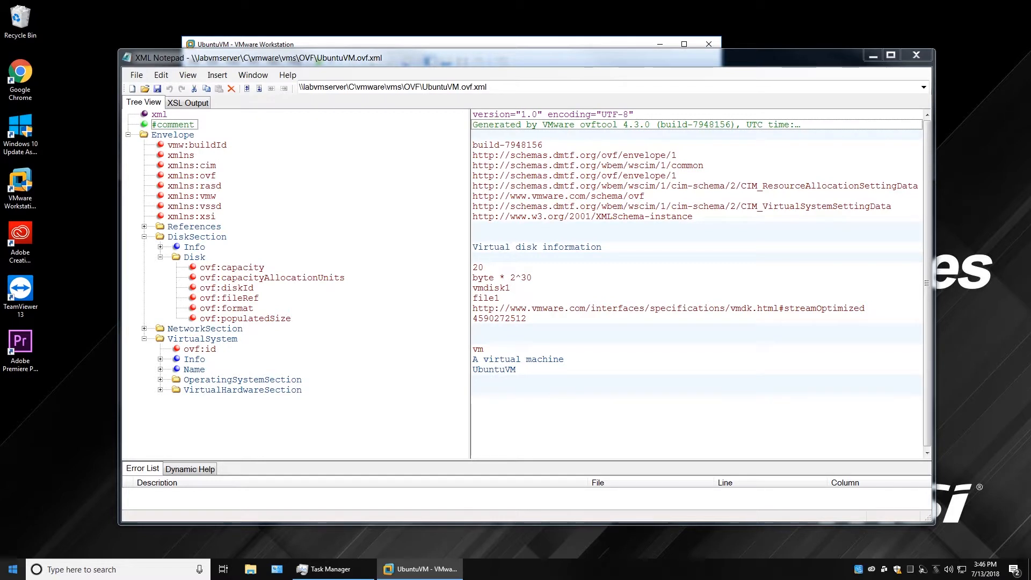
click(183, 370)
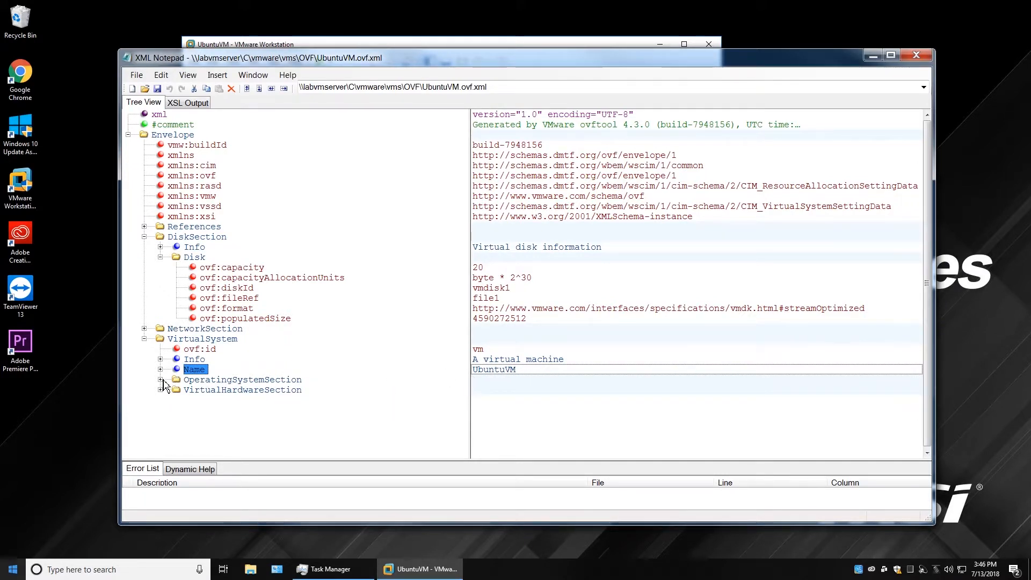
click(163, 381)
click(504, 403)
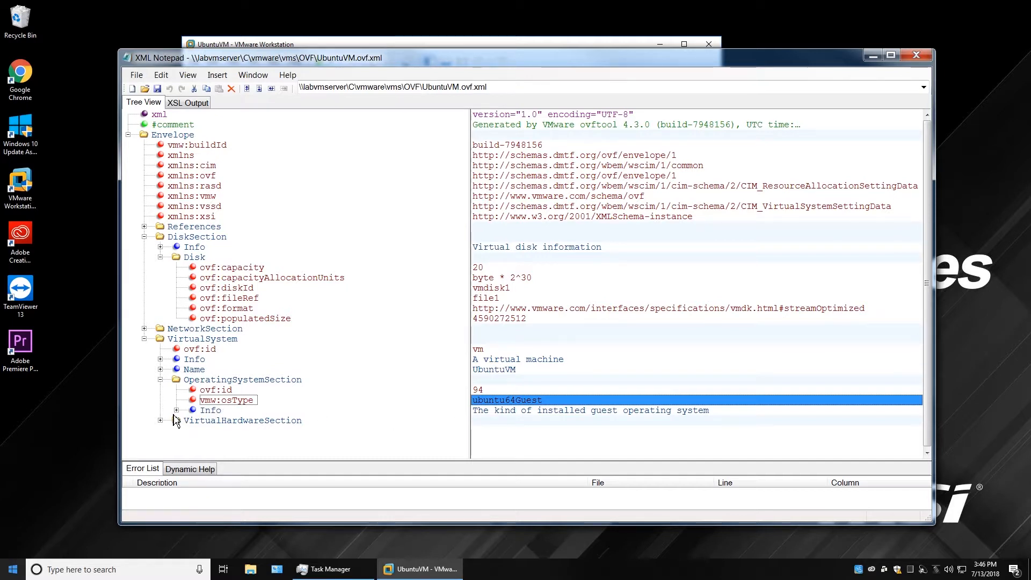
click(547, 411)
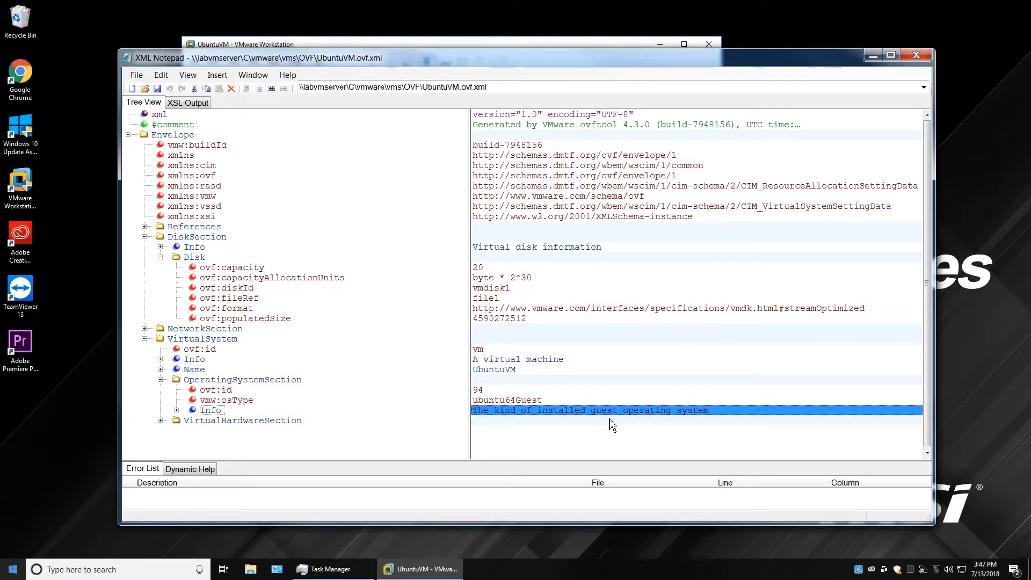
Expand VirtualHardwareSection and review System: InstanceID 0, identifier UbuntuVM, type vmx-14.
click(161, 421)
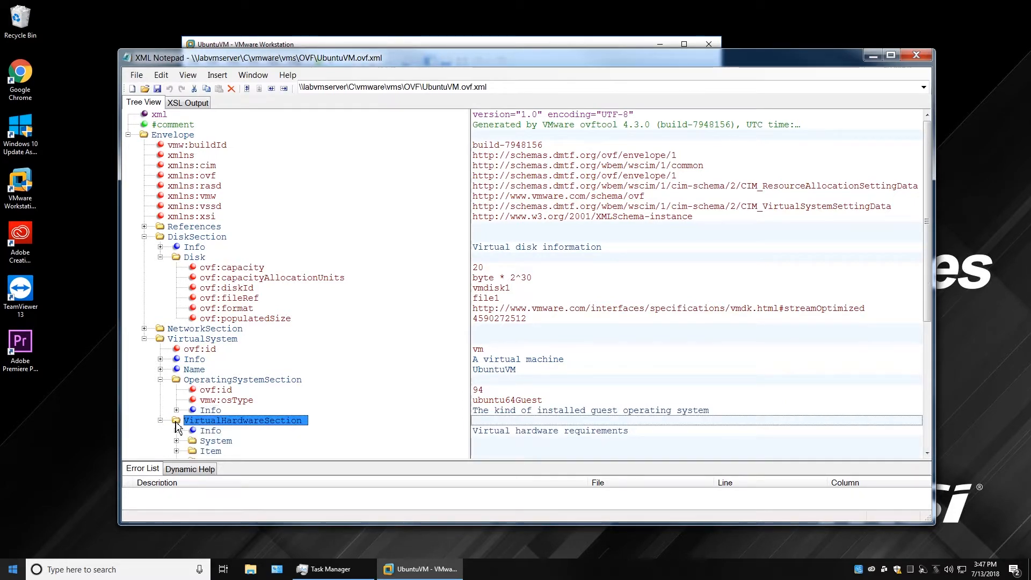
drag(930, 294, 926, 419)
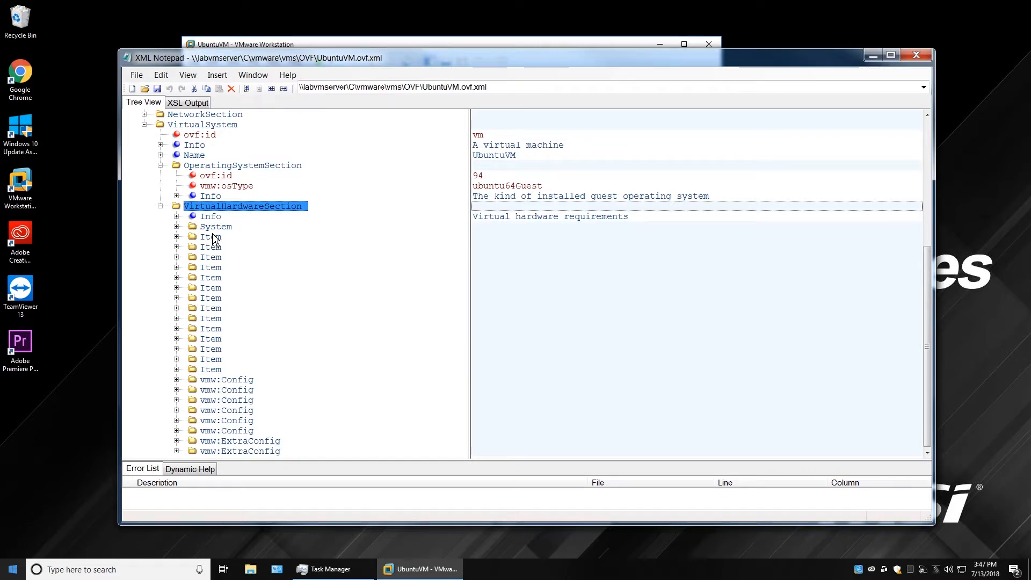
click(177, 226)
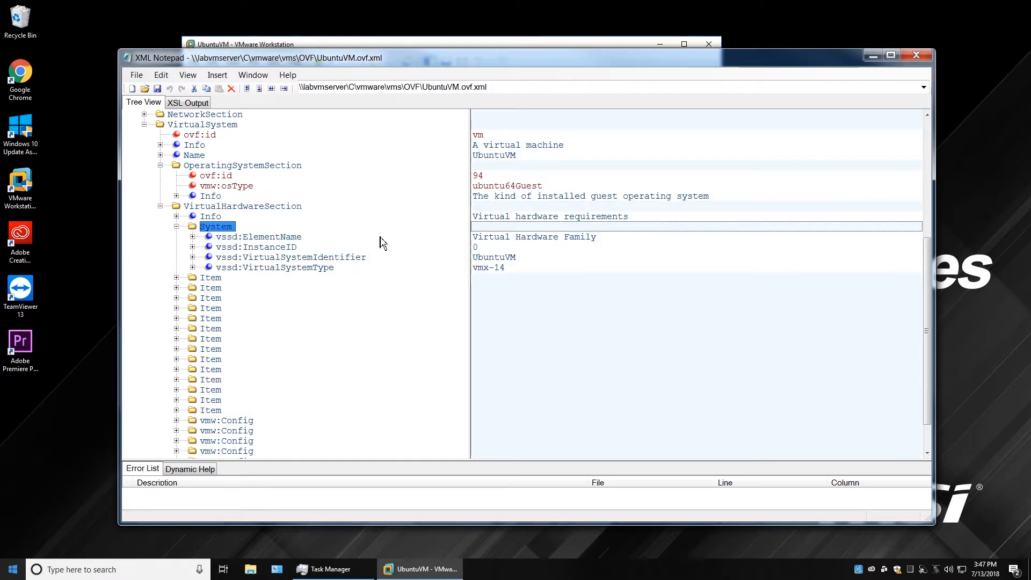
click(276, 248)
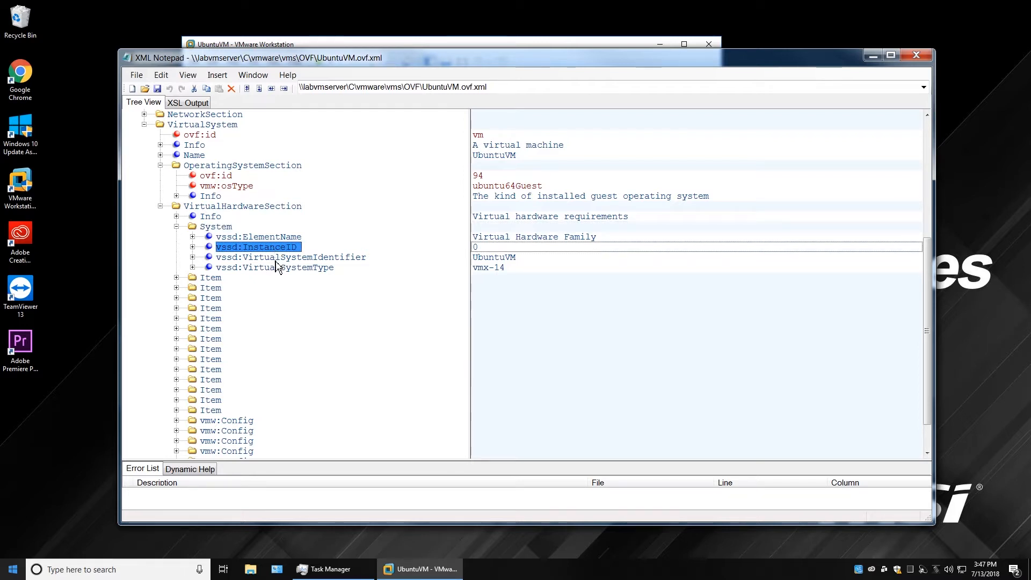
click(276, 259)
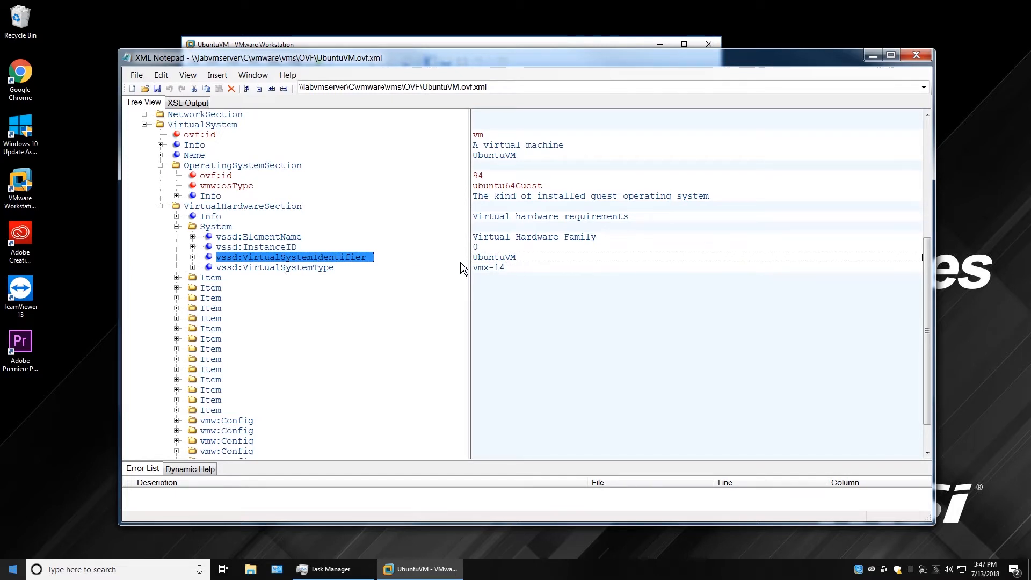
click(279, 268)
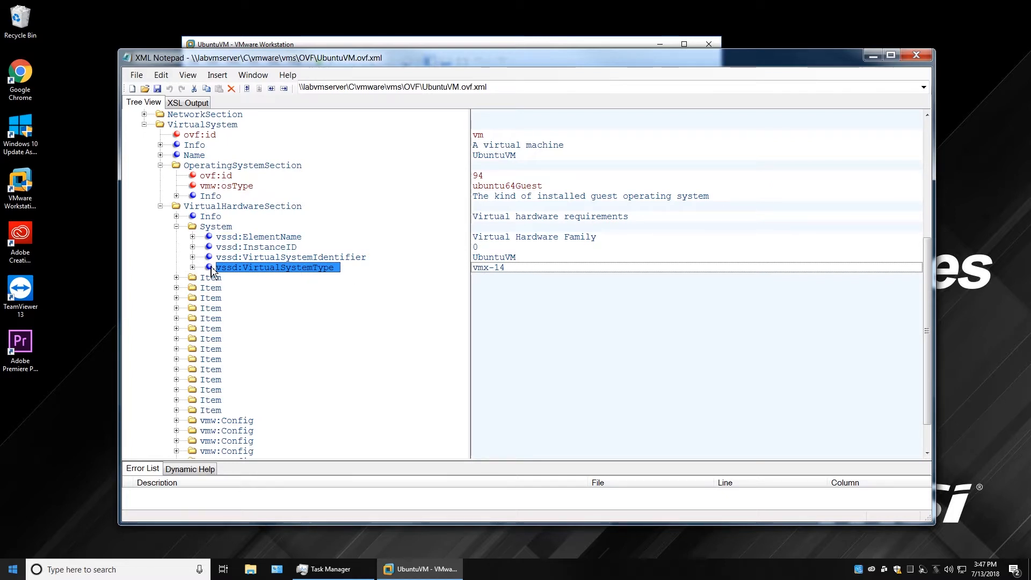
click(177, 226)
Inspect the CPU Item's AllocationUnits hertz * 10^6, ElementName '2 virtual CPU(s)' and Description.
click(177, 237)
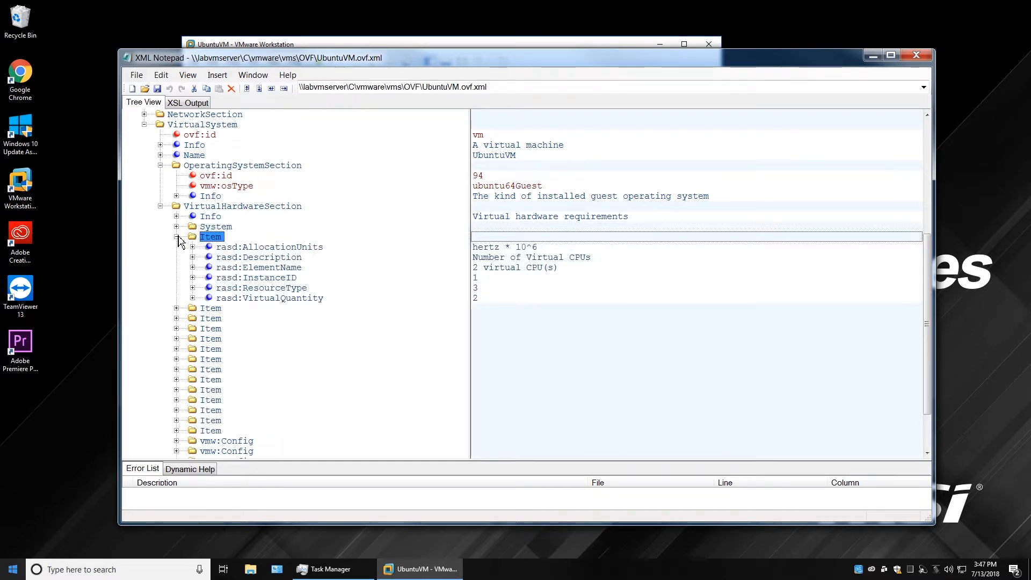
click(289, 250)
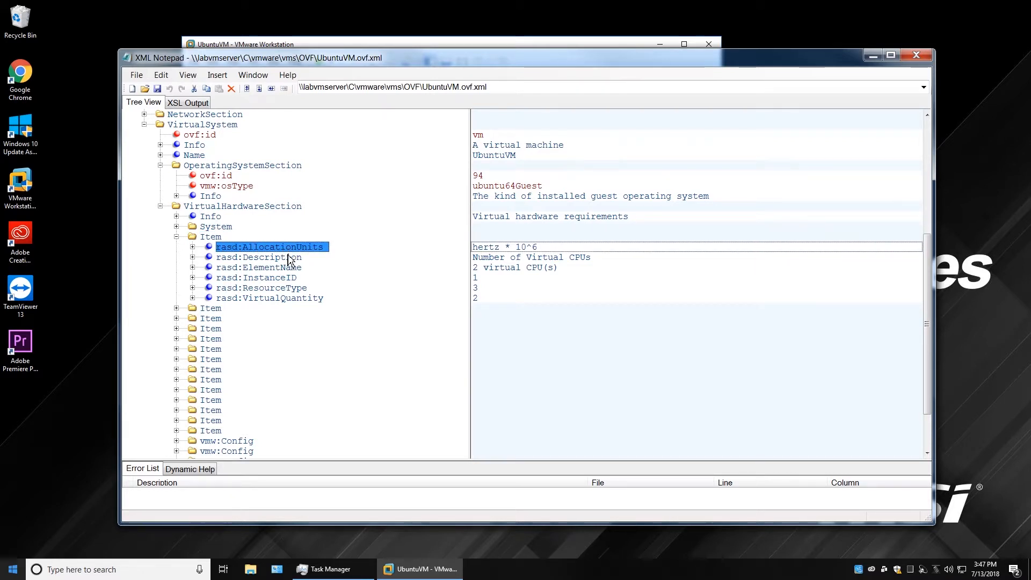
click(281, 270)
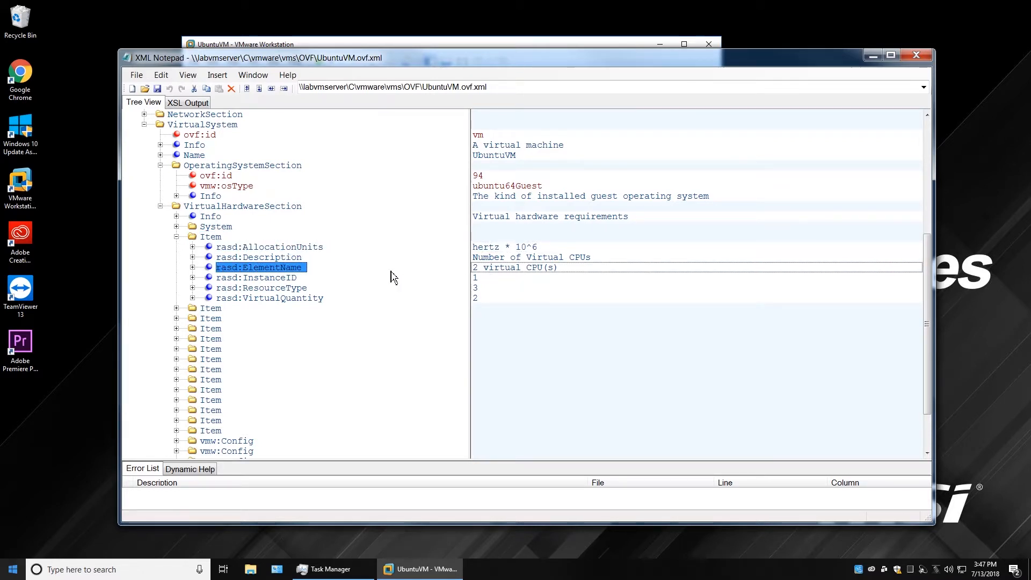
click(273, 258)
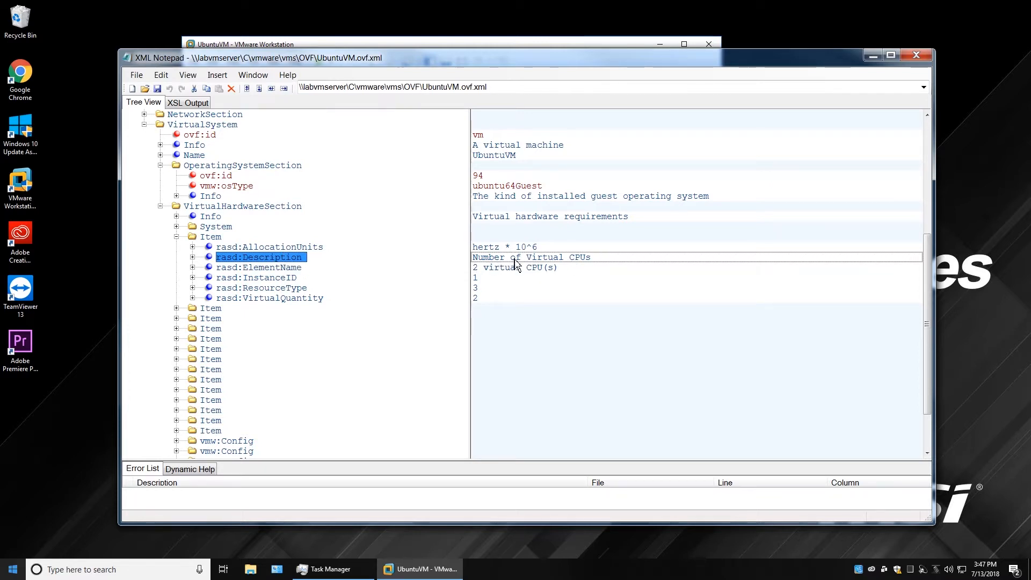
click(217, 237)
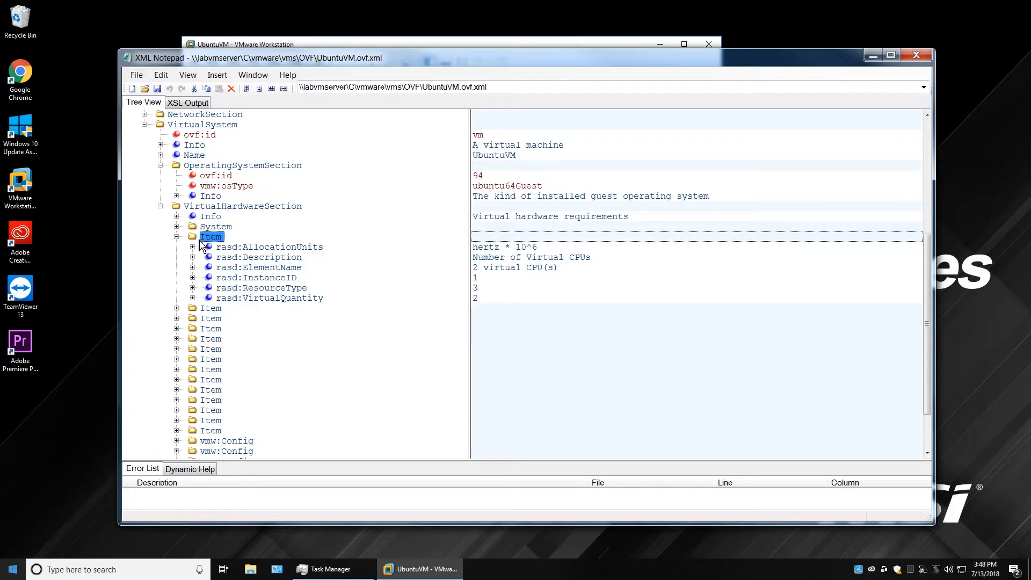
click(178, 237)
Recheck the CPU Item's ResourceType 3, VirtualQuantity 2 and InstanceID 1, then show the memory Item.
click(179, 237)
click(276, 288)
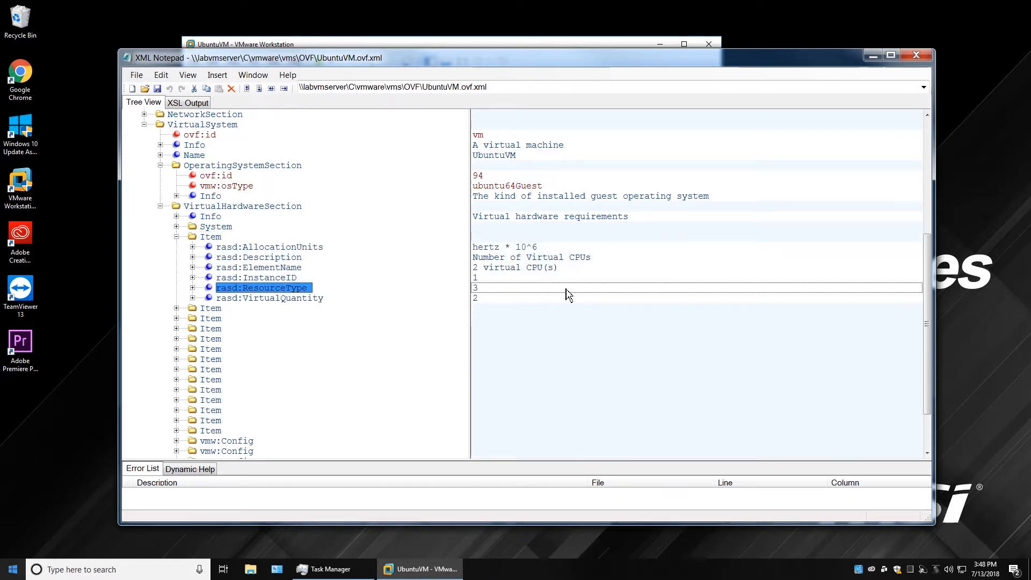
click(298, 302)
click(290, 292)
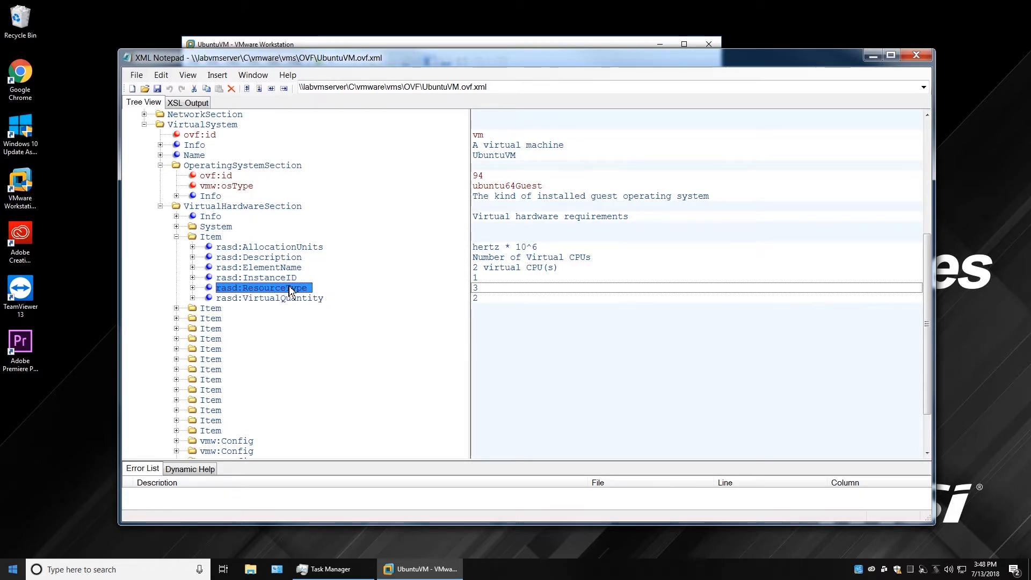
click(504, 292)
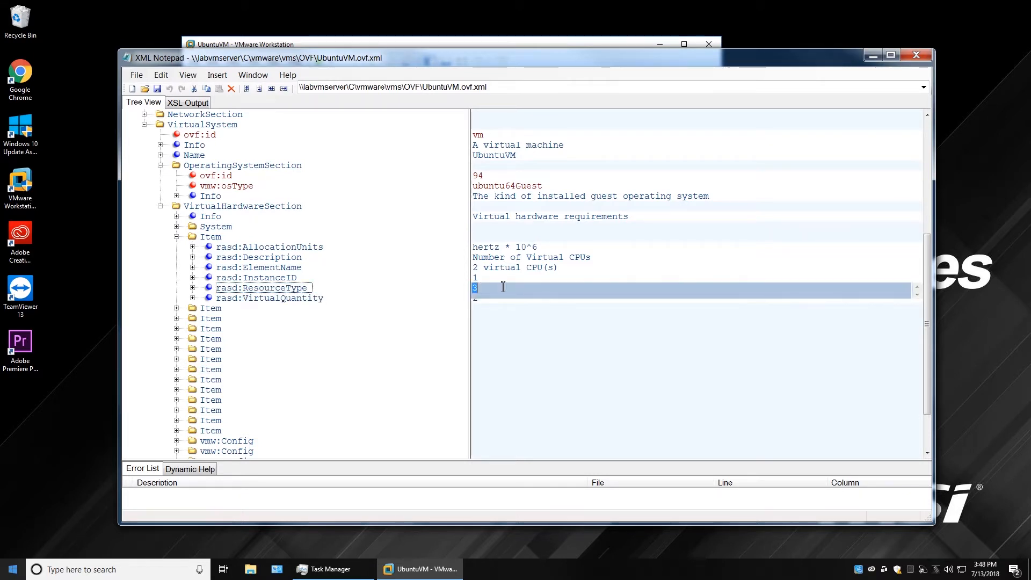
click(317, 299)
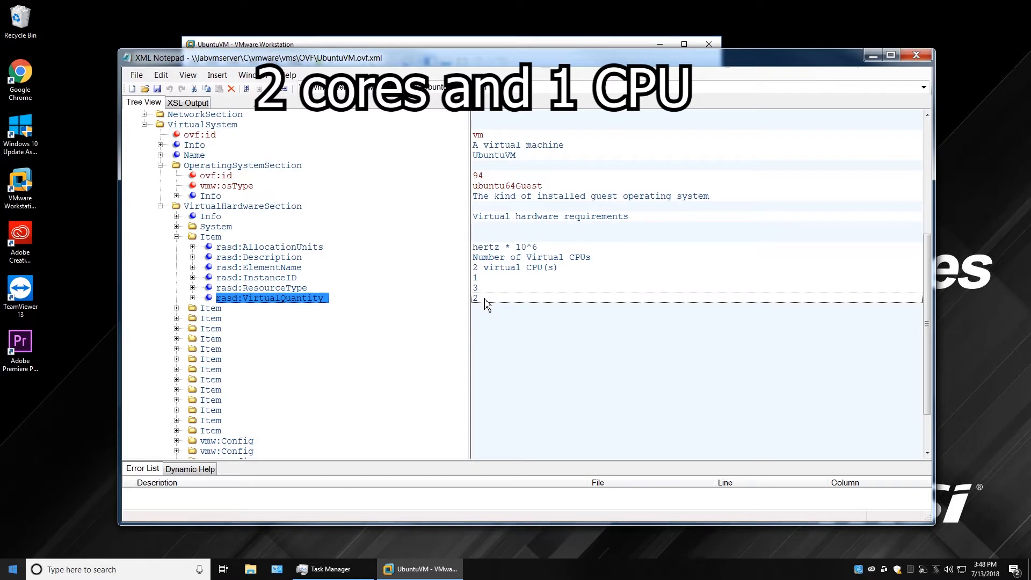
click(279, 279)
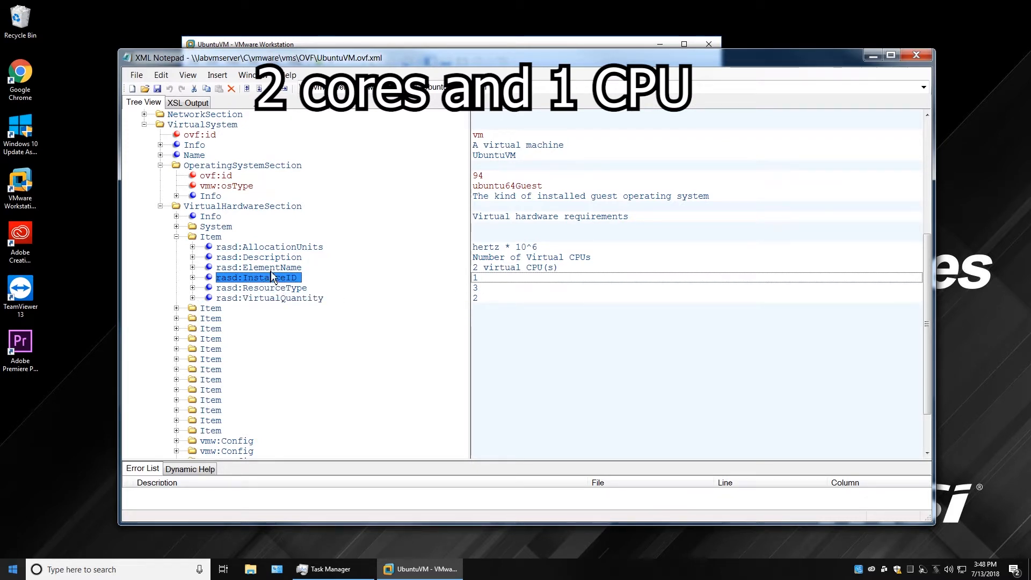
key(Up)
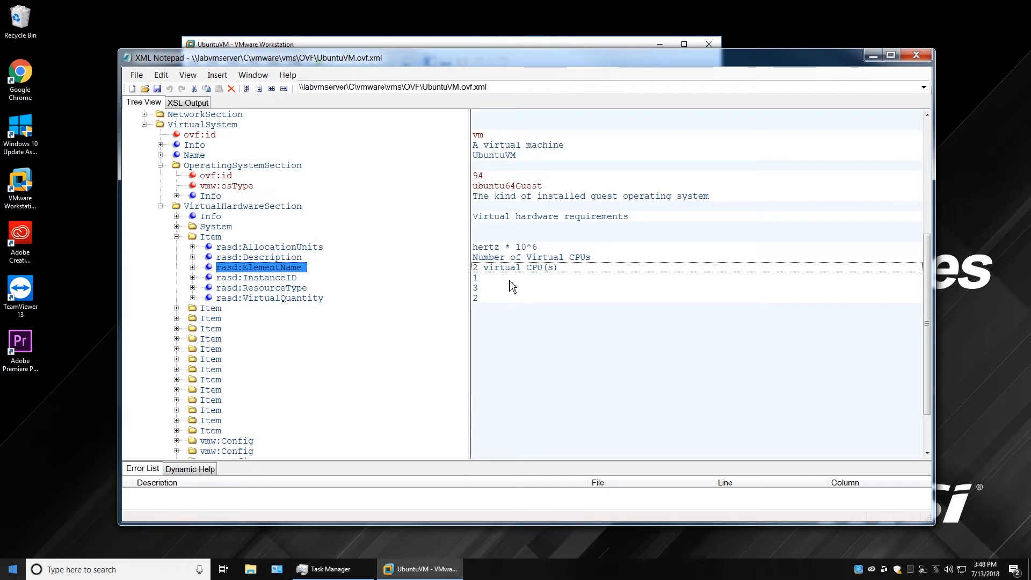
click(176, 237)
click(176, 247)
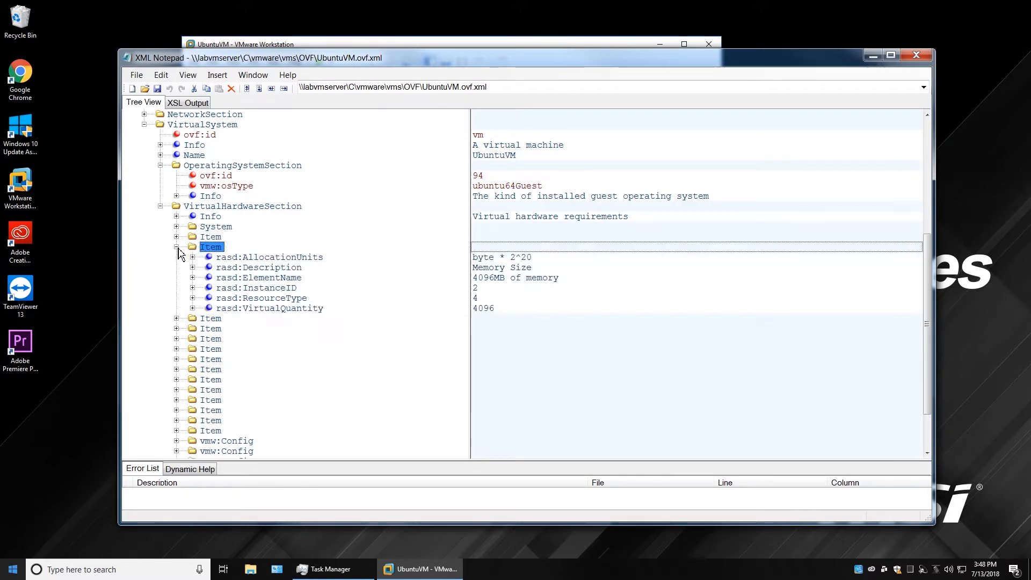
Confirm the 4096MB memory value and expand the SATA and USB (EHCI) controller items.
click(521, 279)
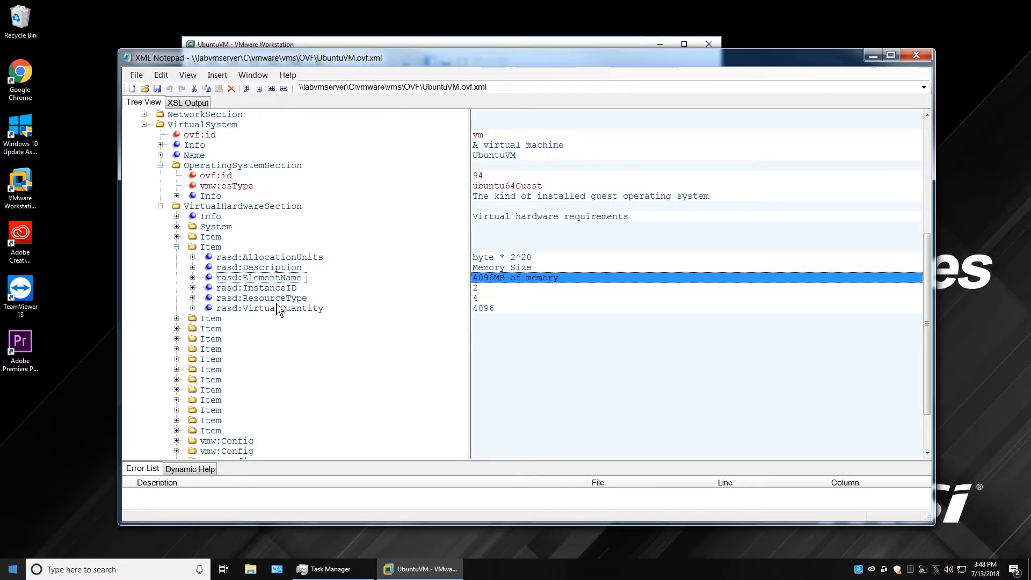
click(177, 319)
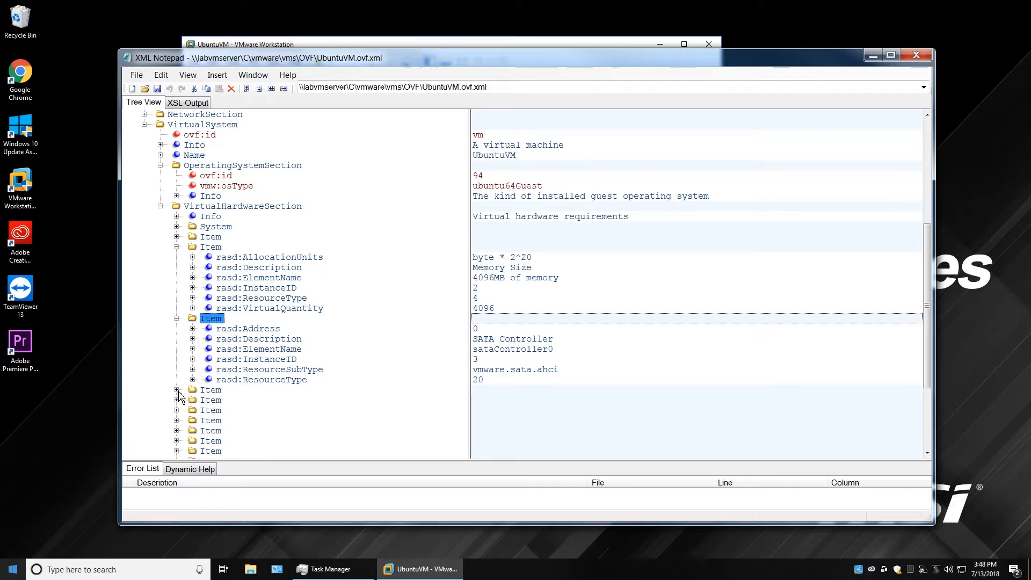
click(177, 390)
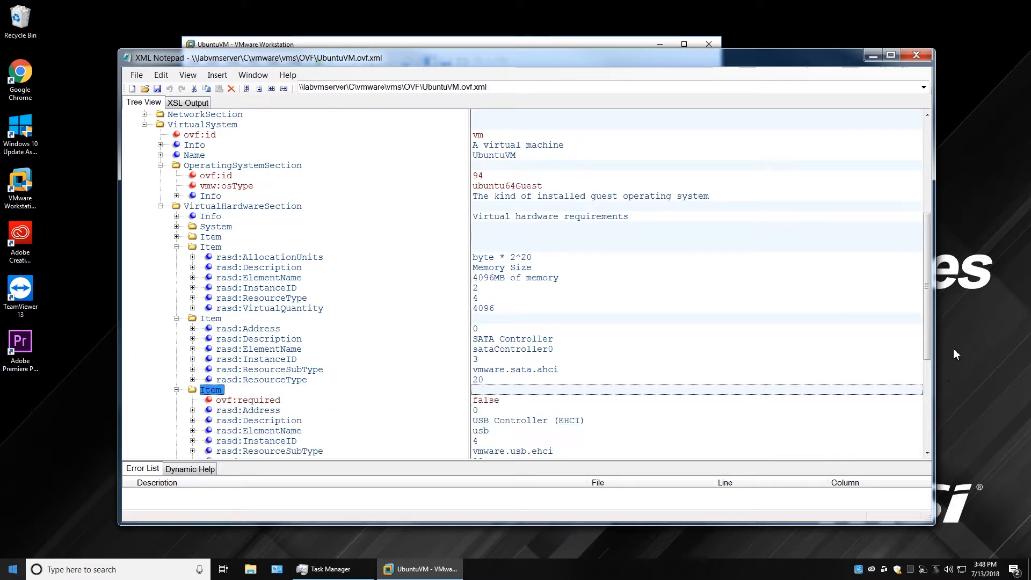
scroll(931, 332, down, 5)
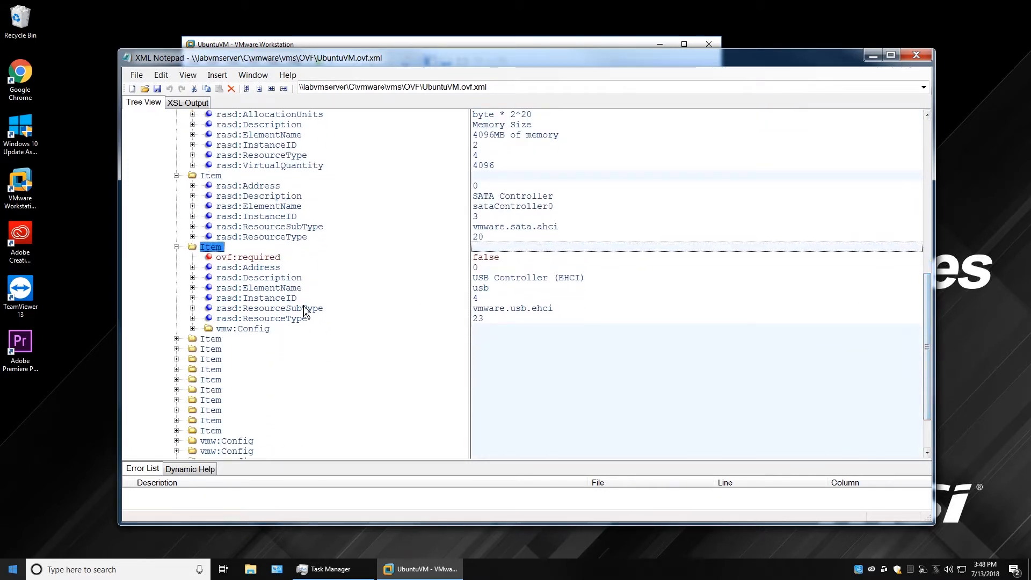
click(514, 196)
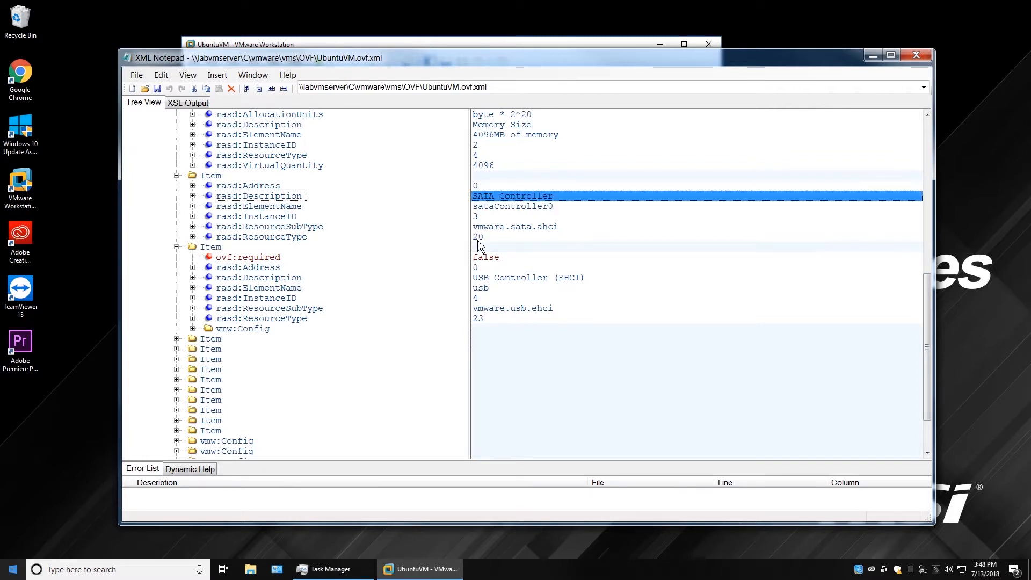
click(617, 279)
Expand the SCSI Controller and Floppy Drive items, briefly checking the serial0 item's name.
click(177, 339)
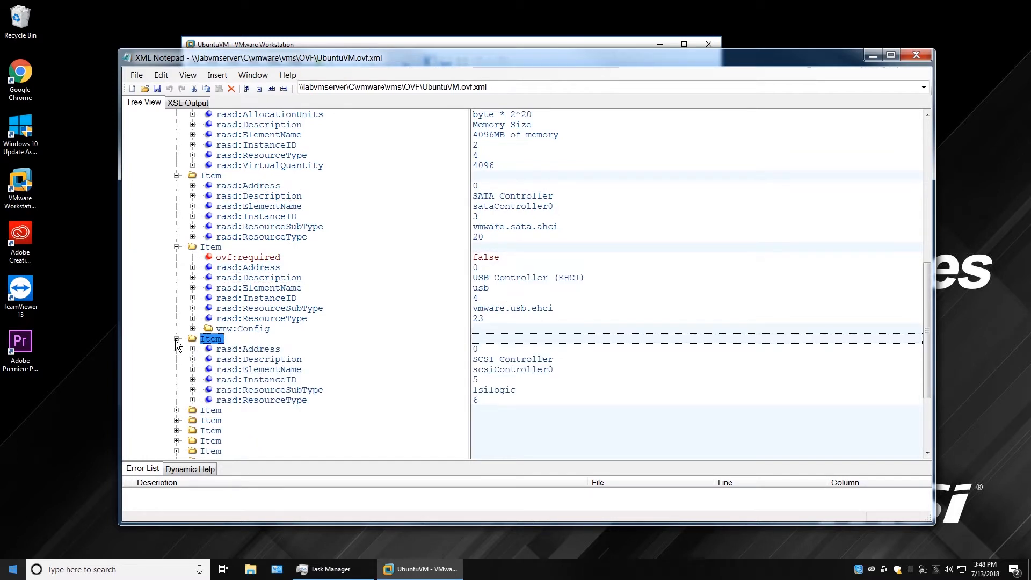
click(519, 361)
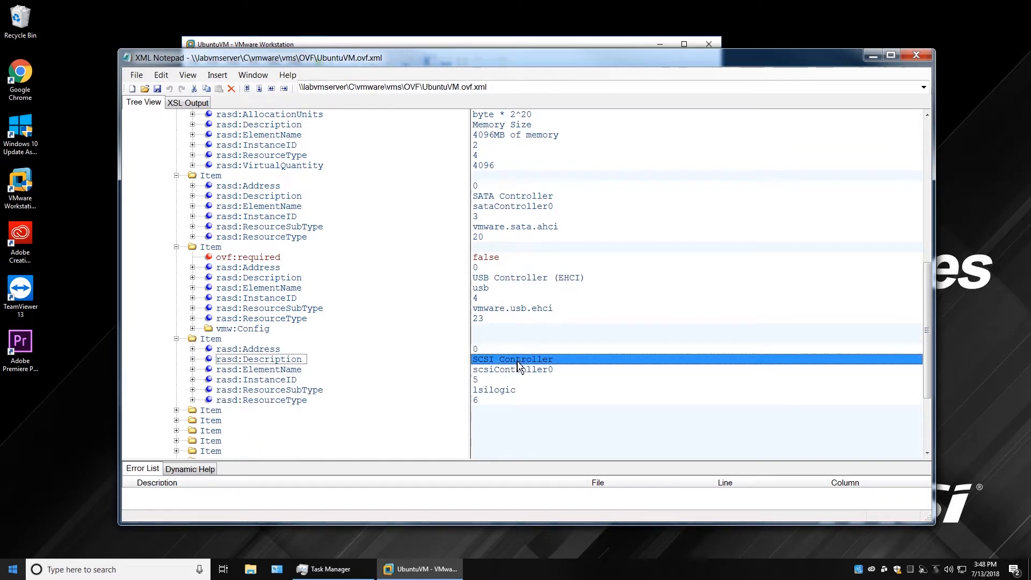
click(177, 411)
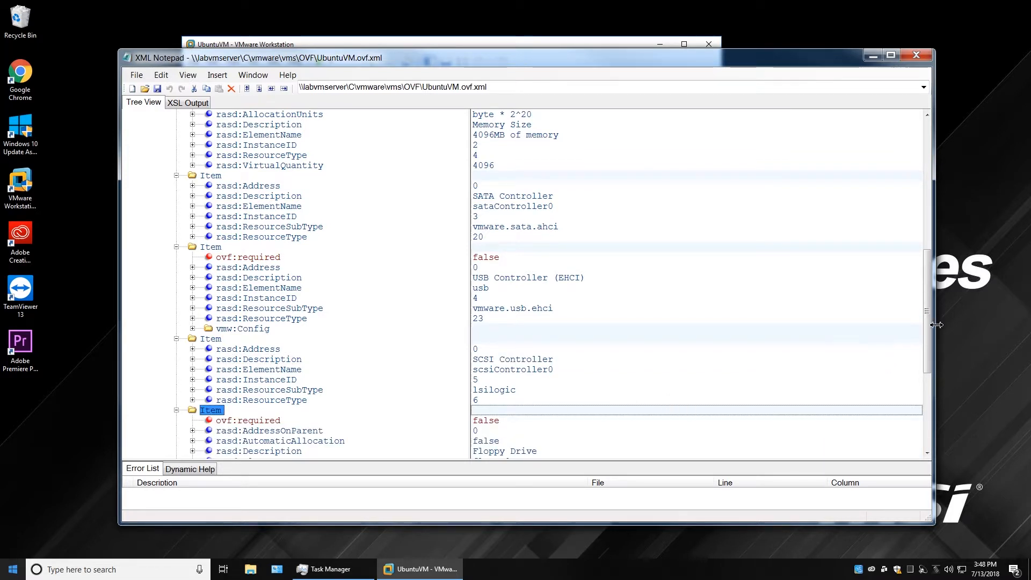
scroll(936, 324, down, 7)
click(176, 298)
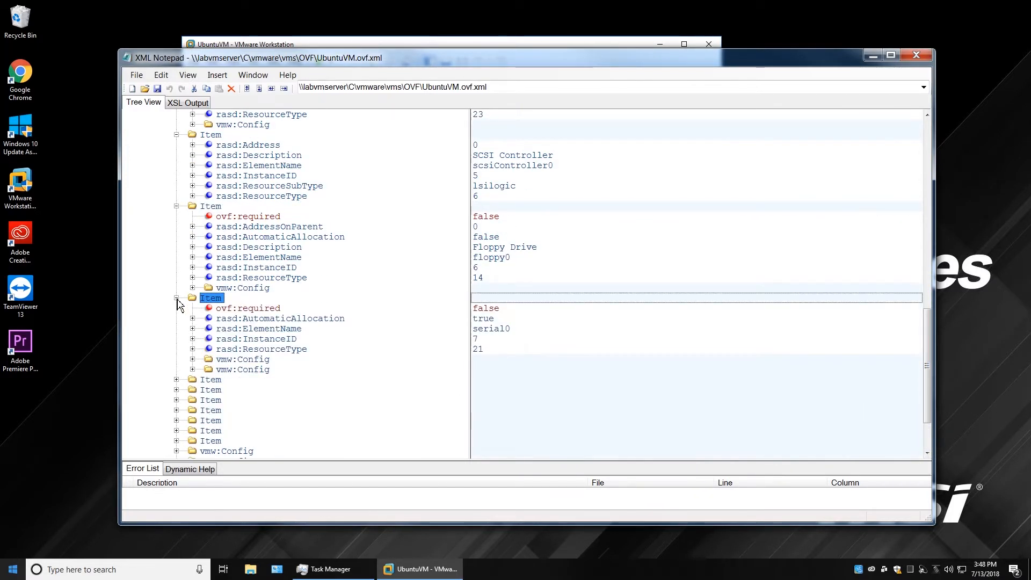
click(249, 329)
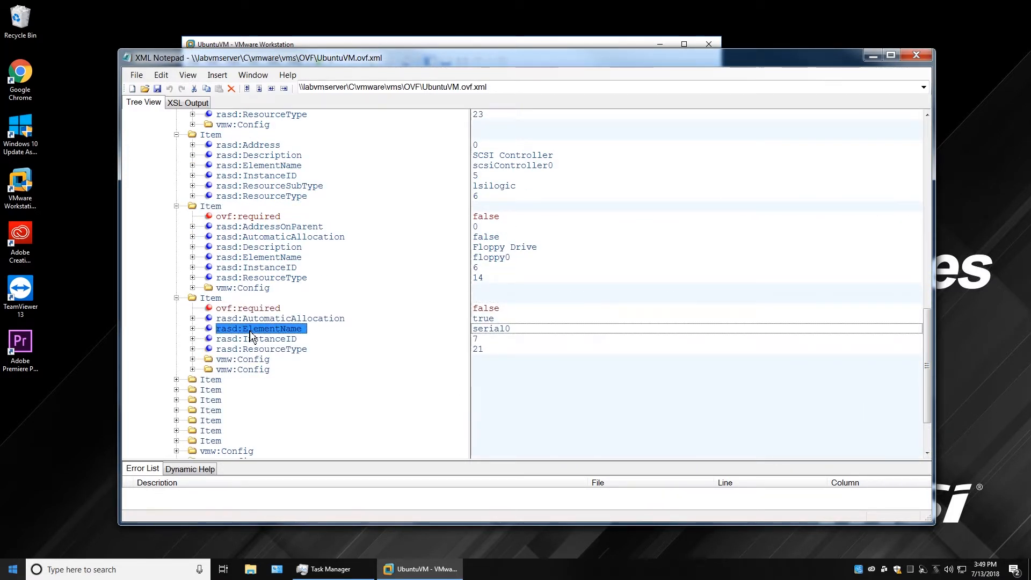
click(177, 299)
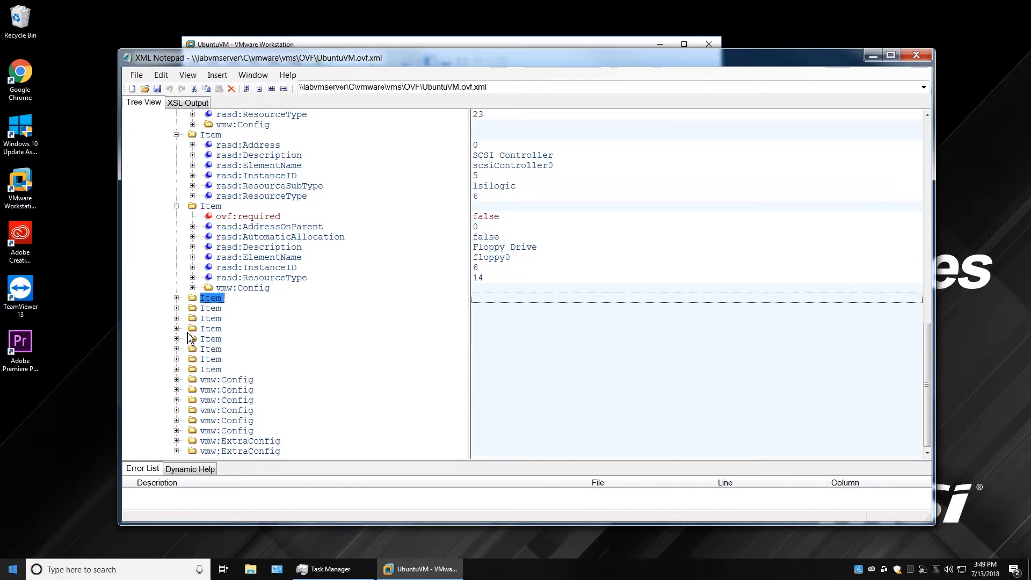
Toggle the sound card, vmw:Config and cdrom1 entries and expand vmw:ExtraConfig.
click(177, 328)
click(177, 329)
click(177, 380)
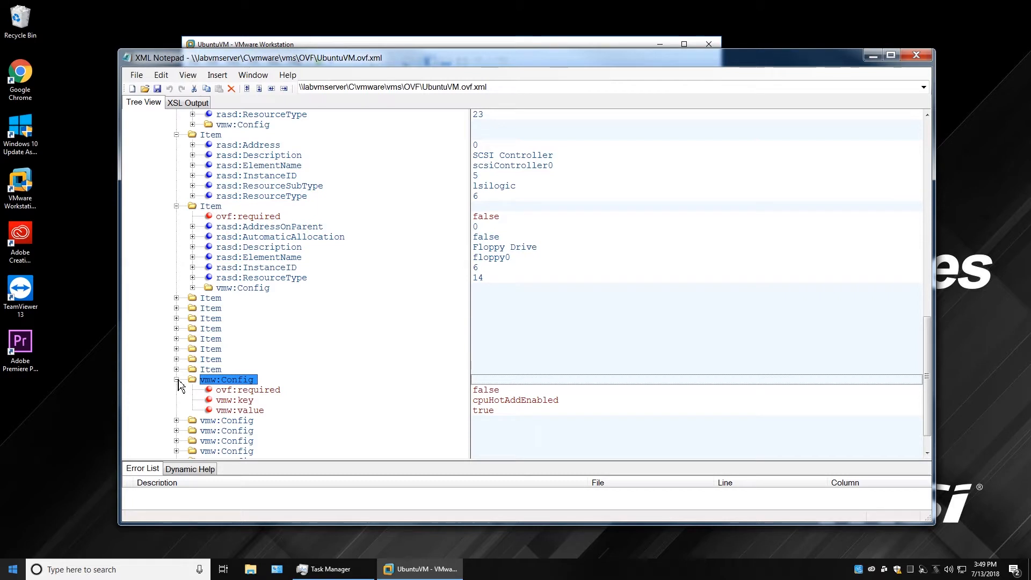
click(176, 380)
click(177, 441)
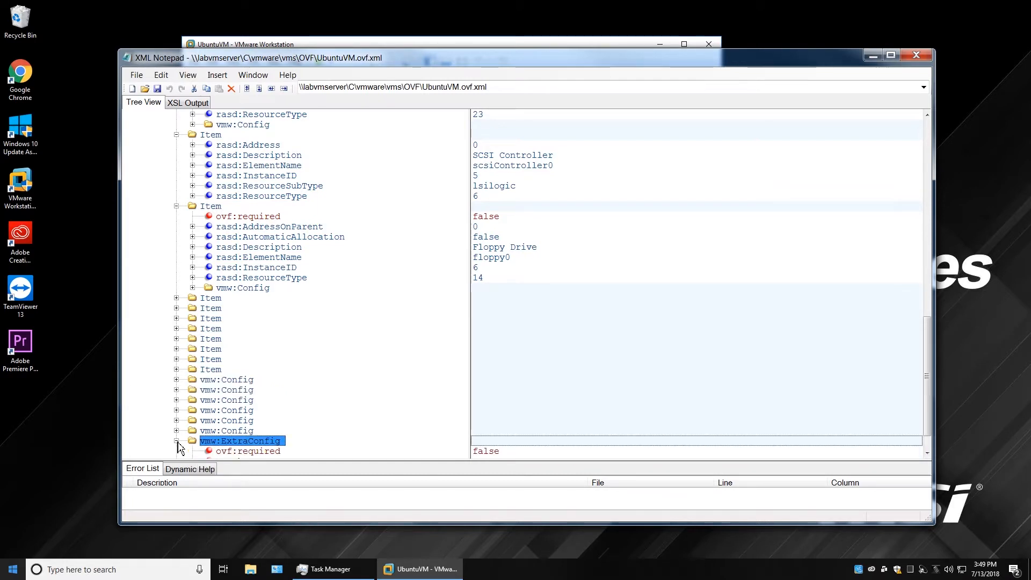
click(176, 370)
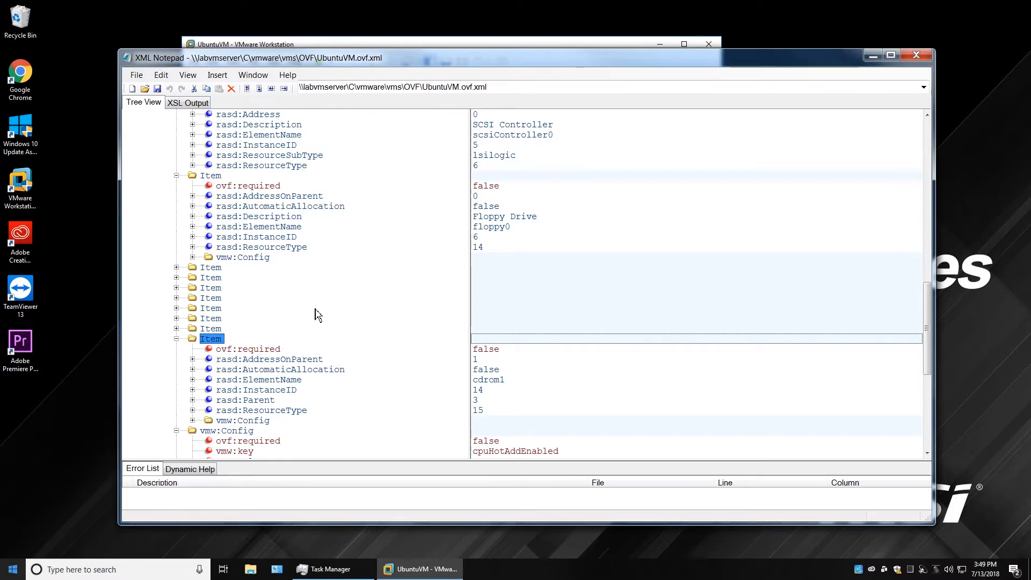
click(176, 338)
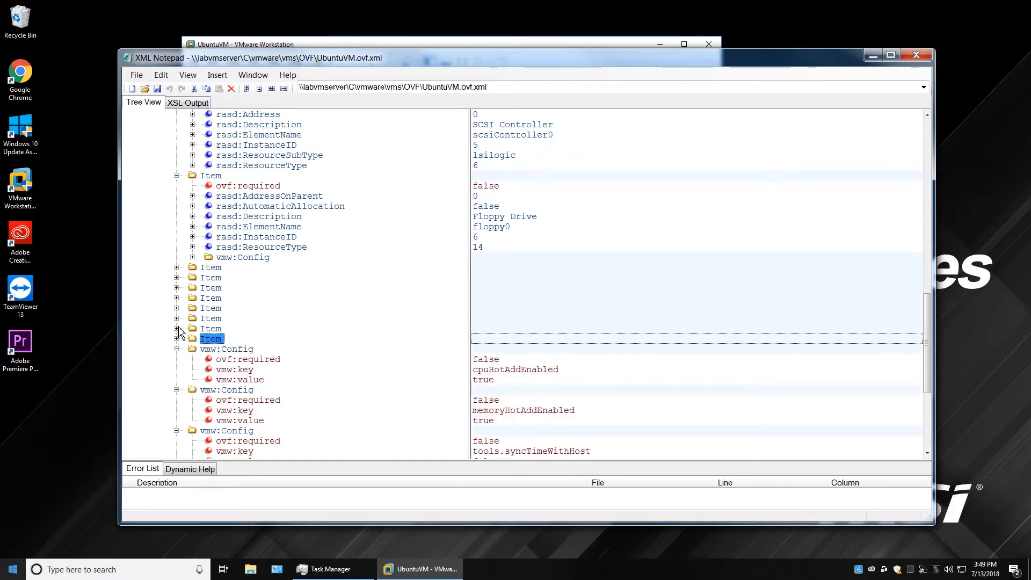
Expand cdrom0, vmci, video, sound card and ethernet0, checking its E1000 adapter subtype.
click(177, 328)
click(177, 318)
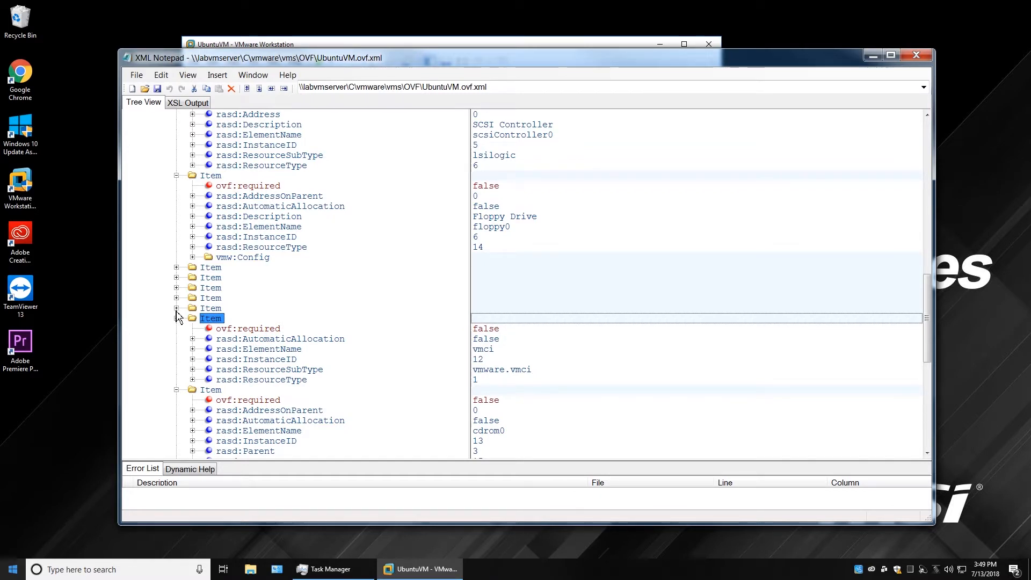
click(177, 308)
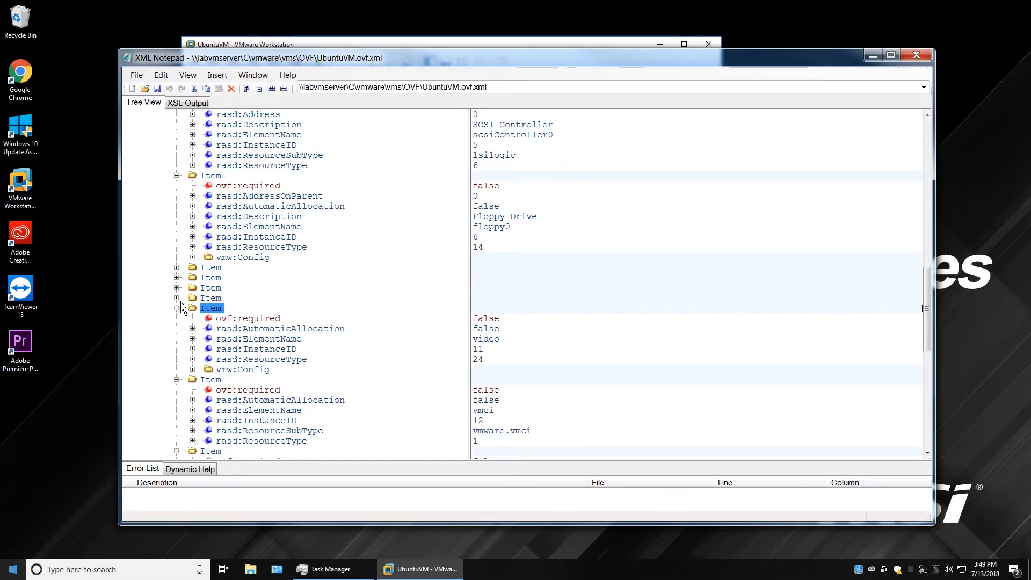
click(176, 297)
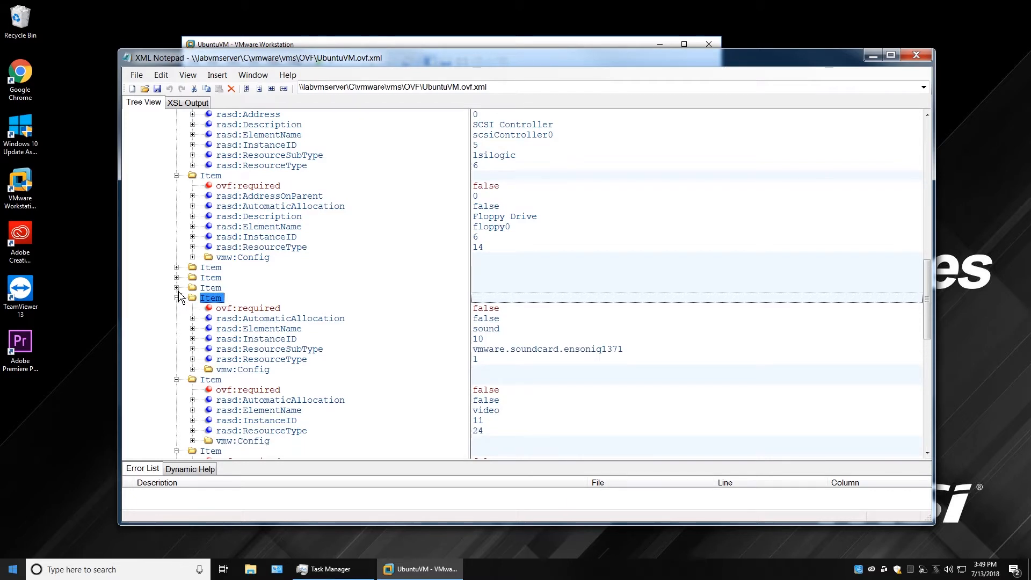
click(177, 287)
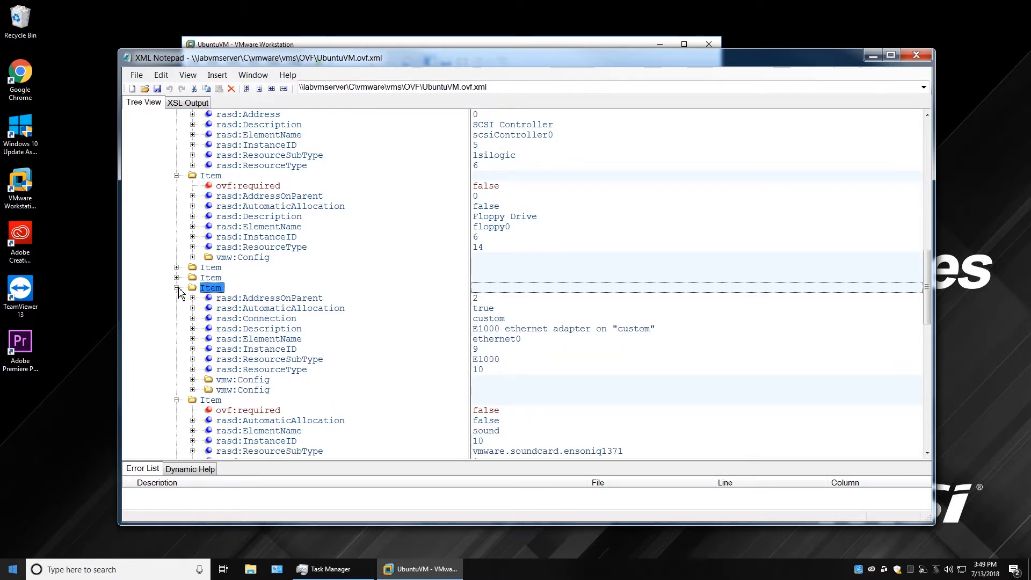
click(500, 338)
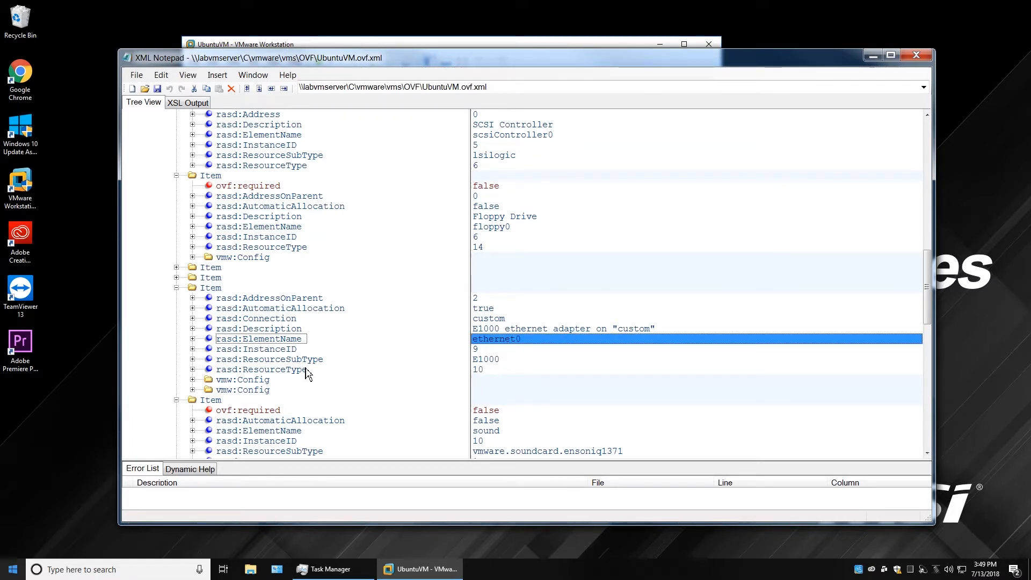
click(490, 361)
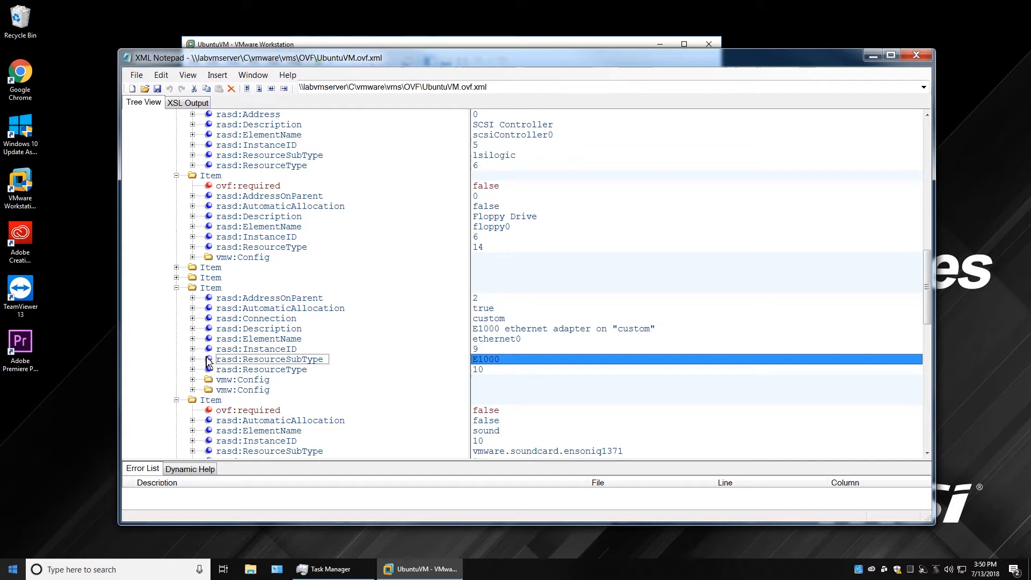
Expand the disk0 item and scroll back up to the memory item.
click(177, 278)
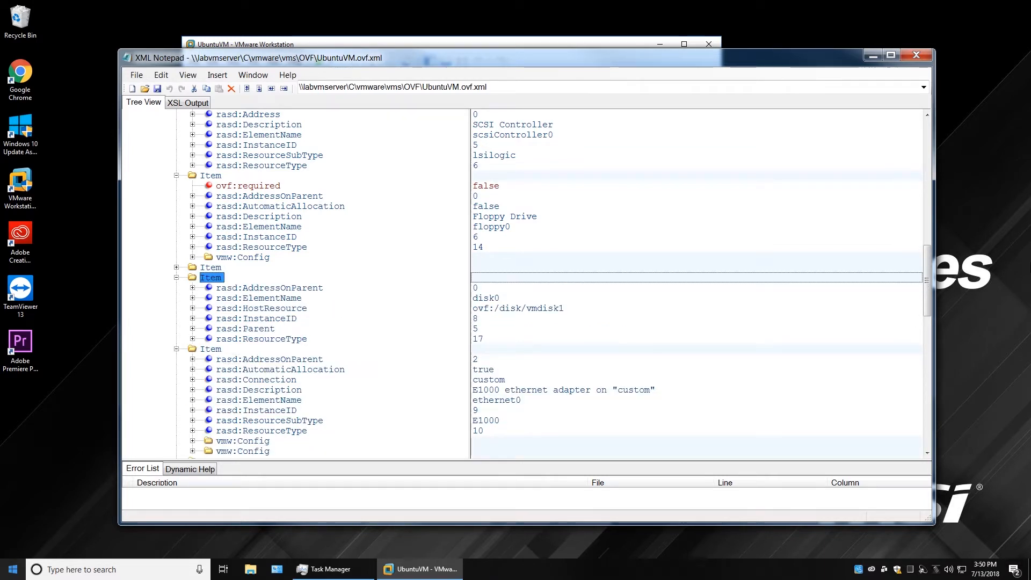
drag(930, 310, 923, 222)
click(213, 250)
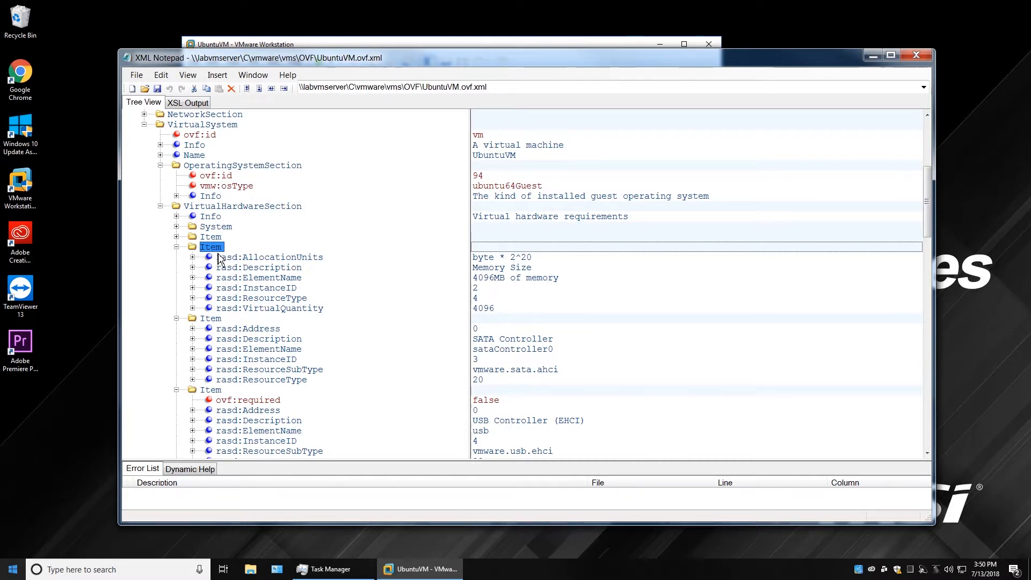
Collapse the memory, SATA, USB, SCSI, floppy, disk0, ethernet0 and sound card items.
click(176, 247)
click(177, 256)
click(177, 267)
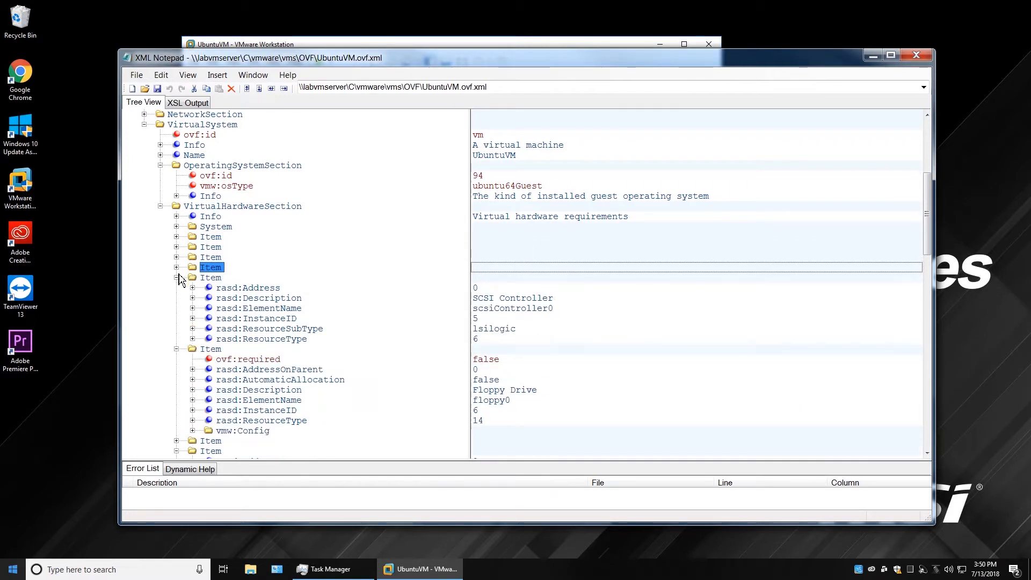
click(177, 277)
click(176, 287)
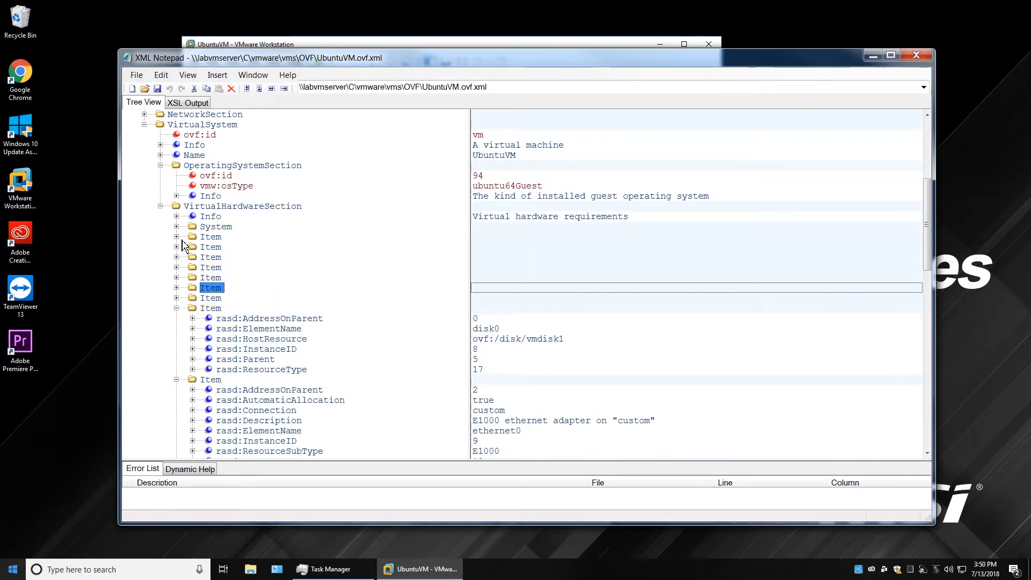
click(176, 308)
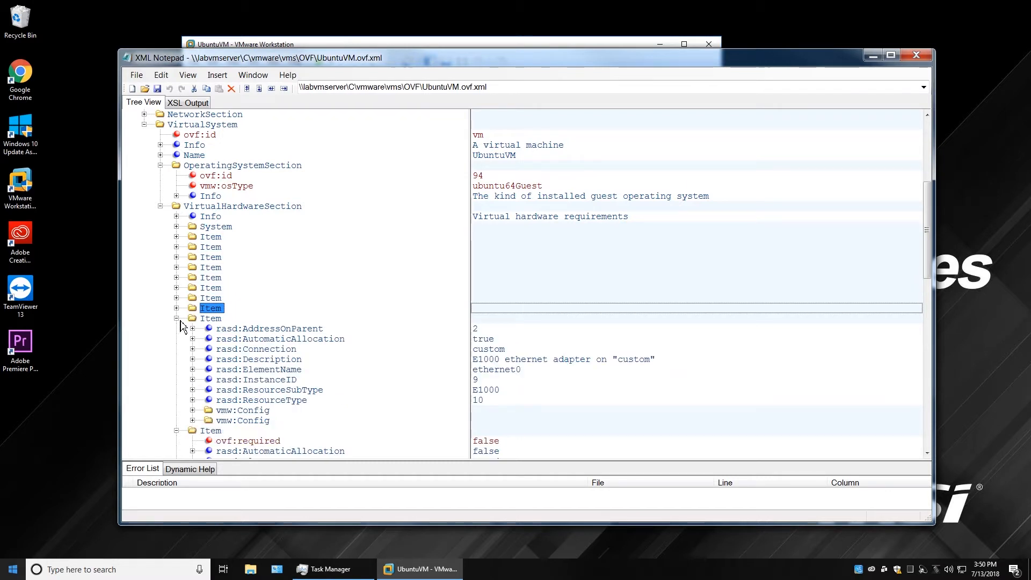
click(176, 318)
click(176, 328)
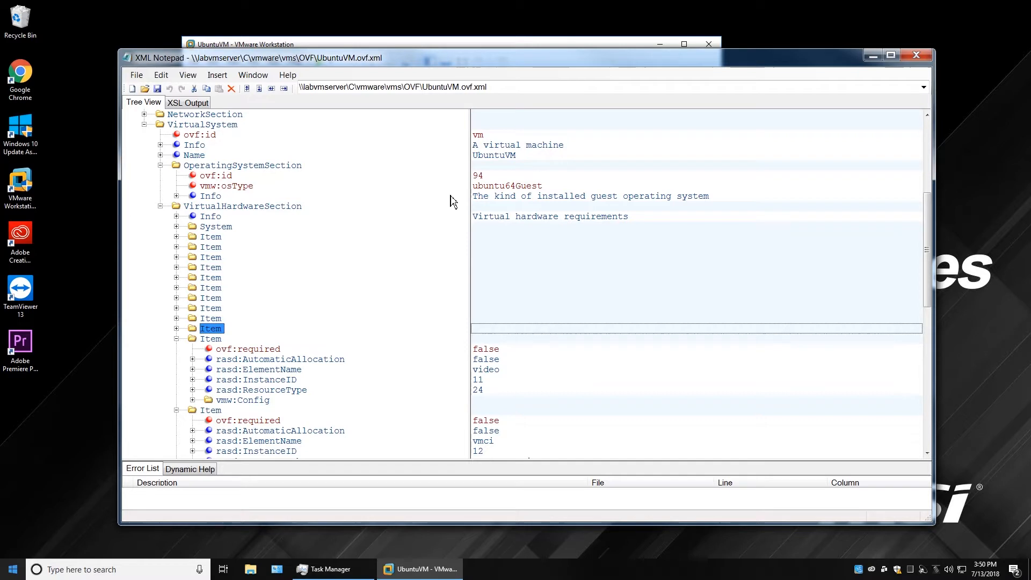
Expand the CPU Item showing 2 virtual CPU(s) and the 4096MB memory Item.
click(177, 237)
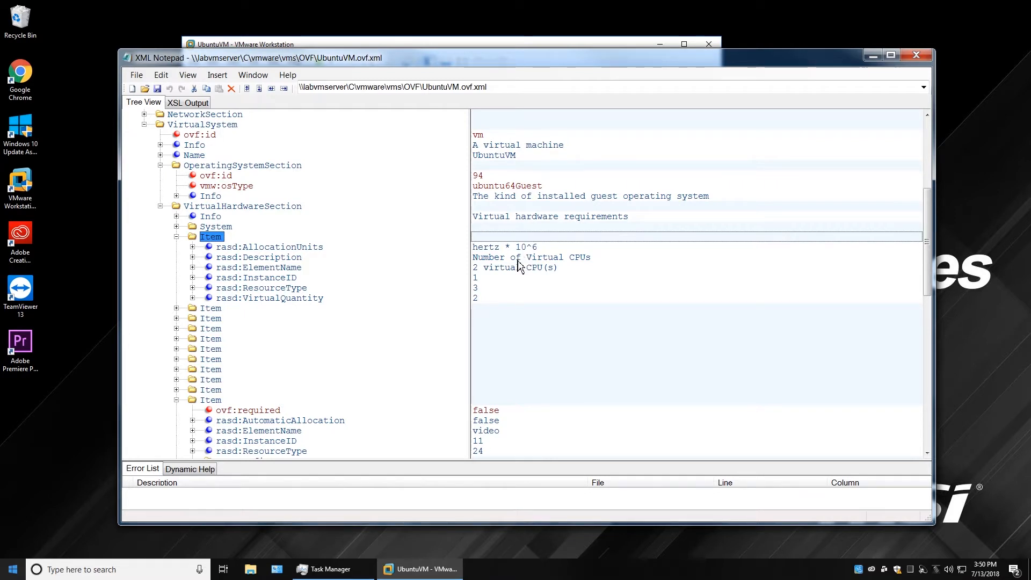
click(500, 269)
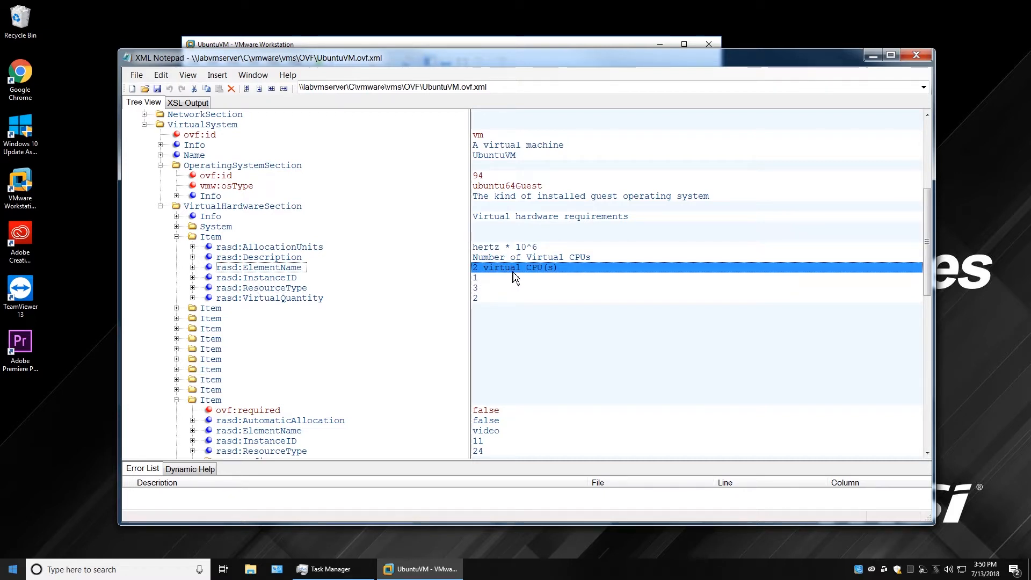
click(176, 309)
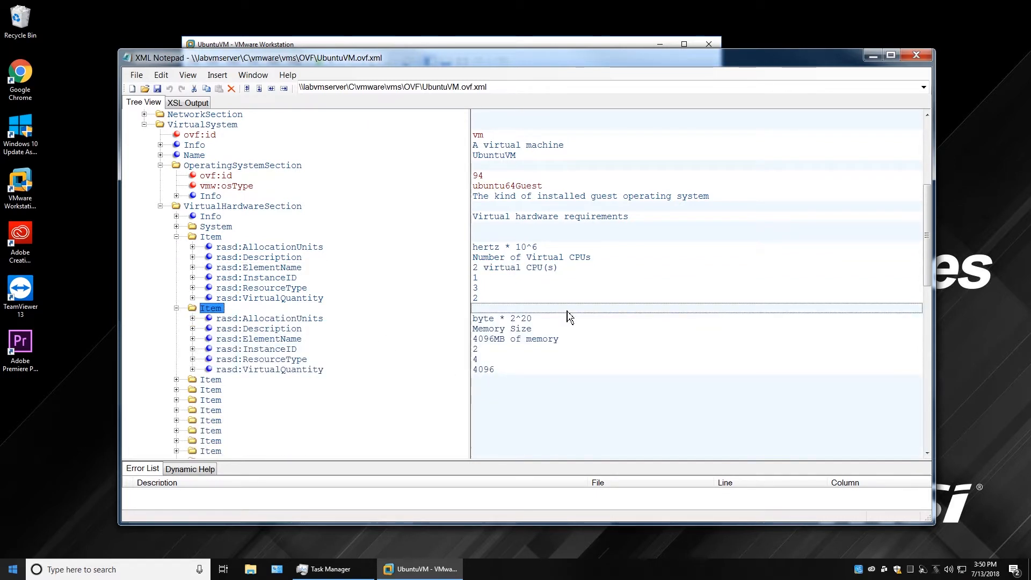
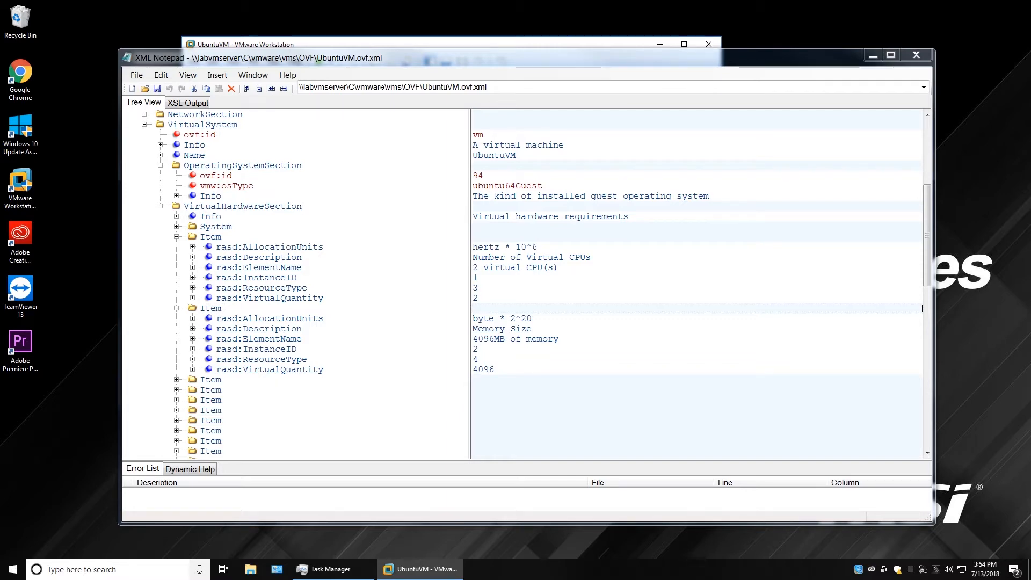
Scroll Chrome's DMTF publications page to the DSP0243 OVF Specification rows (1.0.0–2.1.1), then return to XML Notepad.
key(alt+Tab)
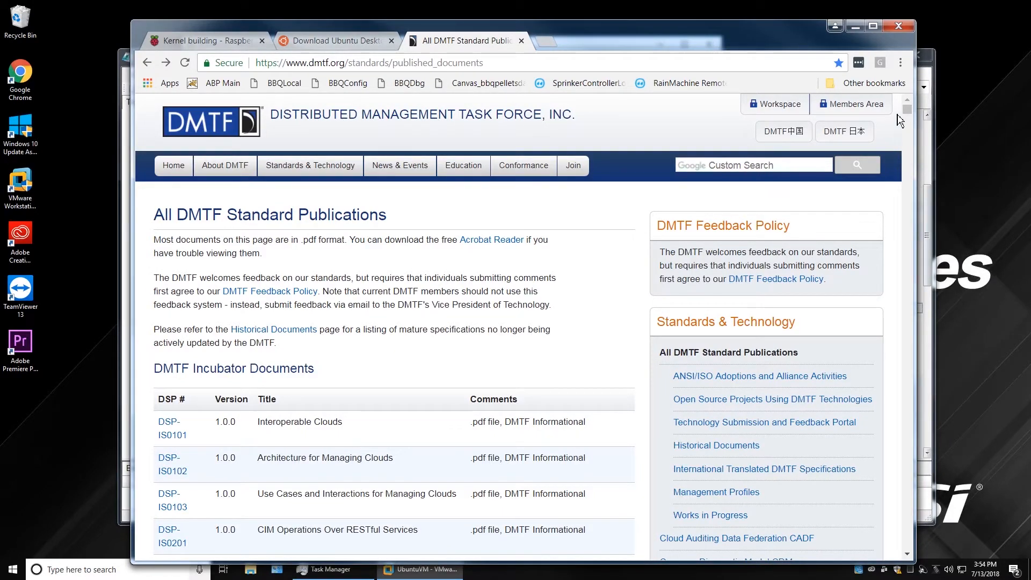
scroll(437, 506, down, 5)
scroll(437, 506, up, 2)
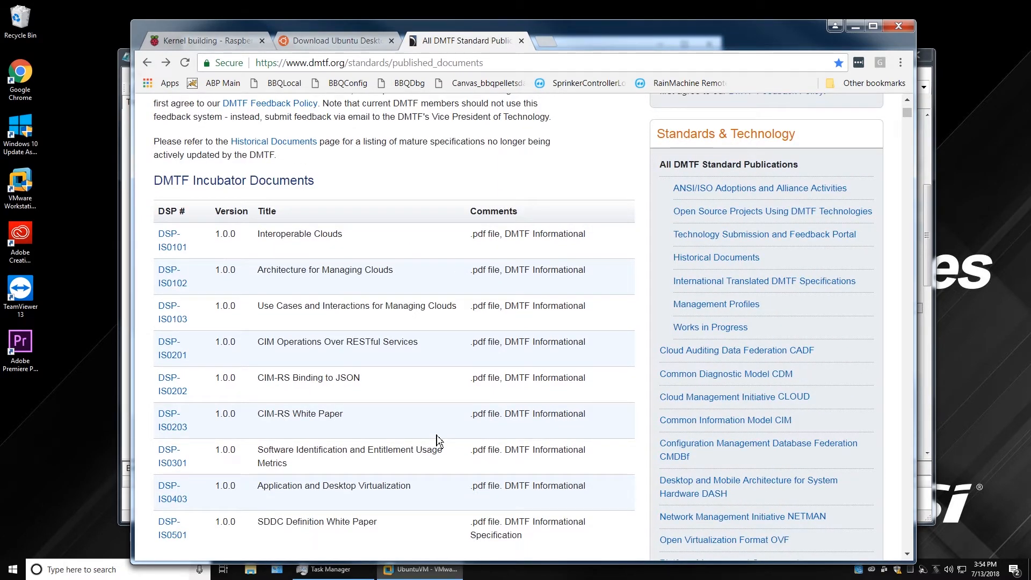
scroll(437, 441, down, 15)
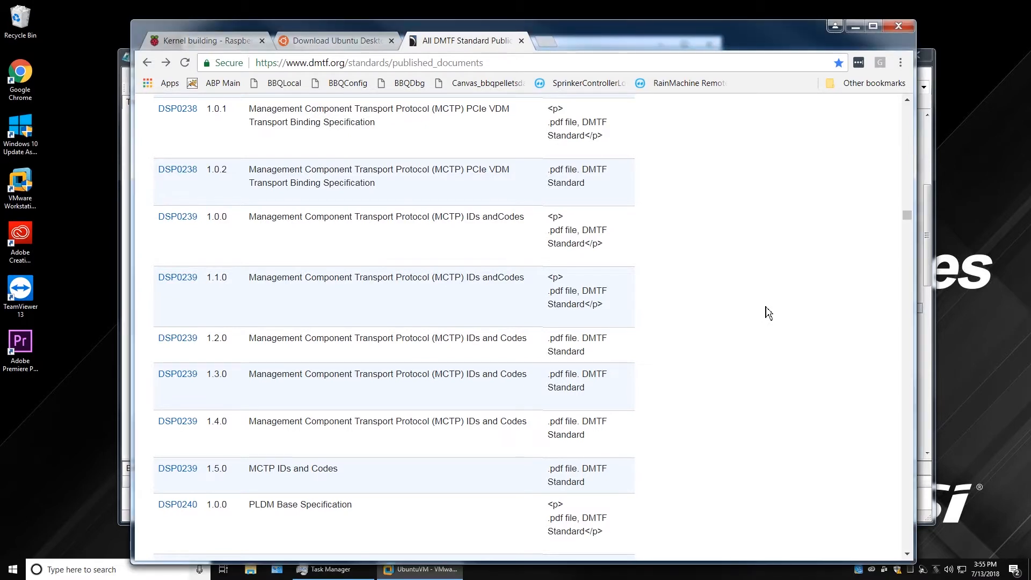
scroll(769, 313, down, 10)
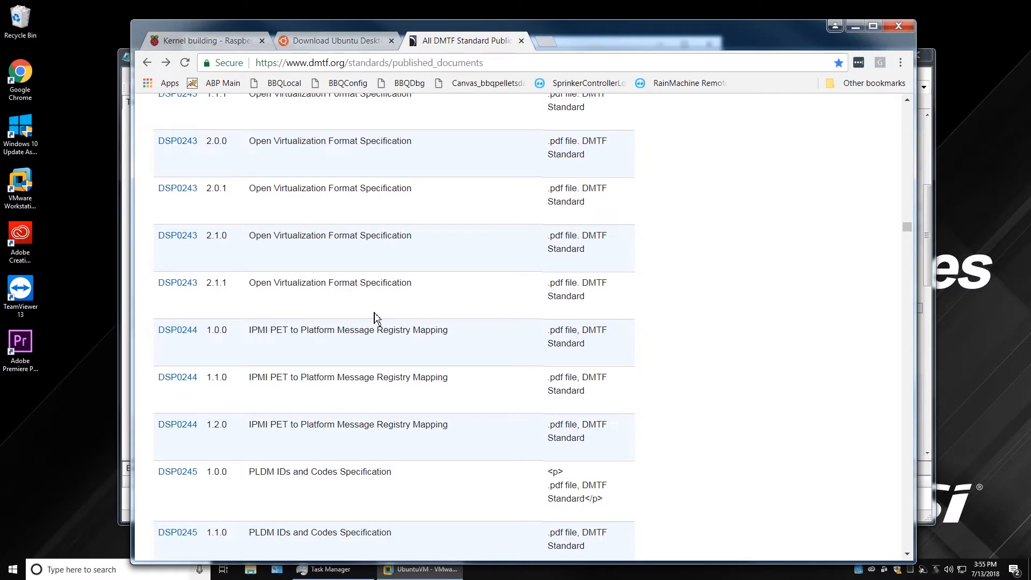
scroll(377, 318, down, 5)
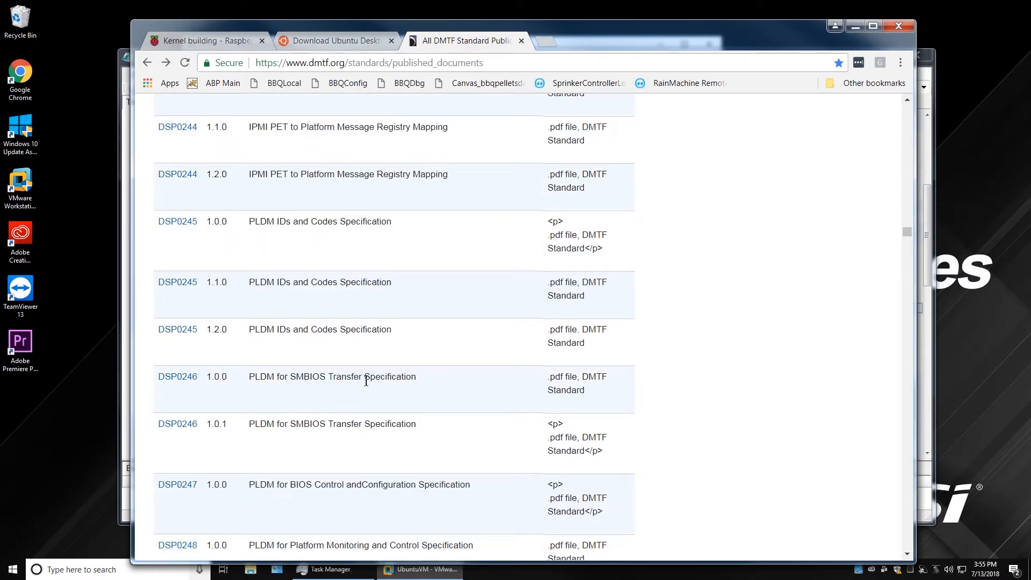
scroll(370, 381, down, 5)
scroll(366, 385, up, 10)
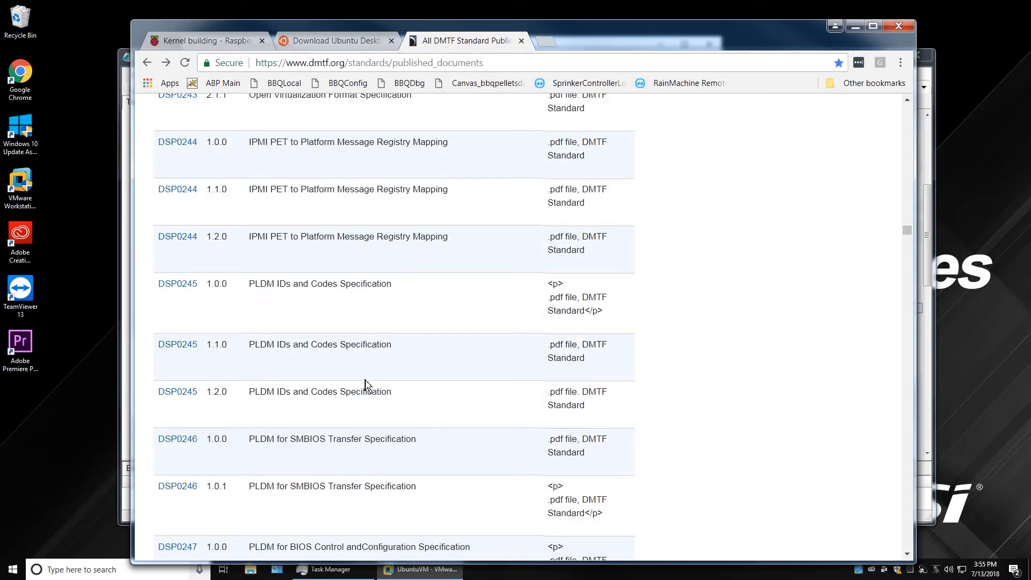
scroll(364, 379, up, 1)
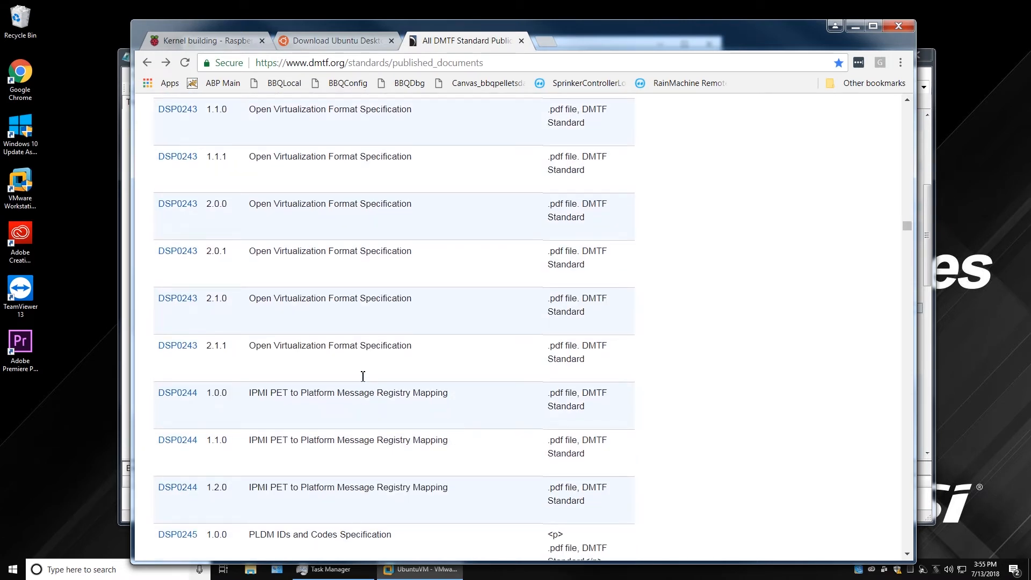
scroll(258, 171, up, 1)
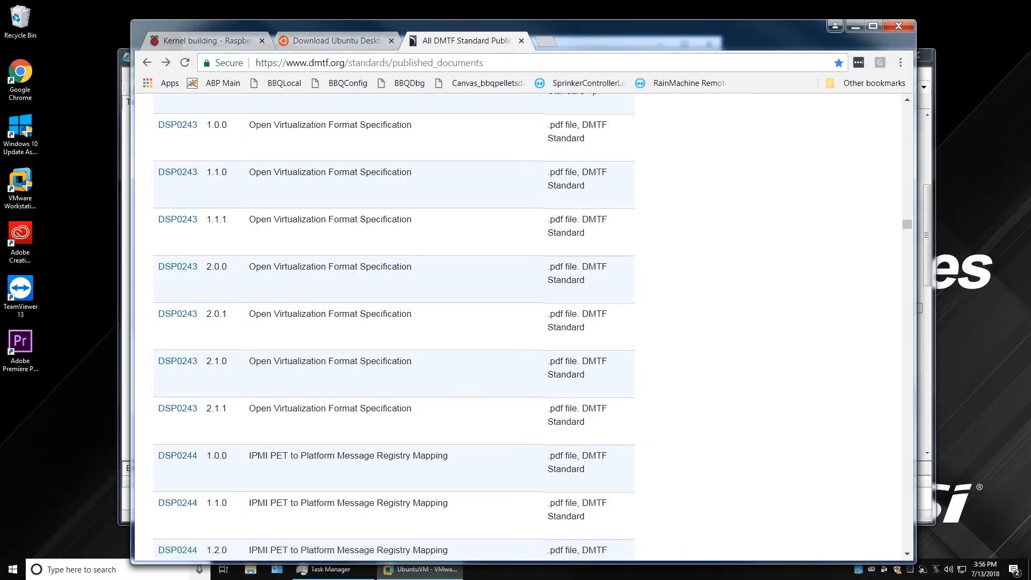
key(alt+Tab)
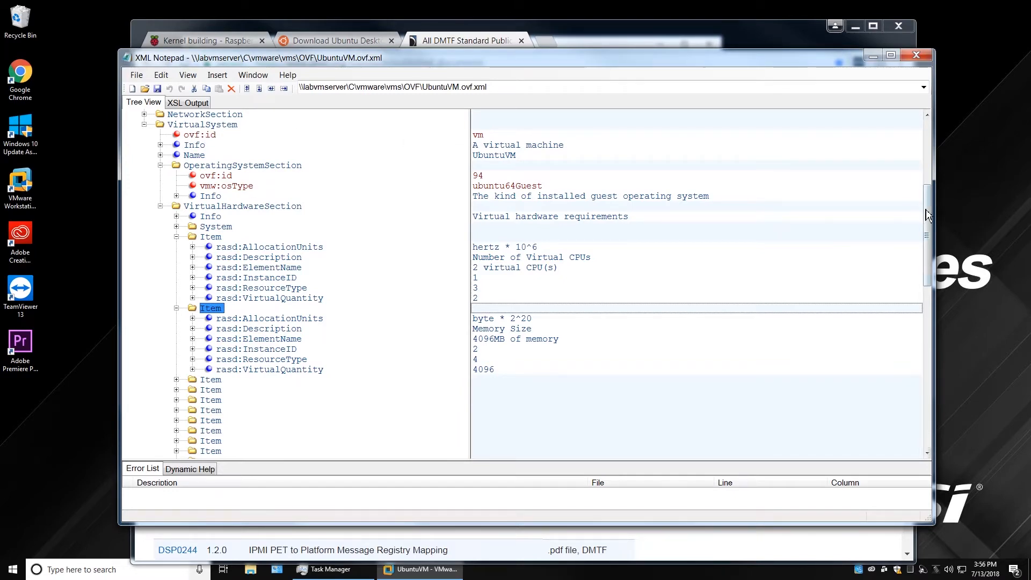
drag(928, 215, 929, 145)
click(641, 157)
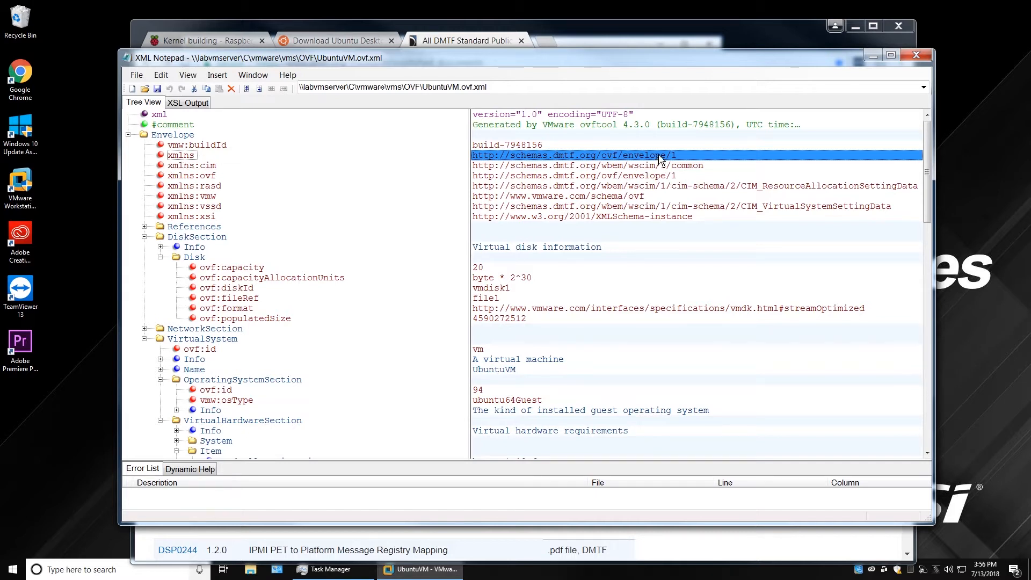
click(680, 157)
click(684, 157)
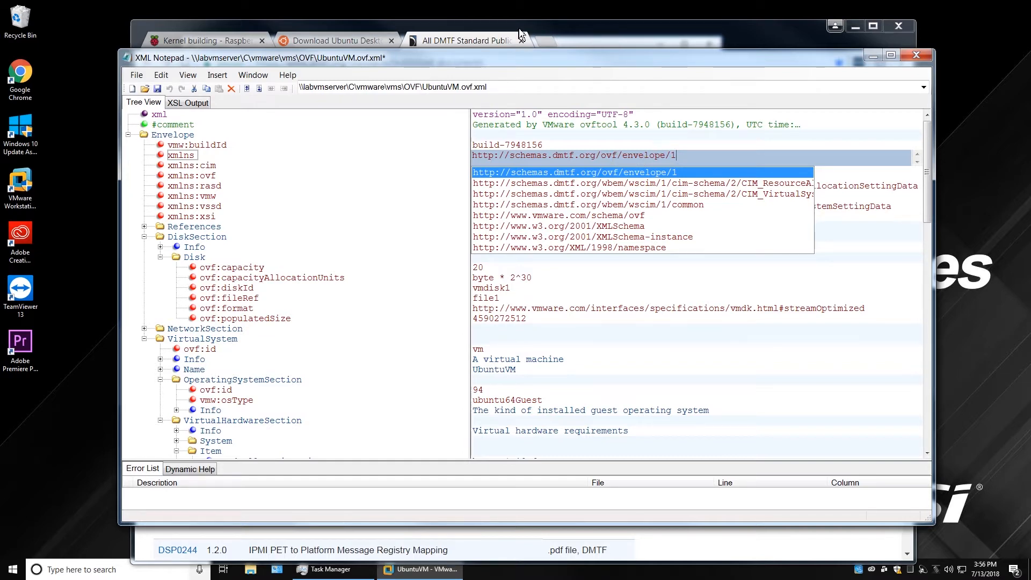
click(483, 40)
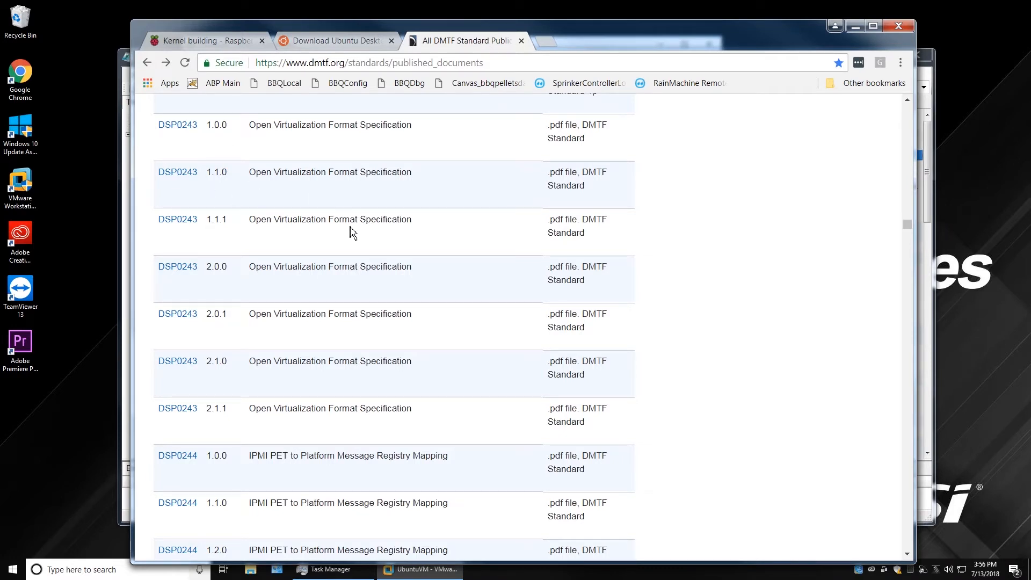
Open the DSP0243 1.1.1 OVF specification PDF and skim its first page.
click(182, 222)
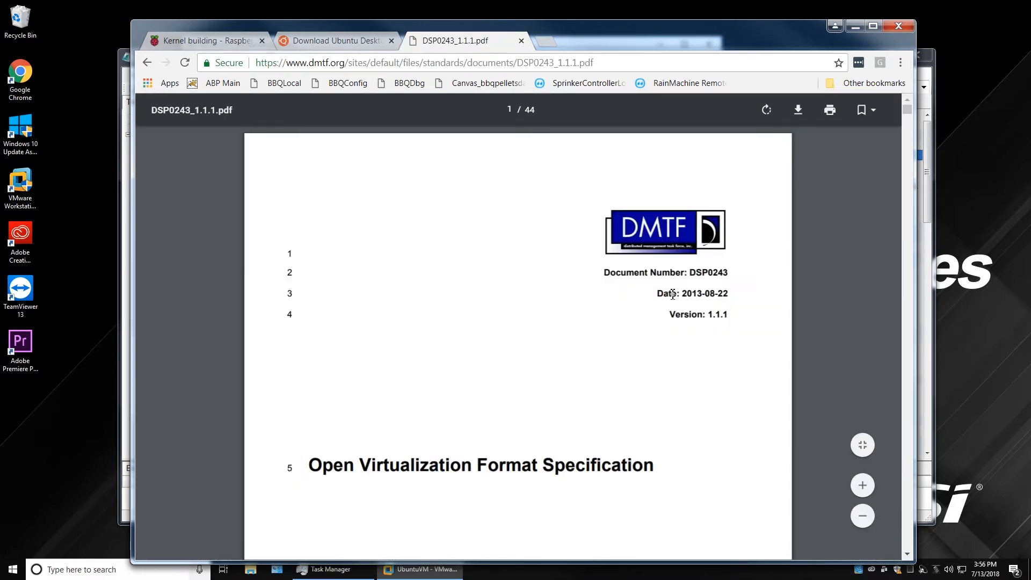
scroll(668, 407, down, 20)
scroll(670, 404, down, 16)
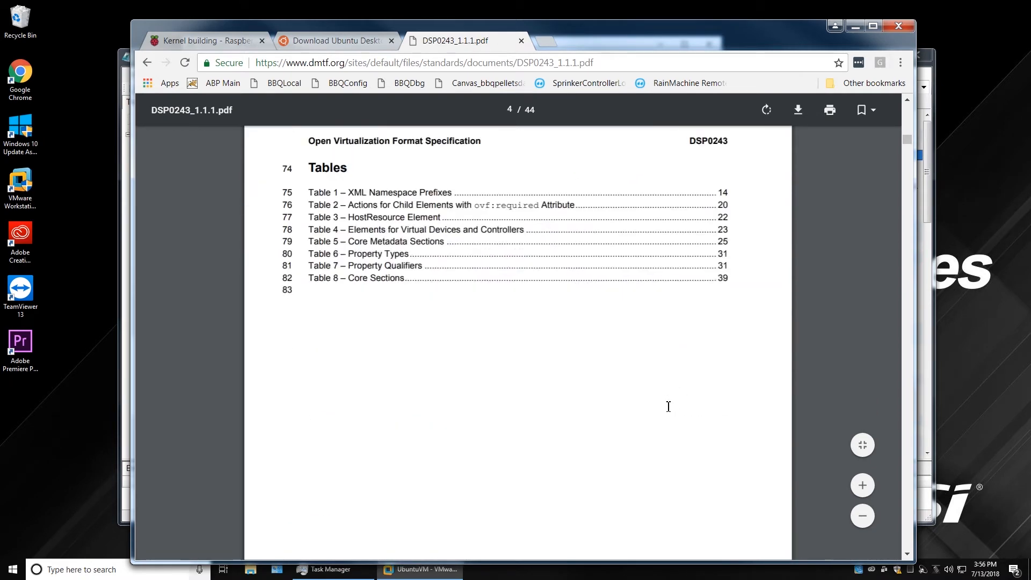
scroll(668, 406, up, 15)
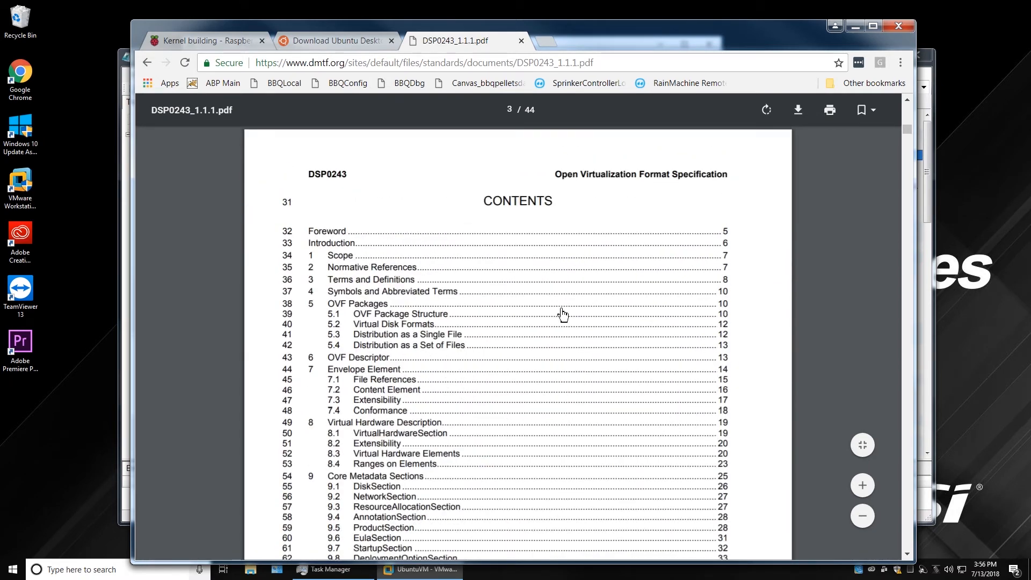
Read section 7 Envelope Element through 7.3, then minimize Chrome.
click(385, 371)
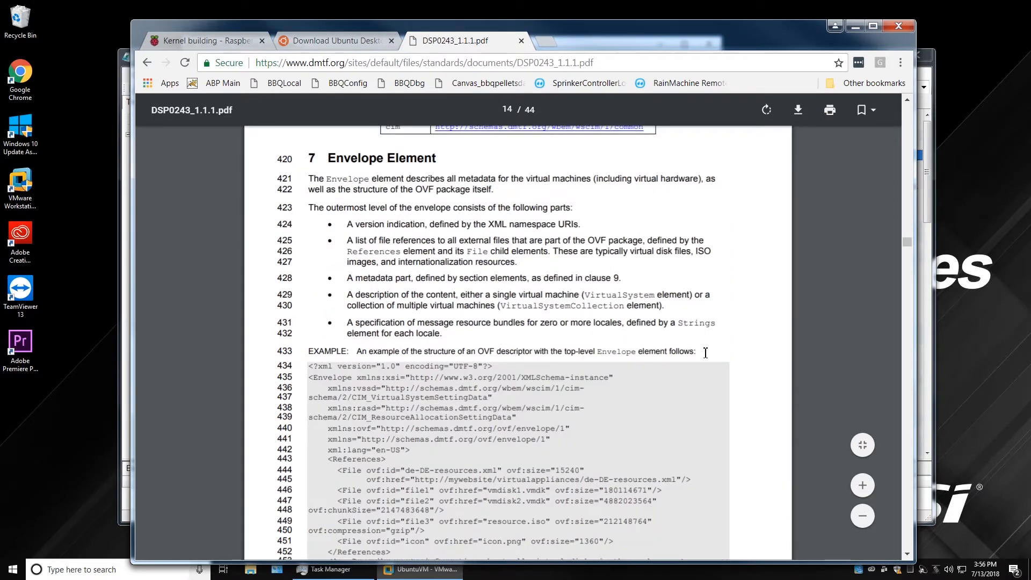
scroll(670, 273, down, 7)
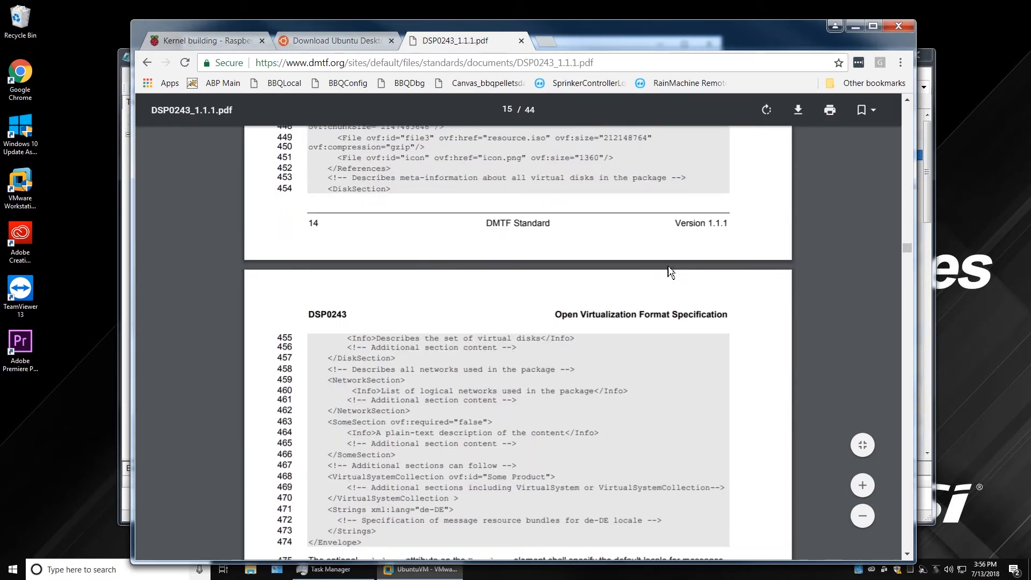
scroll(670, 273, down, 11)
scroll(666, 270, up, 20)
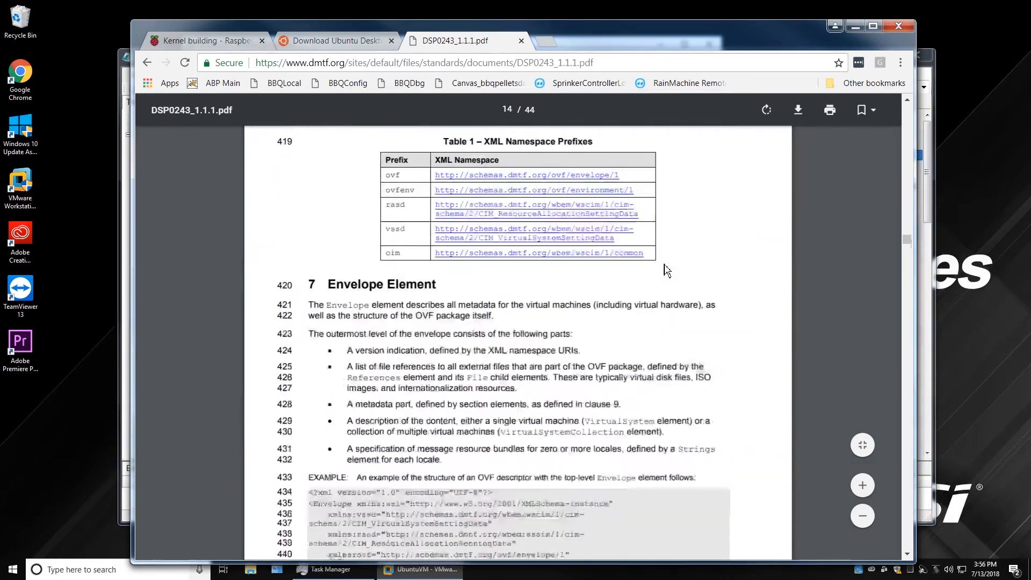
scroll(666, 270, up, 8)
scroll(666, 270, down, 7)
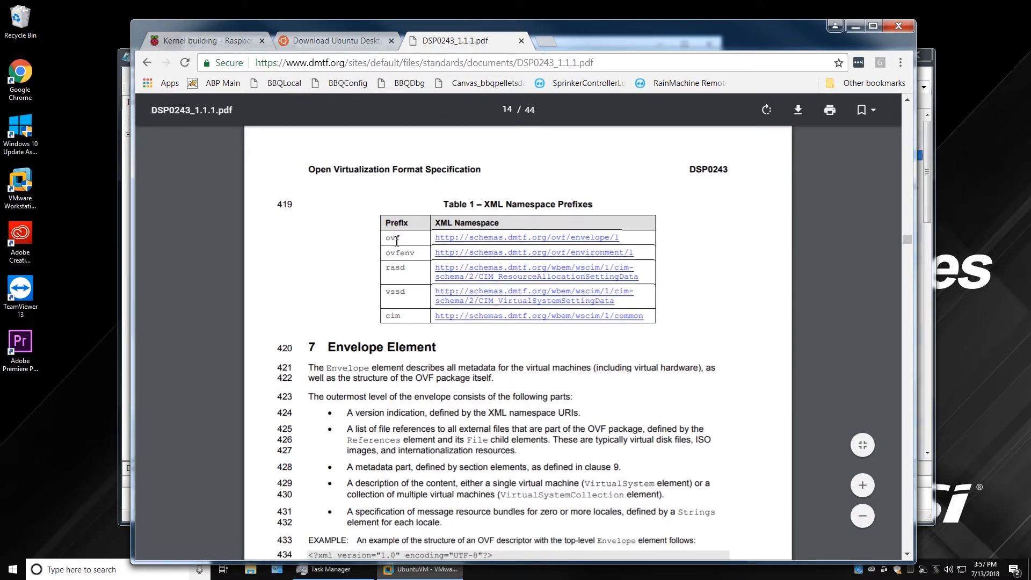
scroll(530, 420, down, 3)
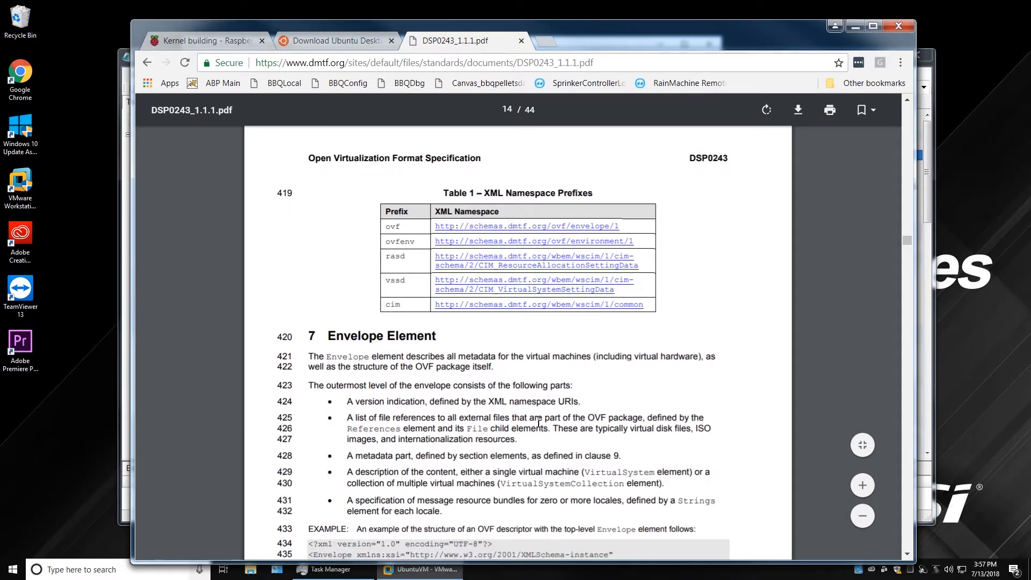
scroll(474, 300, down, 8)
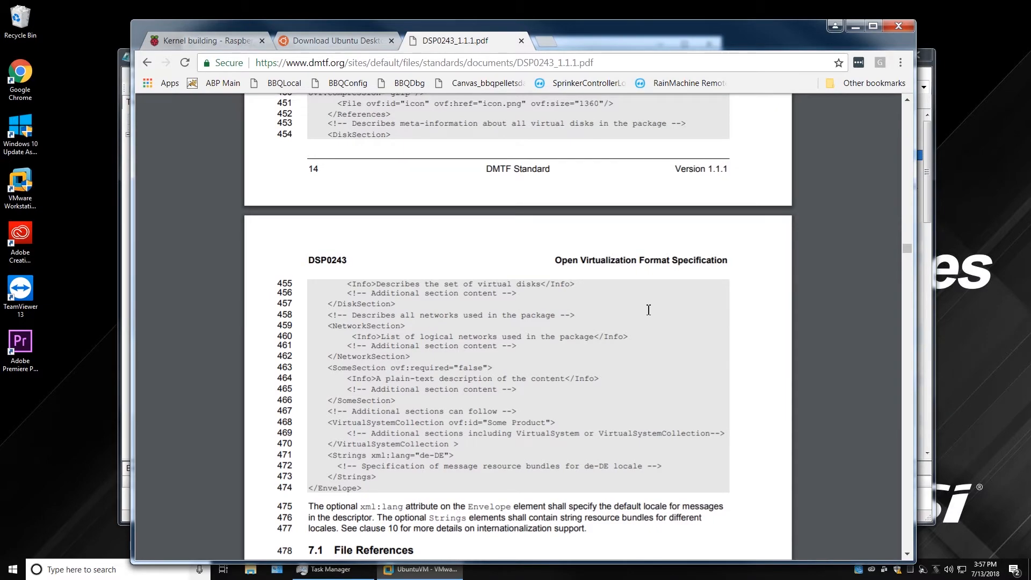
scroll(648, 309, down, 5)
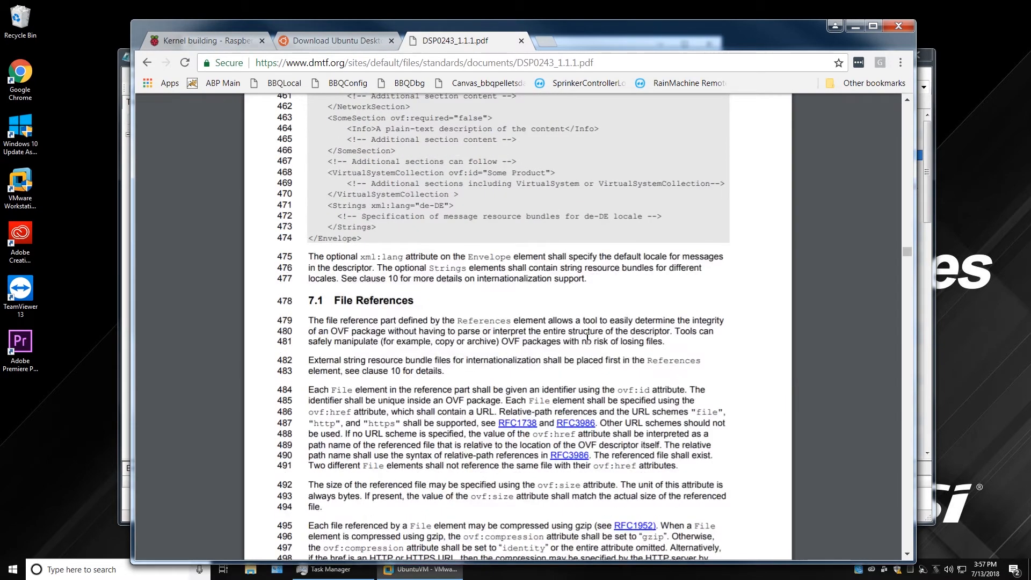
scroll(617, 349, down, 14)
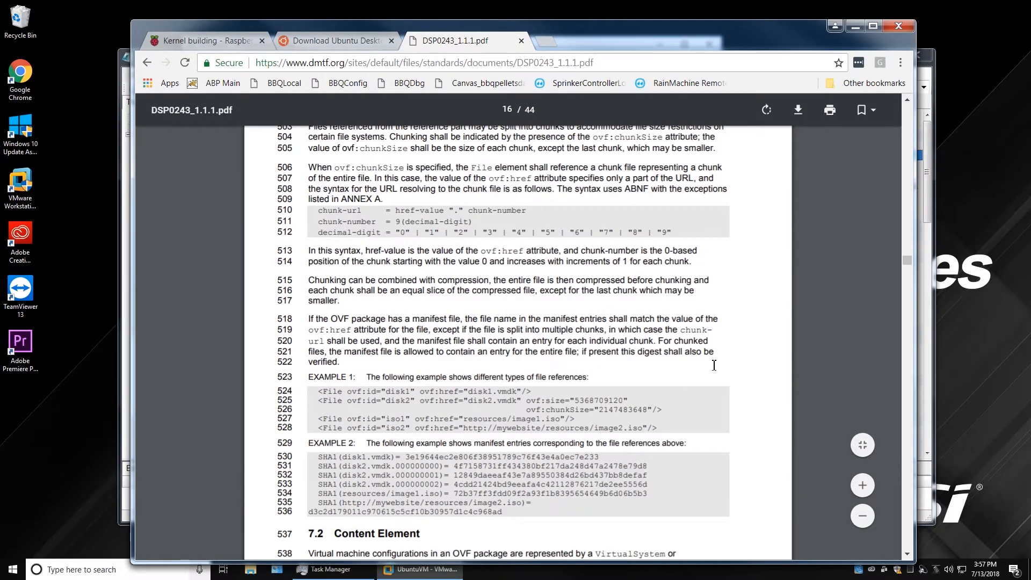
scroll(718, 371, down, 12)
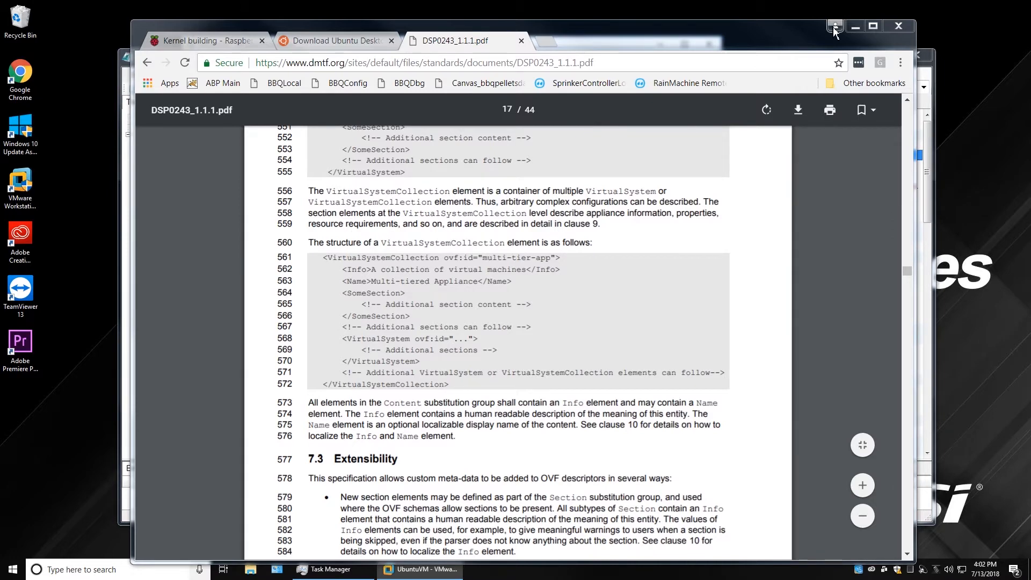
click(859, 29)
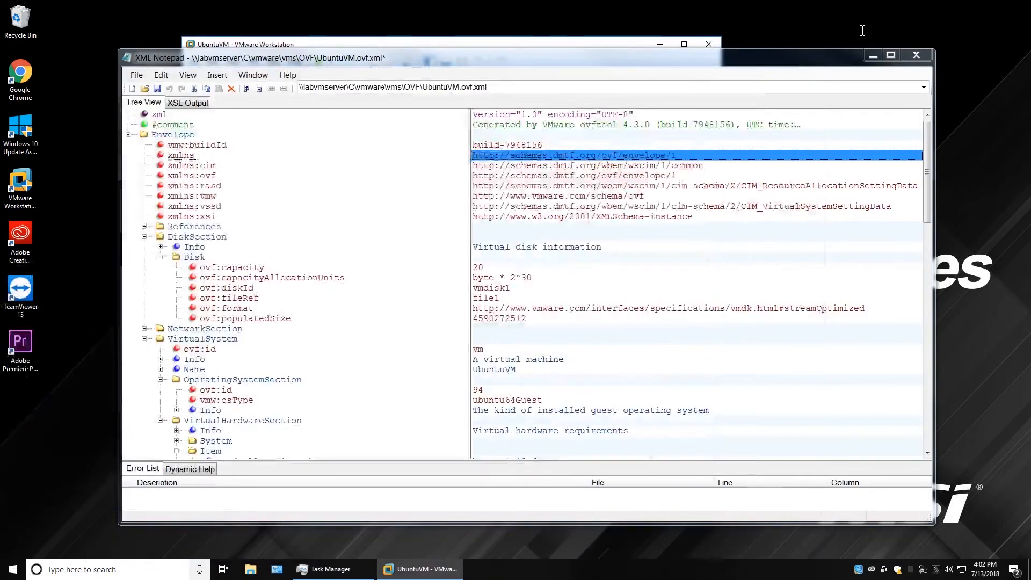
Minimize XML Notepad and the File Explorer OVF folder window.
click(879, 56)
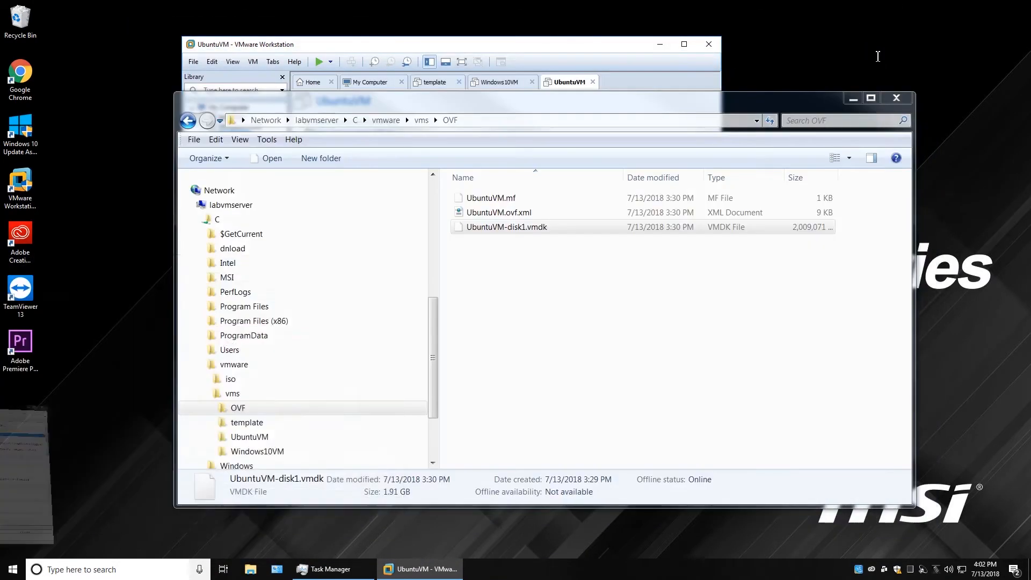
click(856, 101)
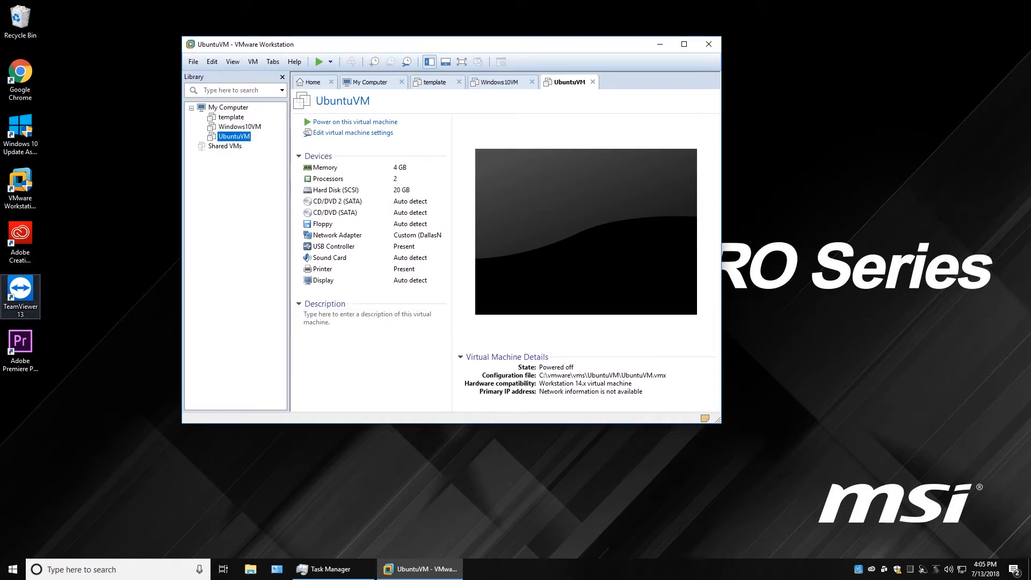
Start VM > Manage > Clone on UbuntuVM, then cancel the Clone Virtual Machine Wizard.
click(252, 62)
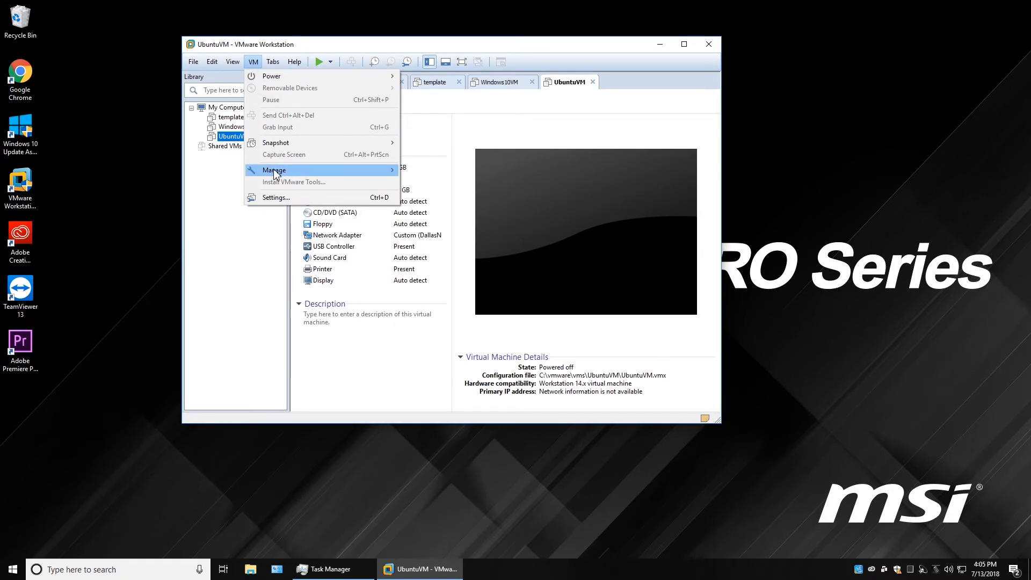
mouse_move(275, 172)
click(426, 187)
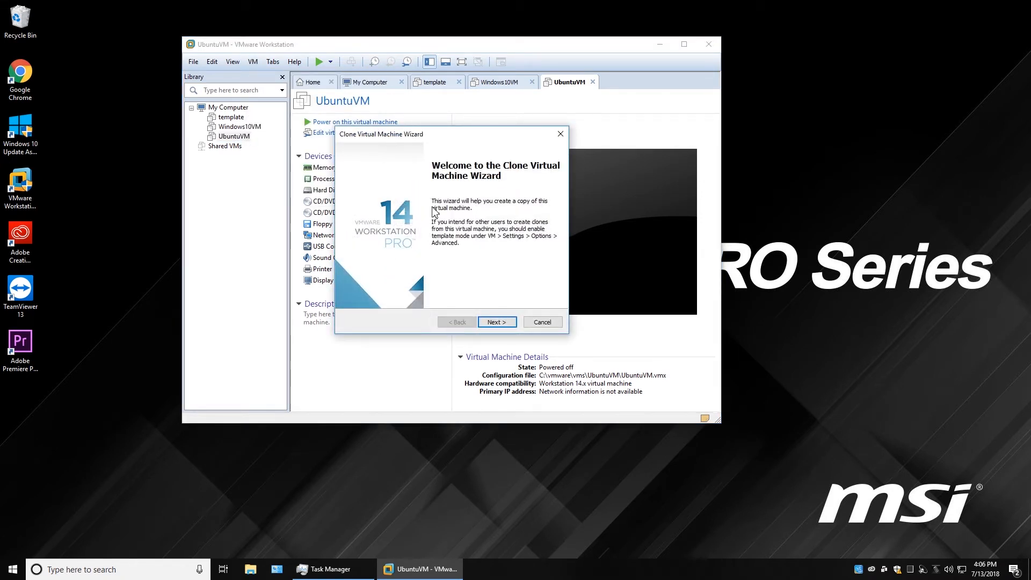
click(544, 322)
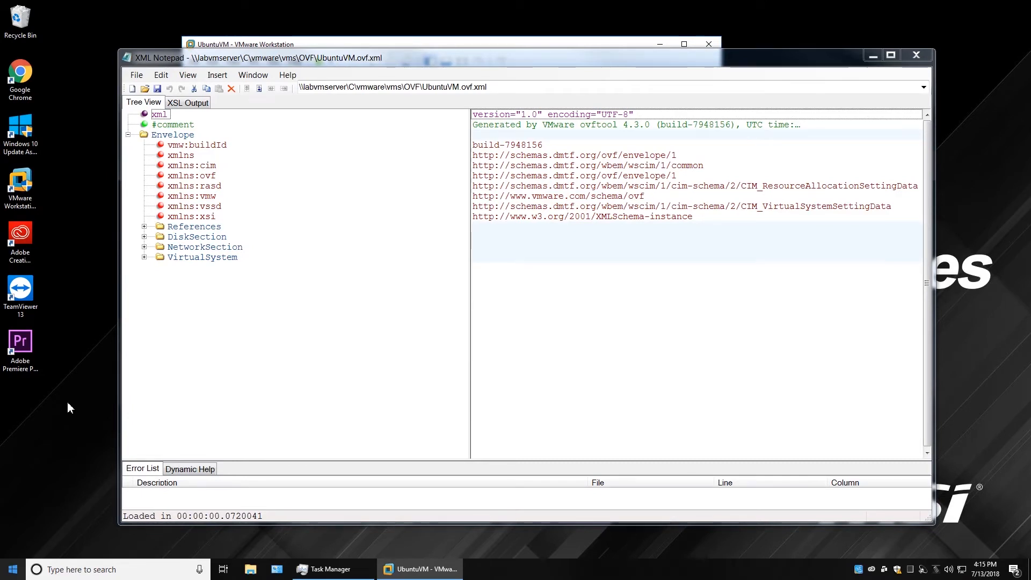
Expand the References, File and VirtualSystem items in the descriptor tree.
click(144, 227)
click(161, 238)
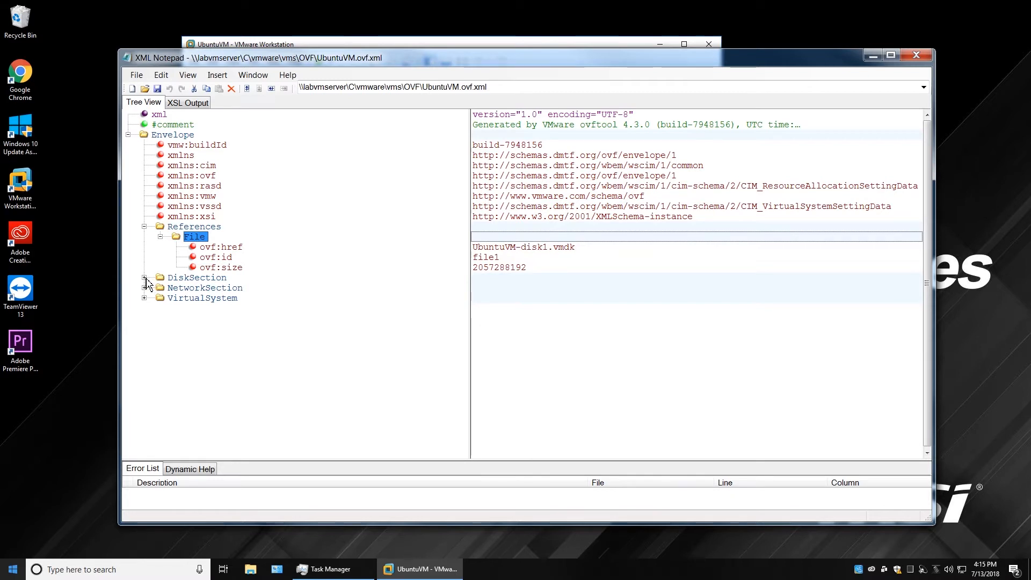
click(145, 298)
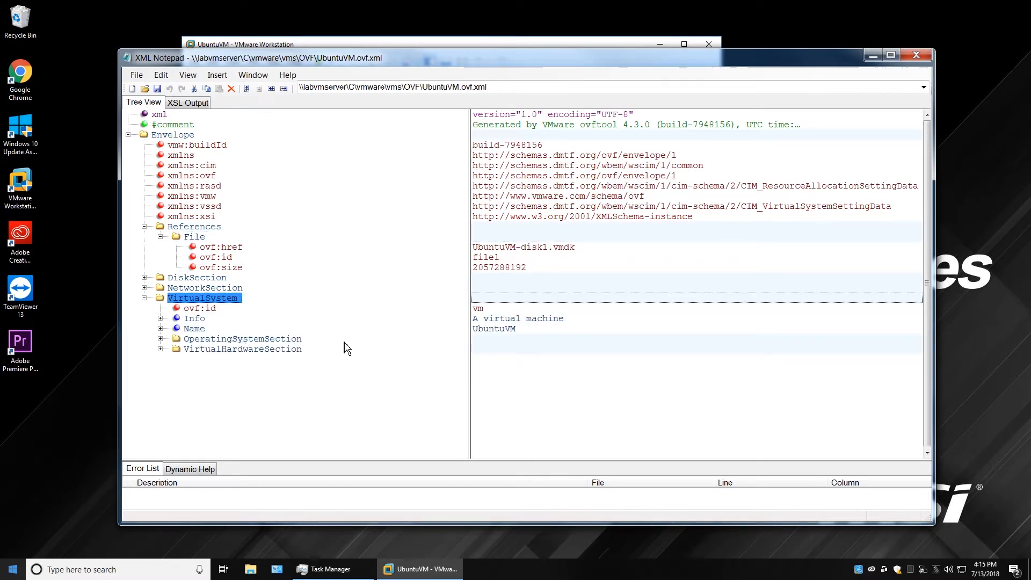
Edit the VirtualSystem Name value so it reads UbuntuVM2.
click(514, 333)
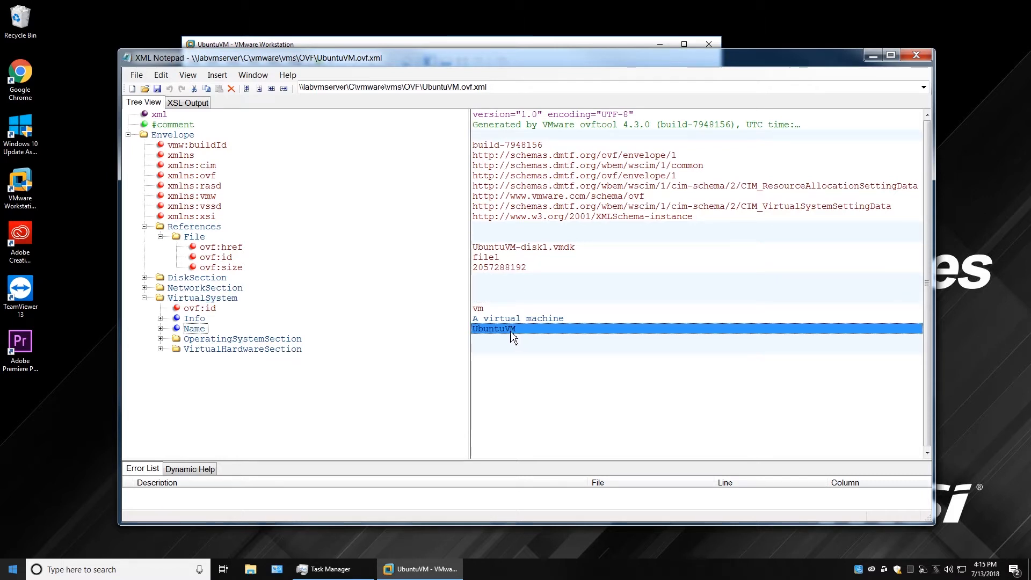
click(525, 330)
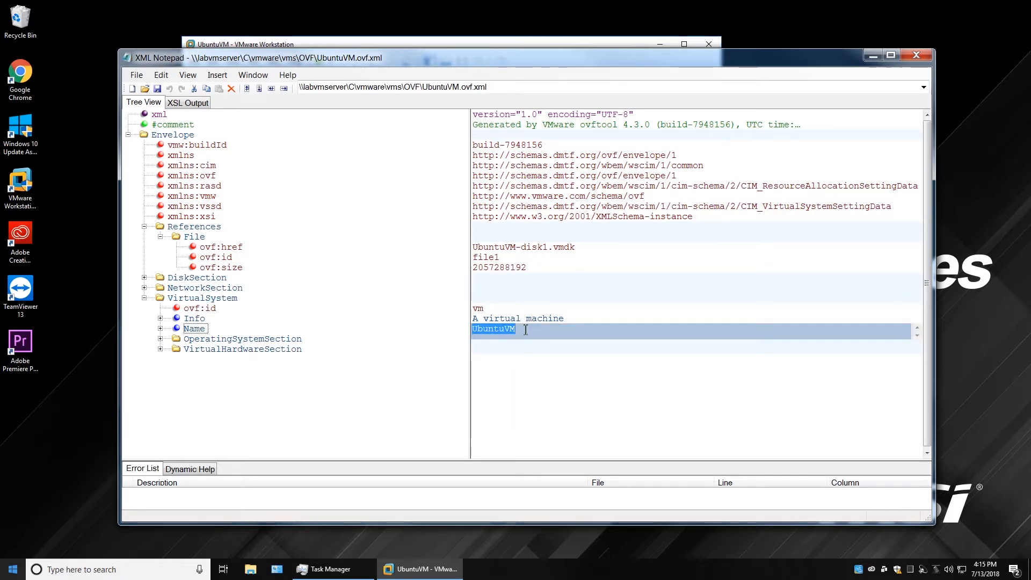
text(2U)
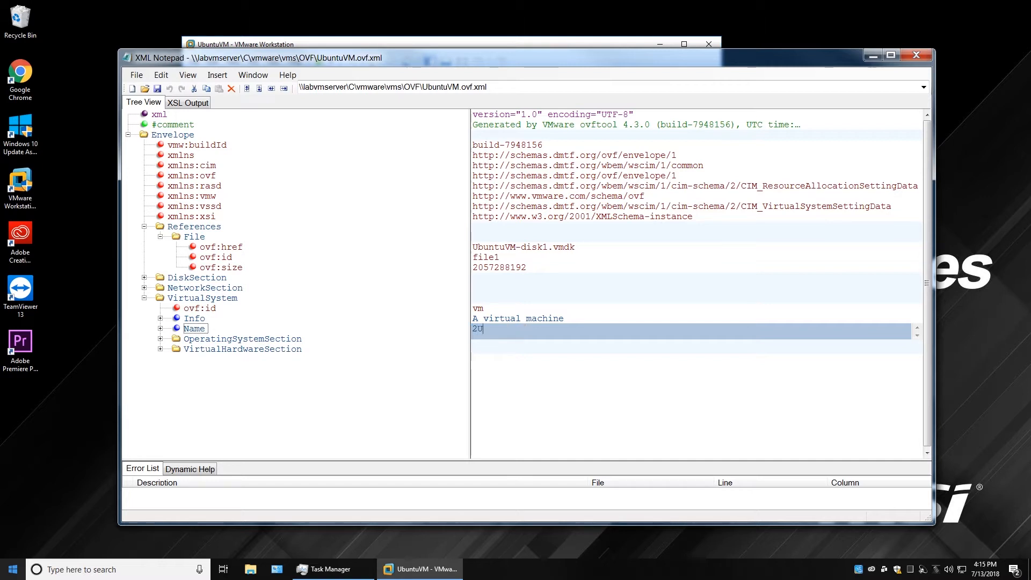
text(b)
key(BackSpace)
key(BackSpace)
key(BackSpace)
text(Ubuntu)
drag(517, 329, 474, 331)
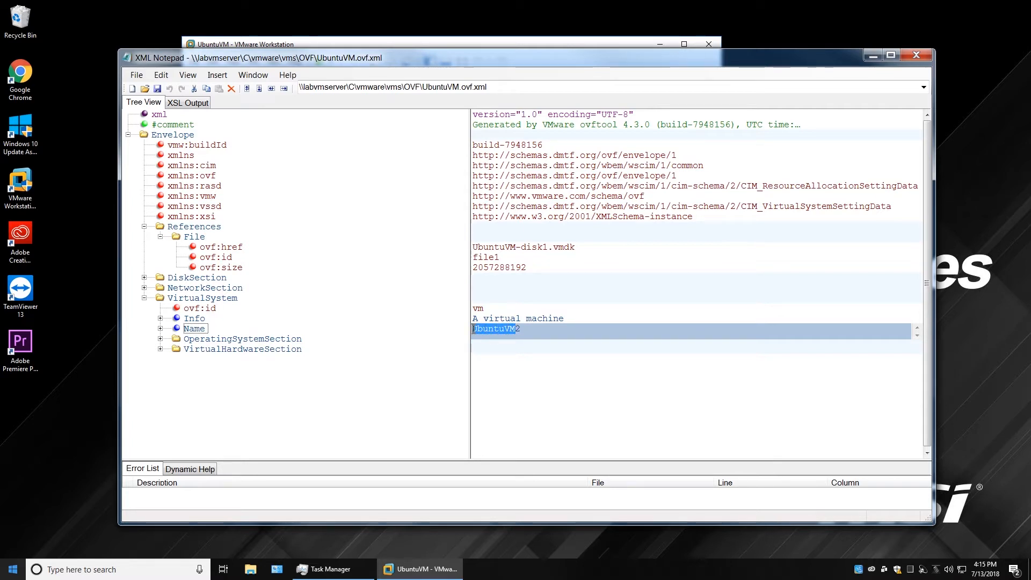
Search for UbuntuVM and change the VirtualSystemIdentifier to UbuntuVM2.
key(ctrl+f)
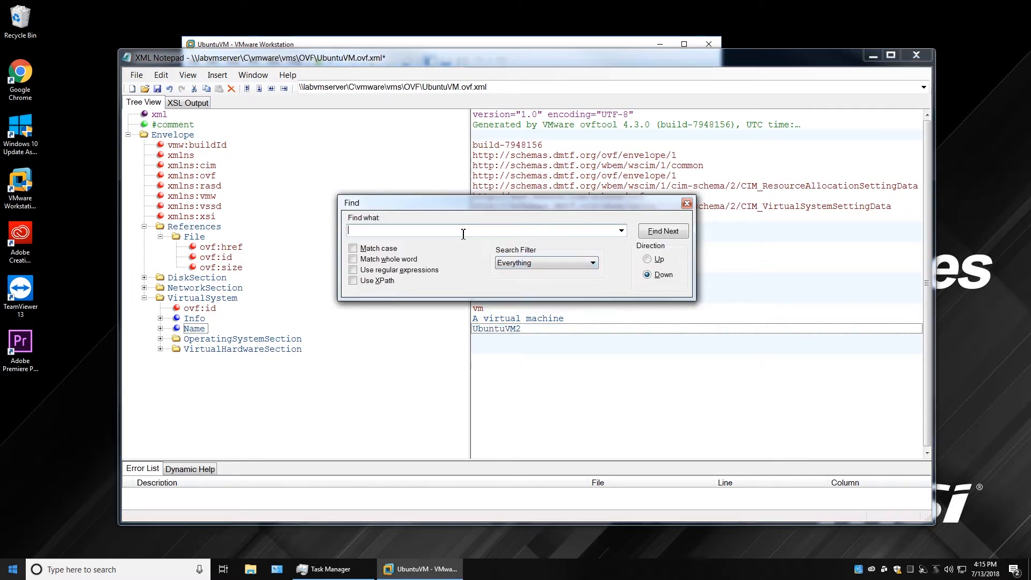
text(UbuntuVM)
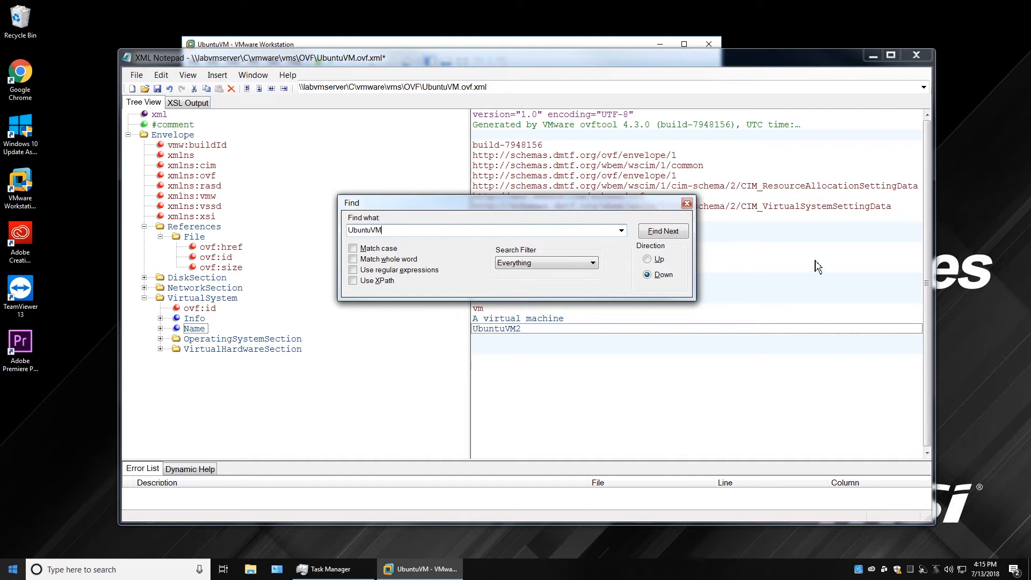
drag(635, 208, 751, 145)
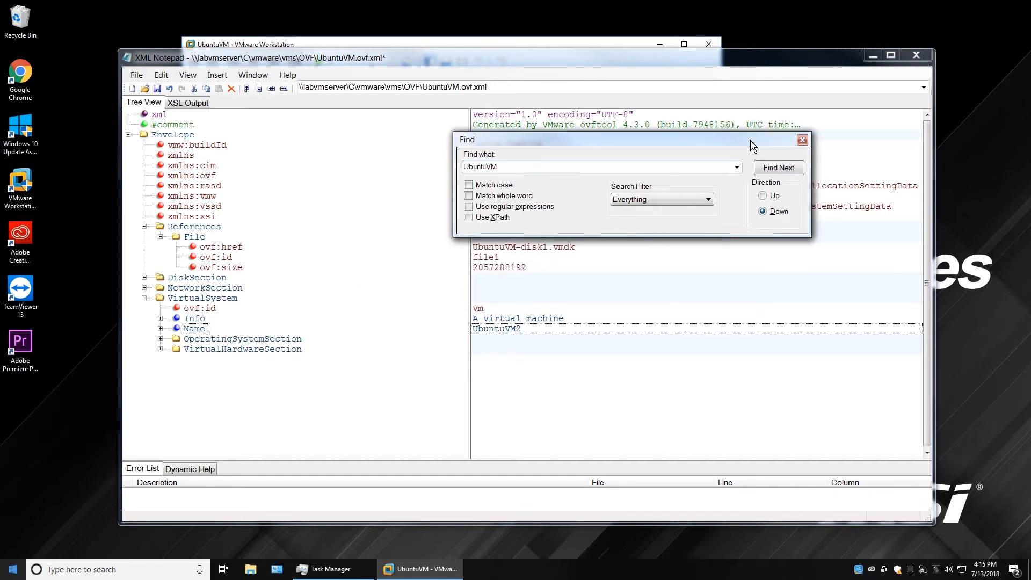
click(779, 168)
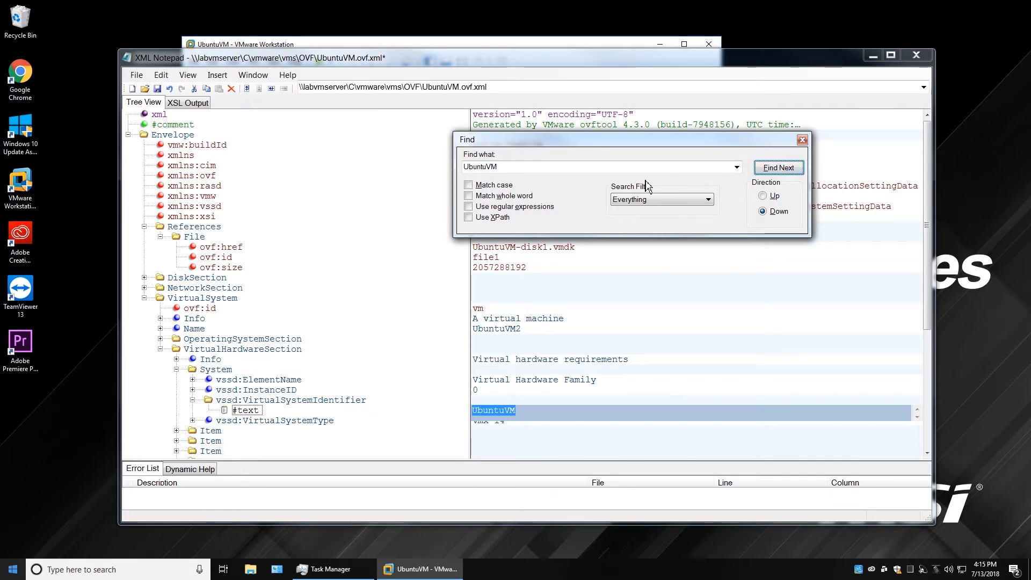
click(527, 411)
text(2)
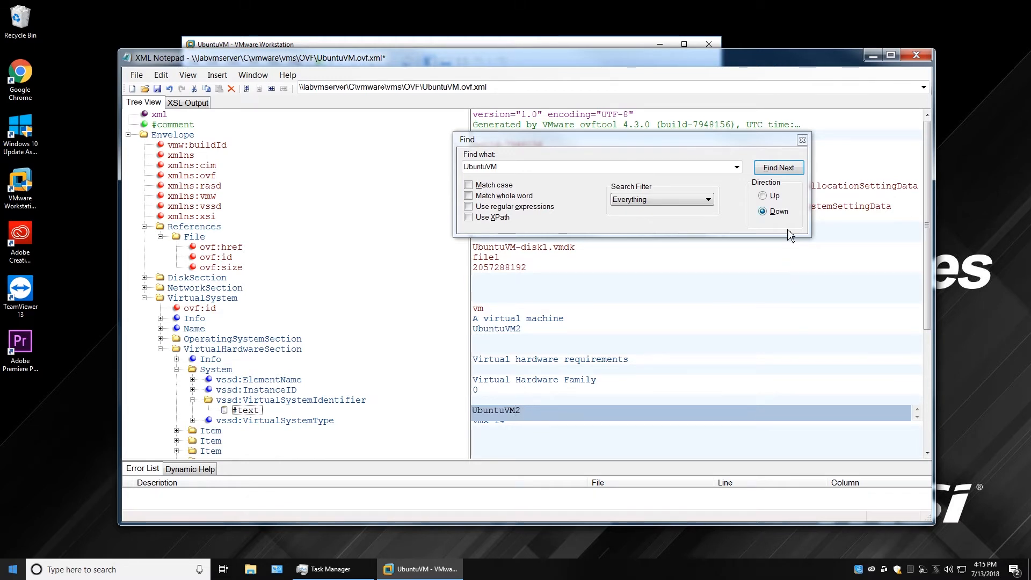
Rename the disk reference to UbuntuVM2-disk1.vmdk, leaving nvram unchanged, then close search and save.
click(783, 168)
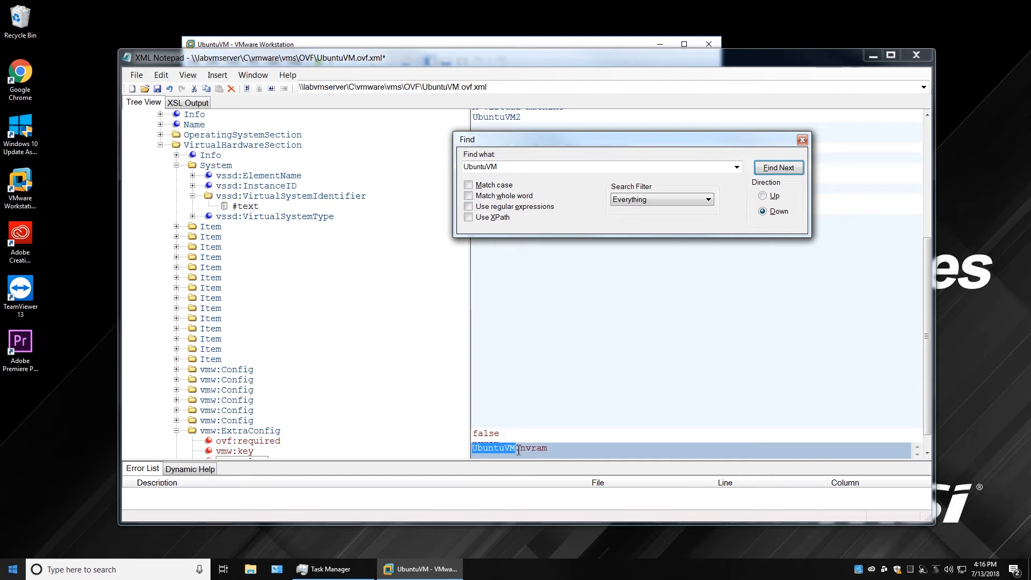
click(562, 458)
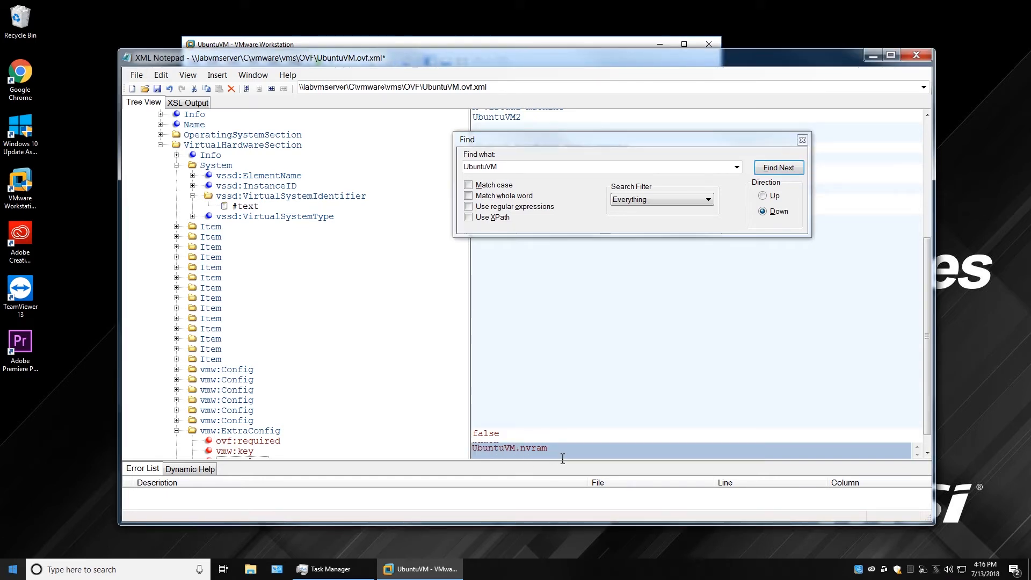
click(795, 172)
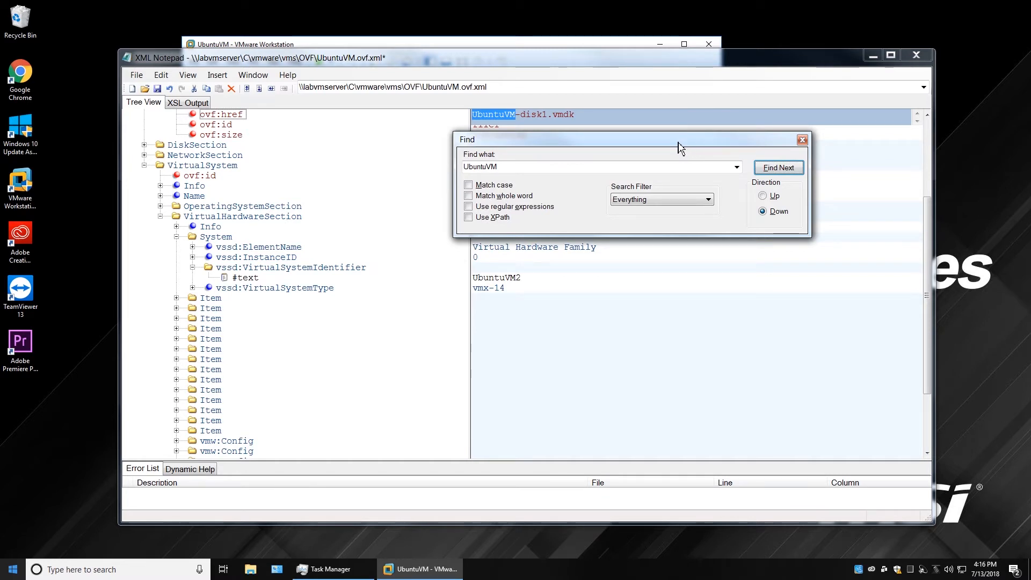
drag(678, 141, 665, 223)
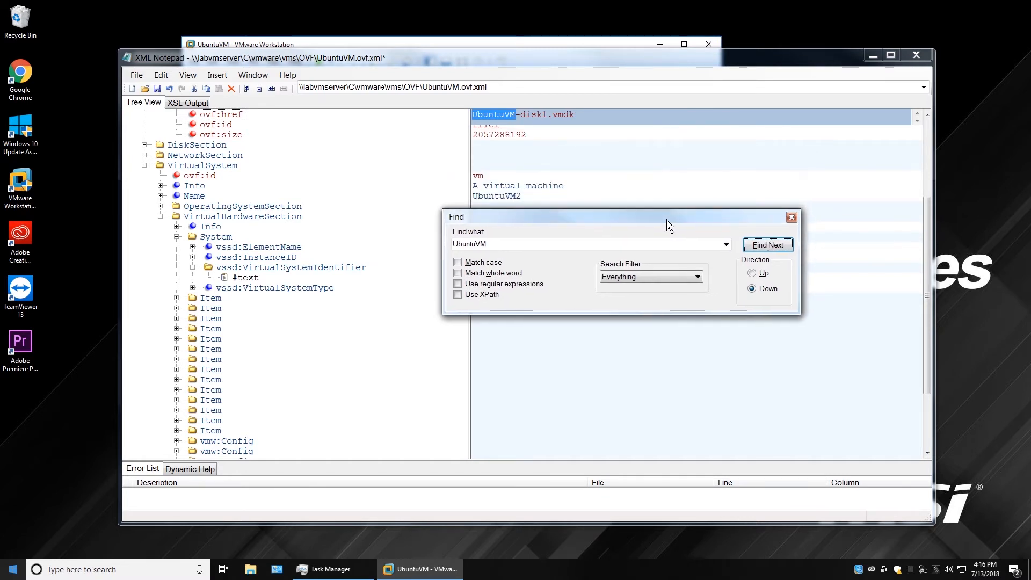
click(517, 115)
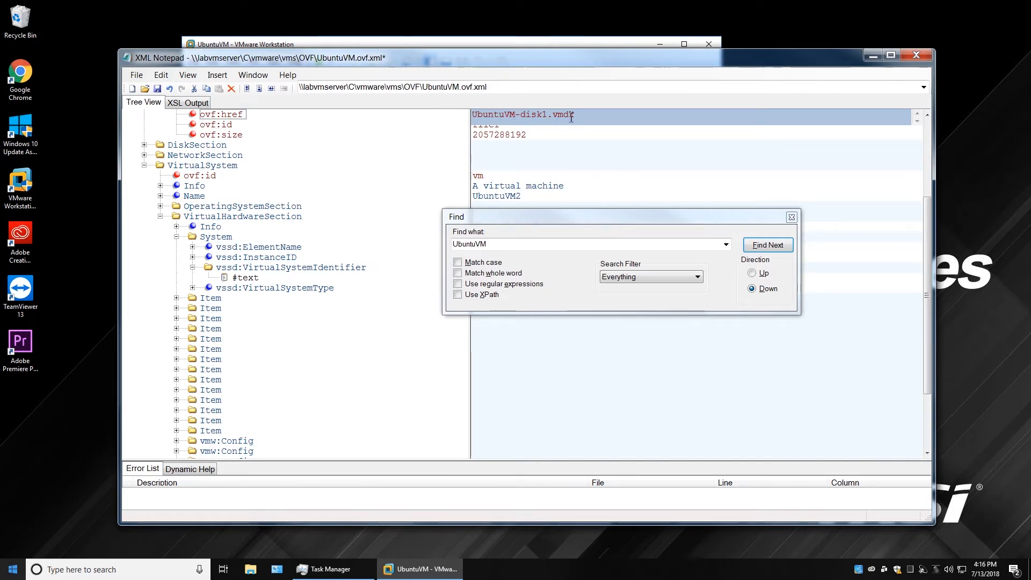
text(2)
click(771, 252)
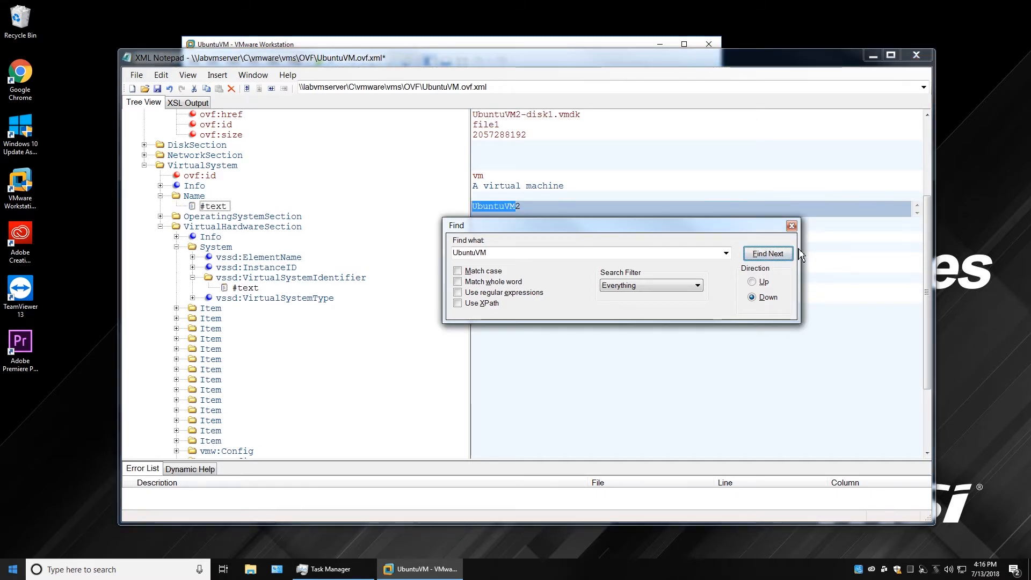
click(791, 225)
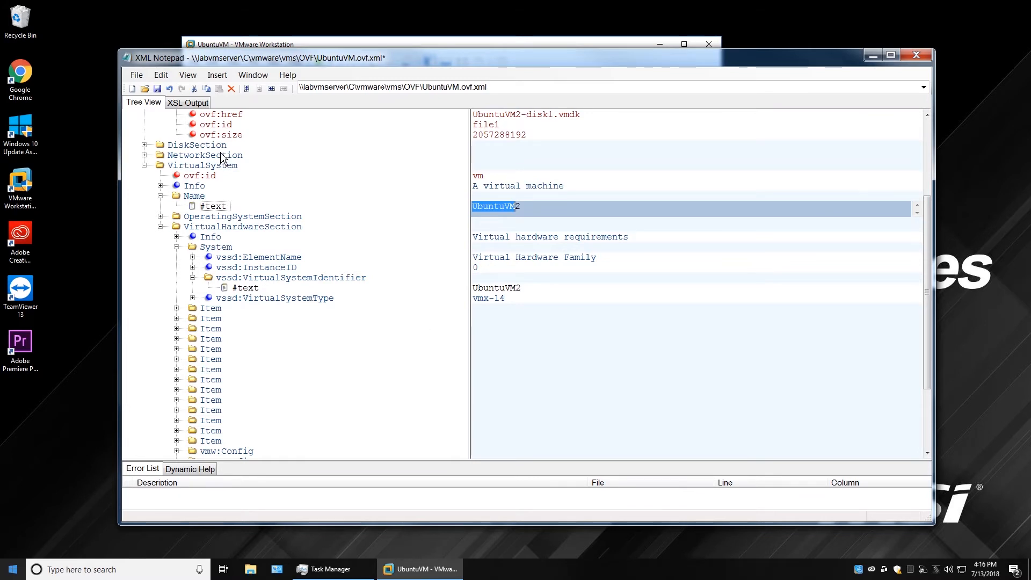
click(157, 89)
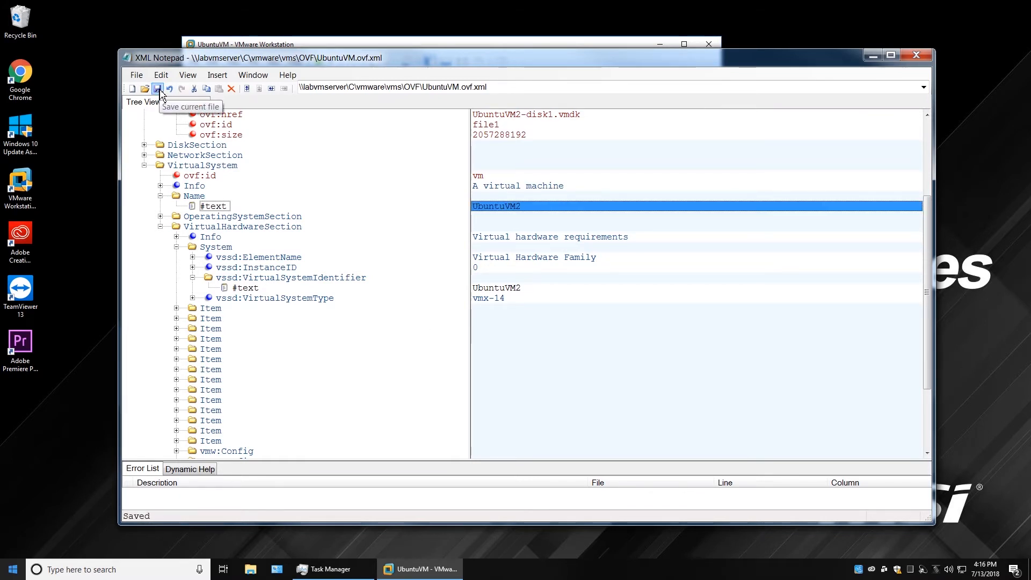
Select the UbuntuVM2-disk1.vmdk reference value, then minimize XML Notepad.
click(508, 116)
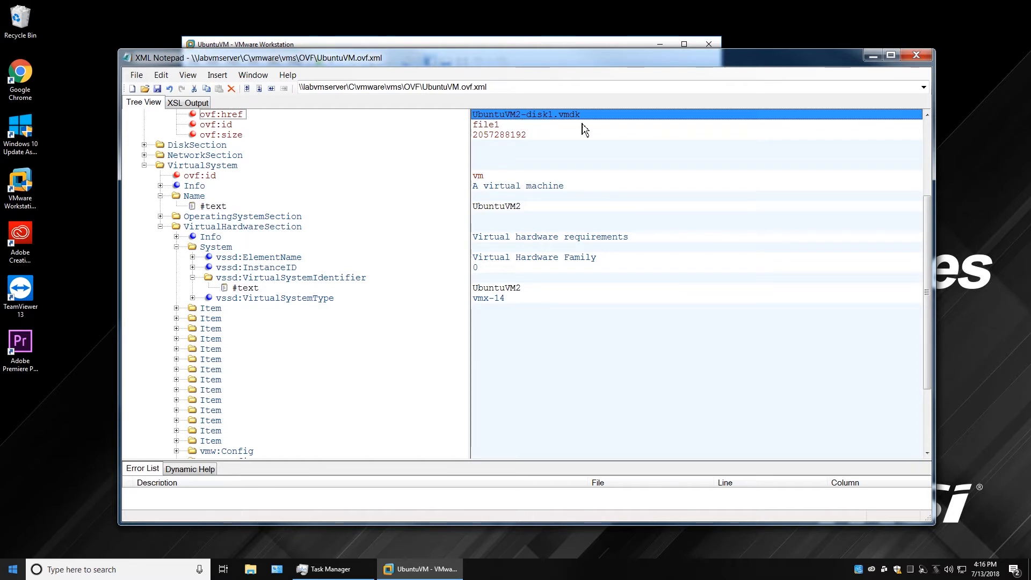
click(872, 55)
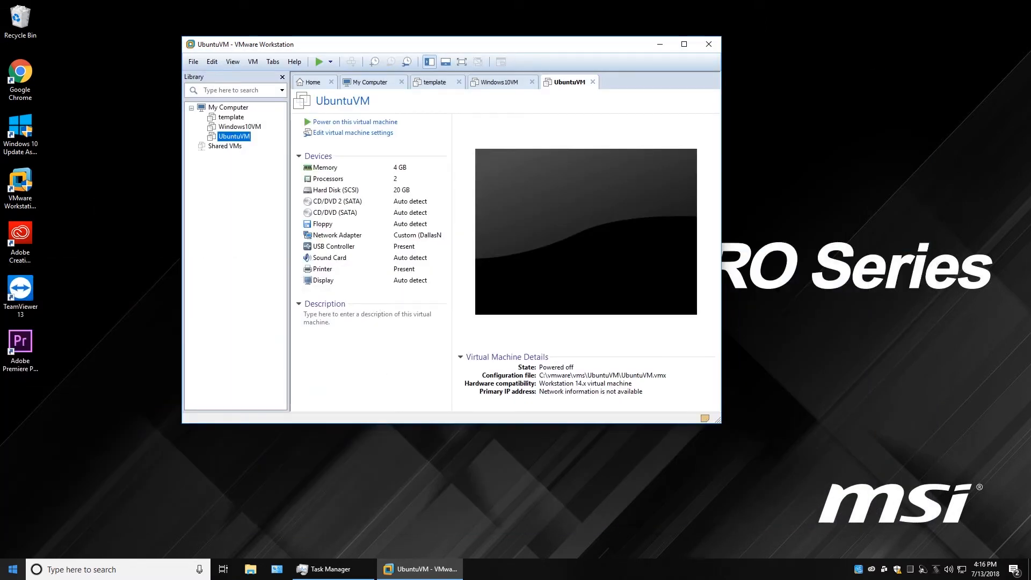
In the OVF folder, rename the disk file to UbuntuVM2-disk1.vmdk.
key(alt+Tab)
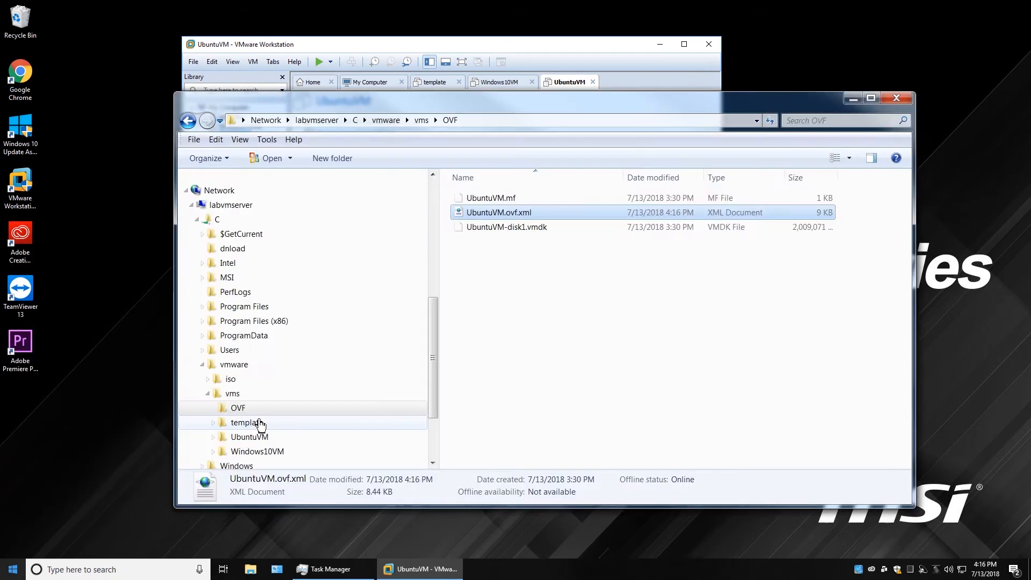
click(494, 232)
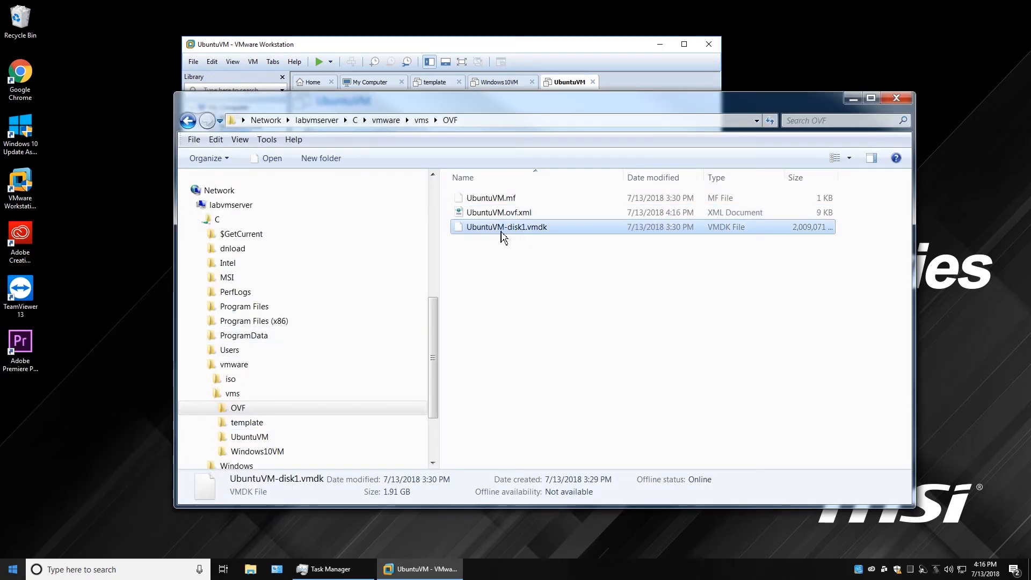
click(504, 230)
click(507, 229)
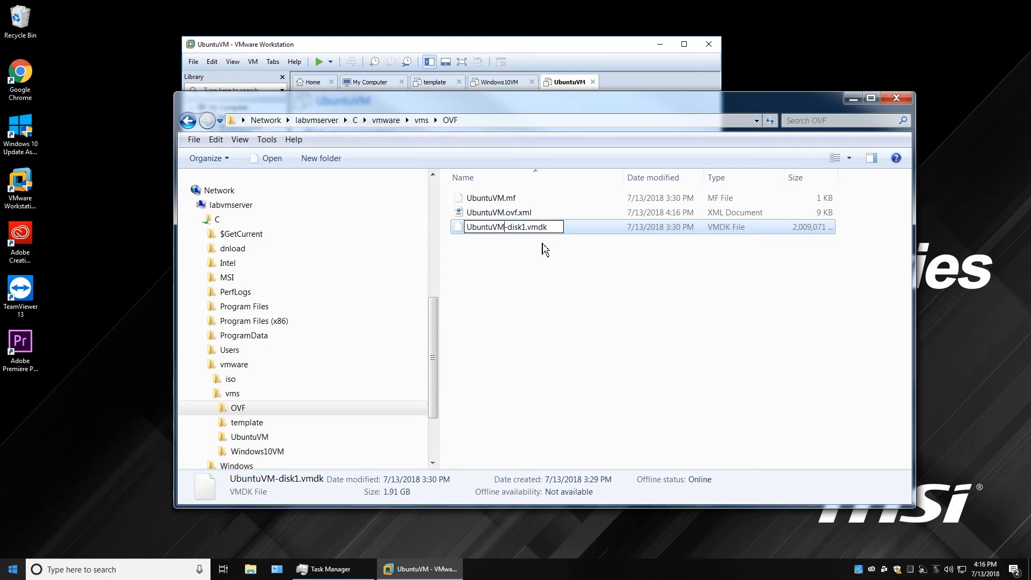
text(2)
click(544, 251)
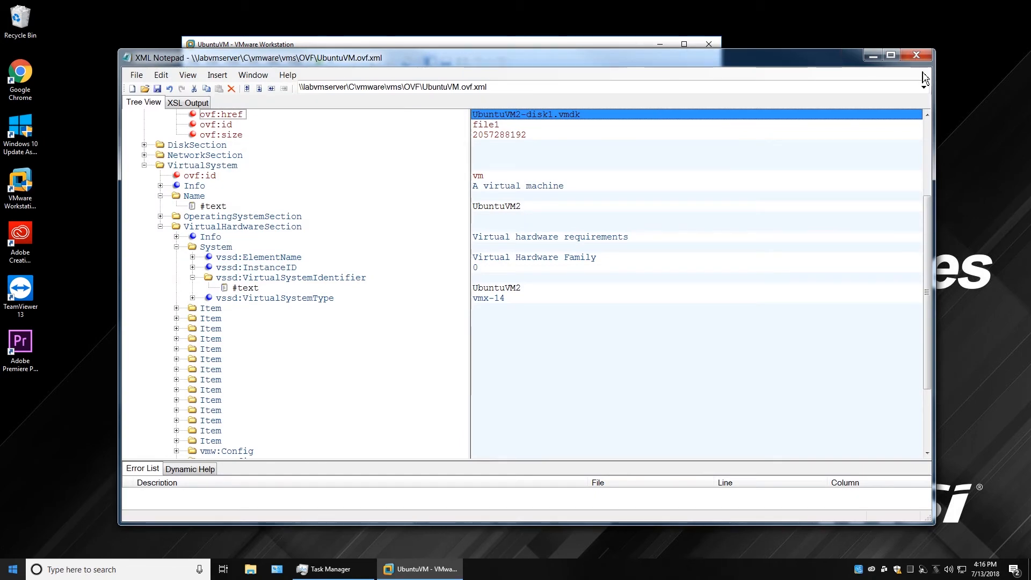
Close XML Notepad, rename the descriptor and manifest to UbuntuVM2.ovf.xml and UbuntuVM2.mf, then minimize Explorer.
click(915, 59)
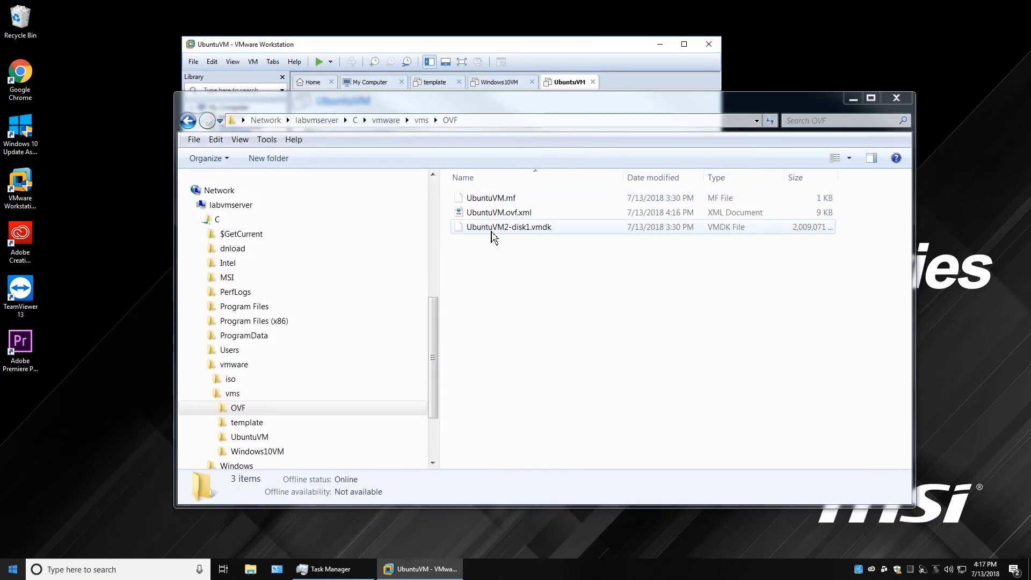
click(505, 217)
click(508, 214)
click(508, 215)
text(2)
click(506, 200)
click(507, 200)
click(507, 200)
text(2)
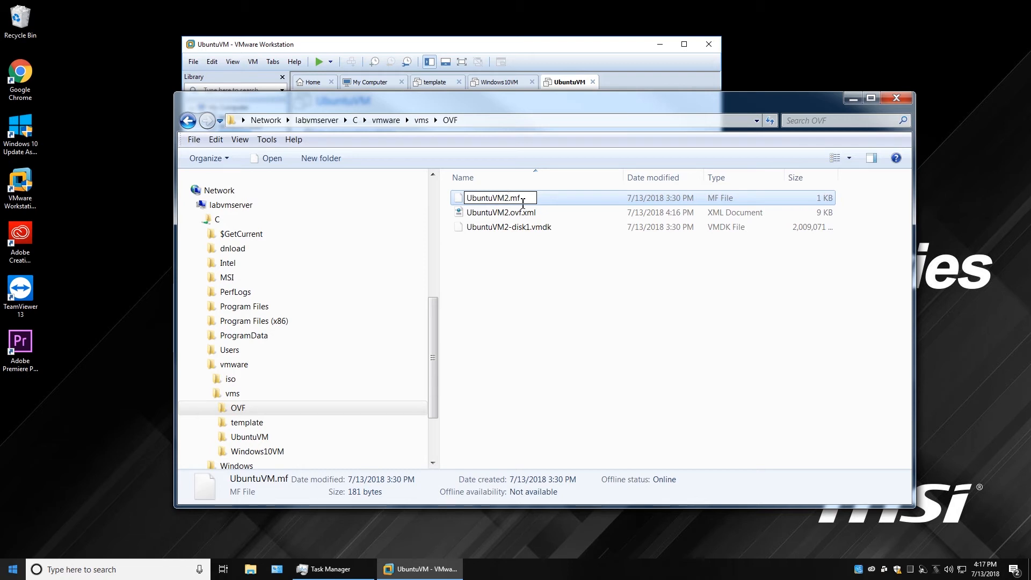
click(714, 324)
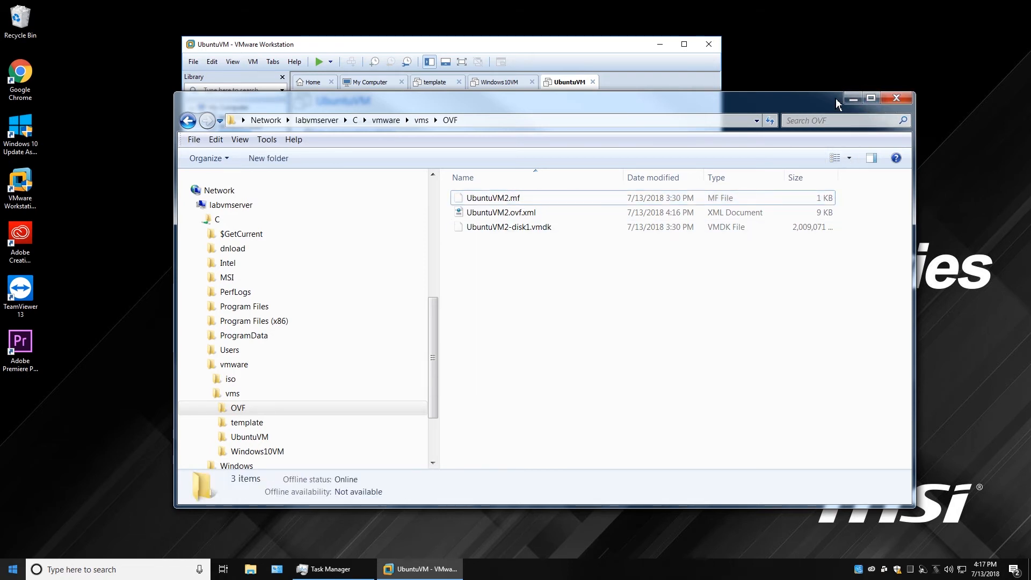
click(852, 98)
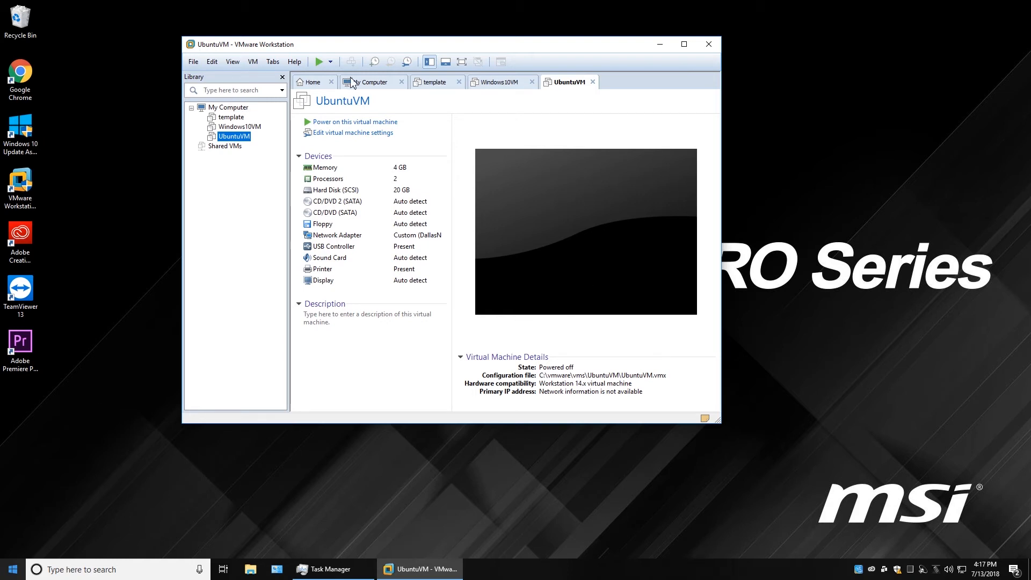
Browse File > Open in VMware, find no openable package in the OVF folder, cancel, and return to Explorer.
click(193, 62)
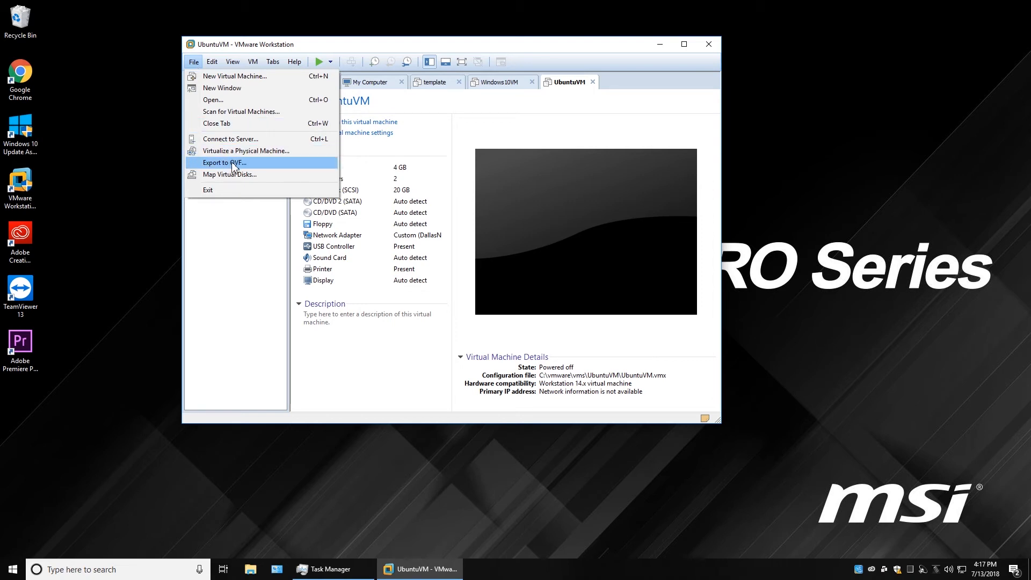
click(227, 98)
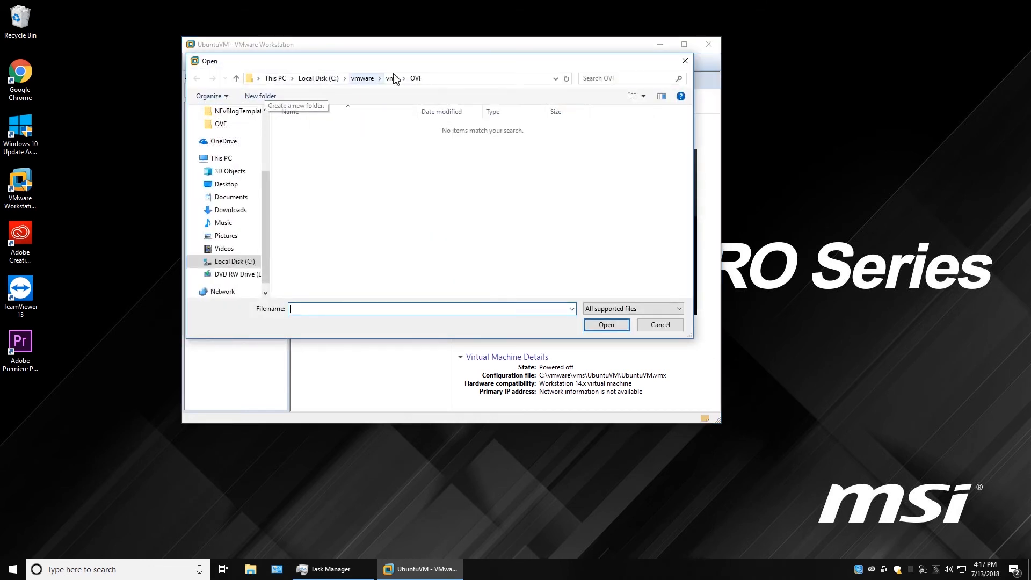
click(660, 324)
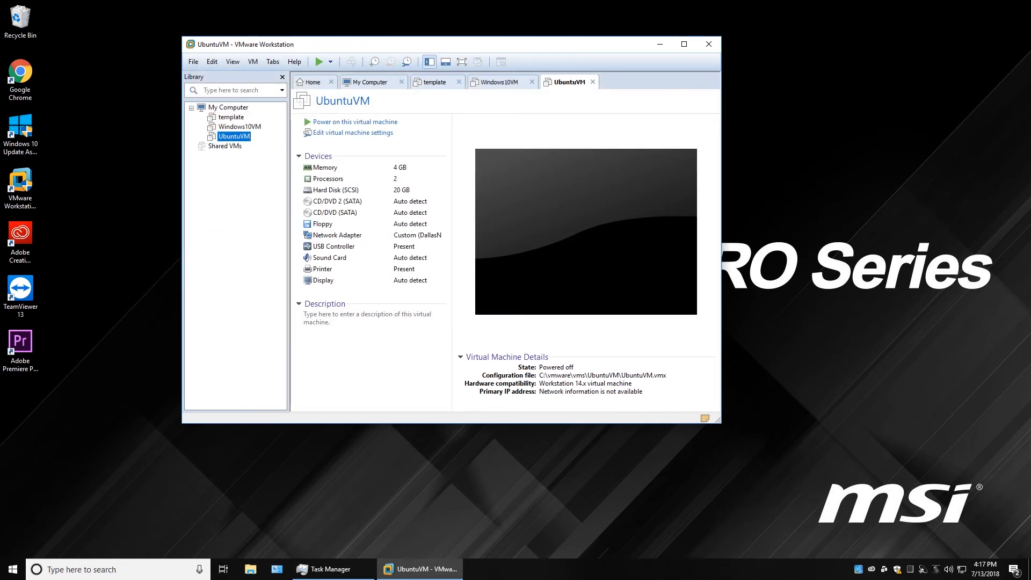
key(alt+Tab)
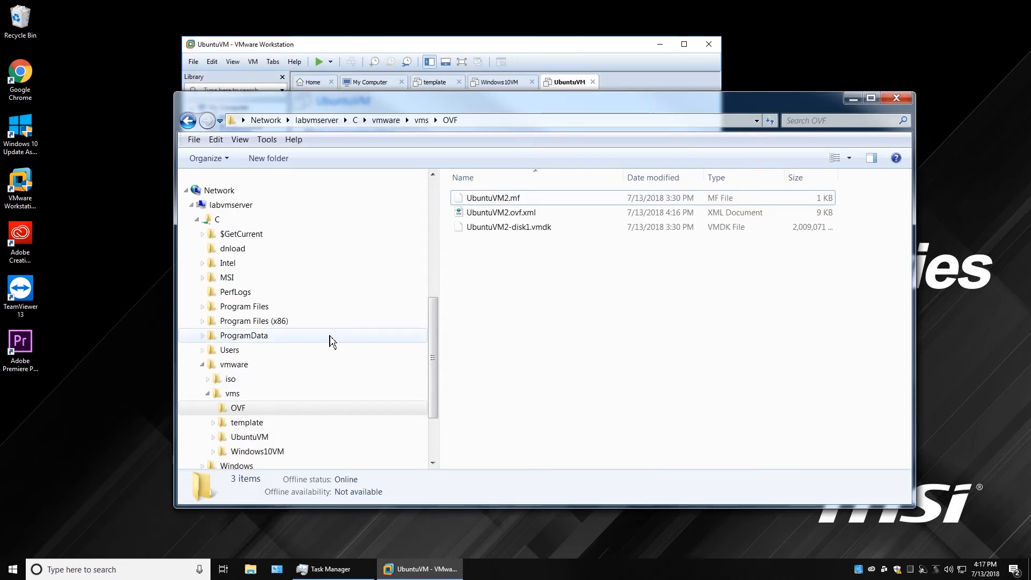
Rename UbuntuVM2.ovf.xml to UbuntuVM2.ovf, accepting the extension-change warning.
click(534, 215)
click(534, 214)
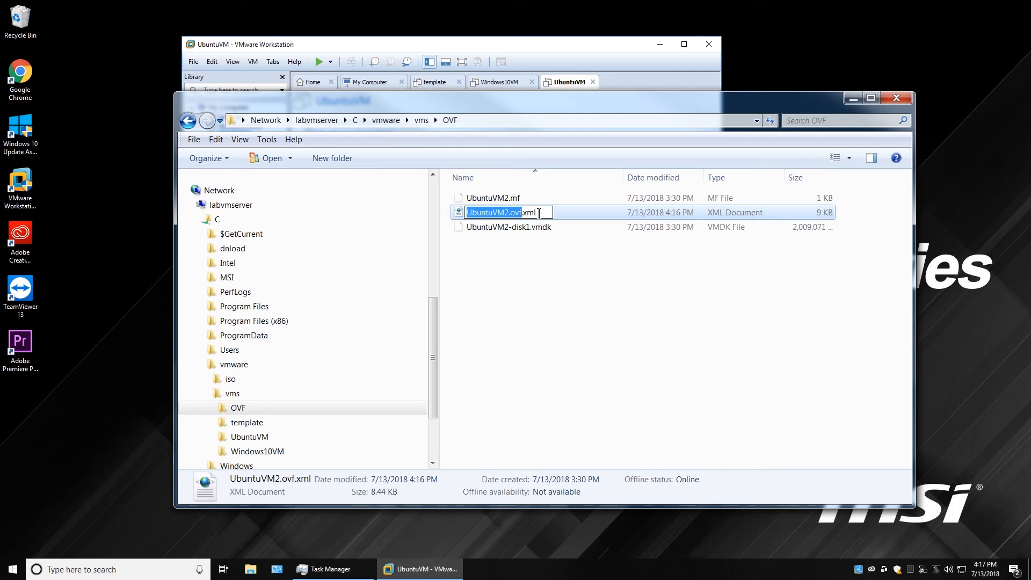
click(539, 213)
key(BackSpace)
key(BackSpace)
key(Return)
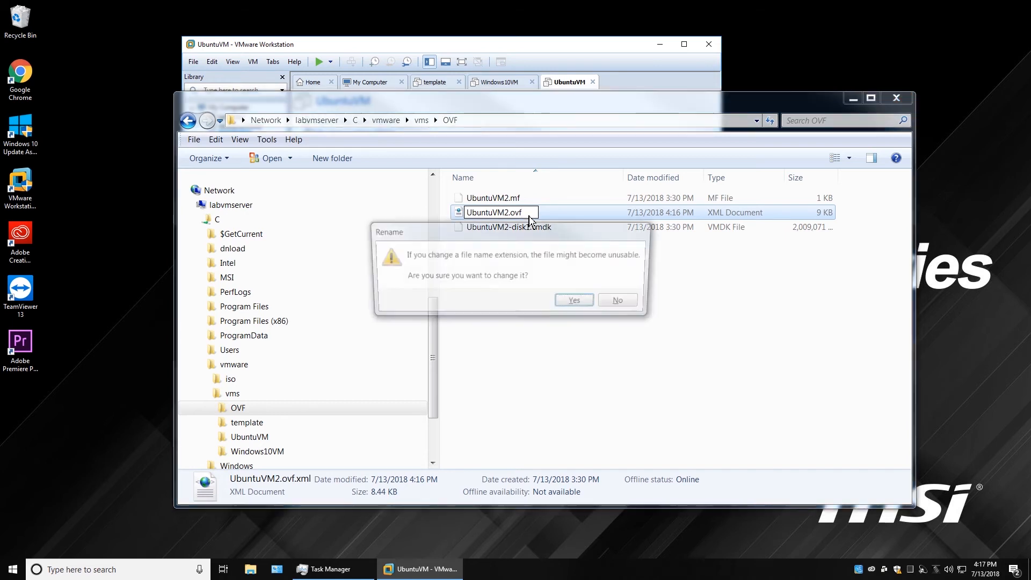
click(575, 304)
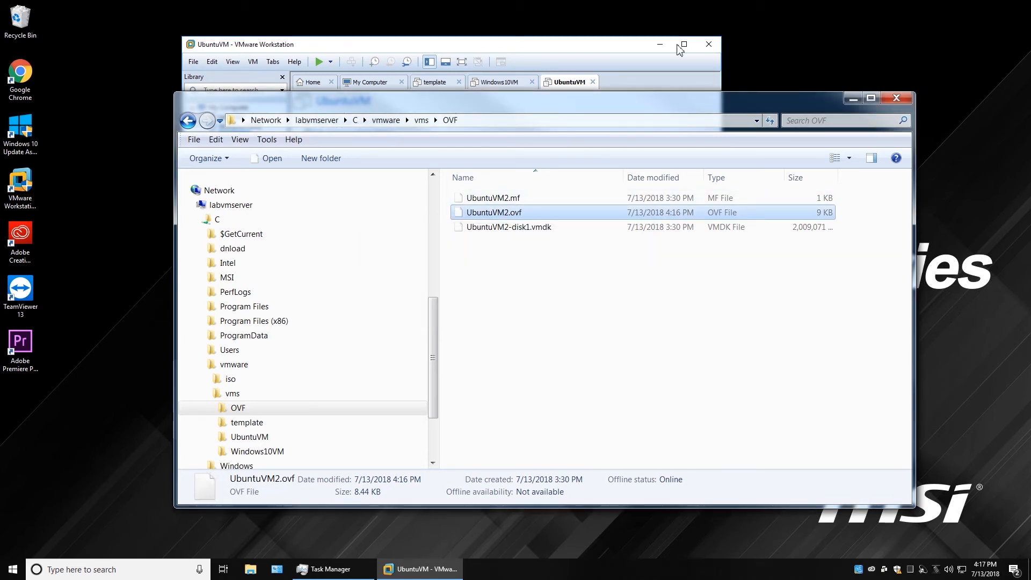
click(512, 37)
Open UbuntuVM2.ovf and import it as UbuntuVM2, stored in C:\vmware\vms\UbuntuVM2.
click(195, 63)
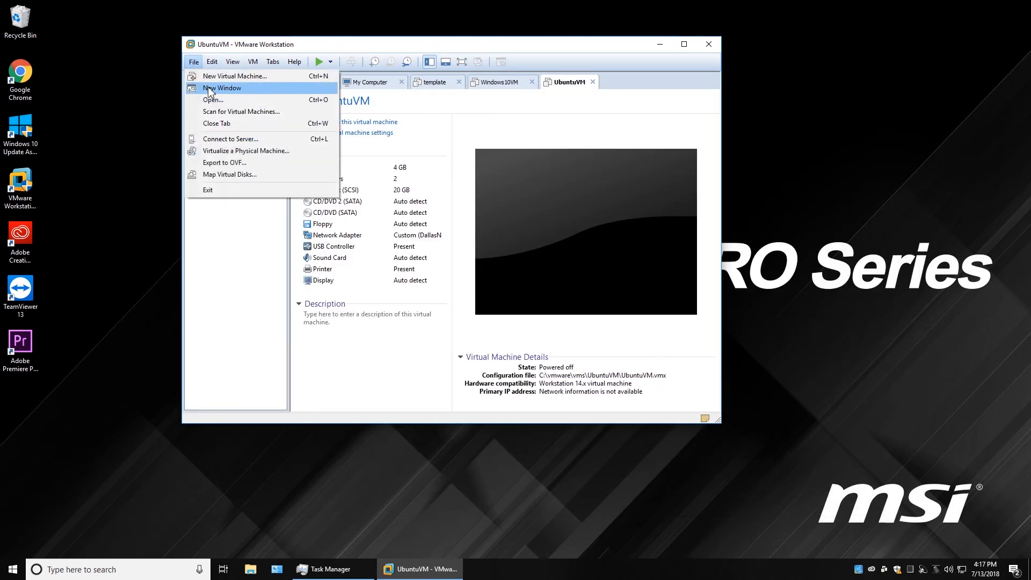
click(211, 102)
click(312, 128)
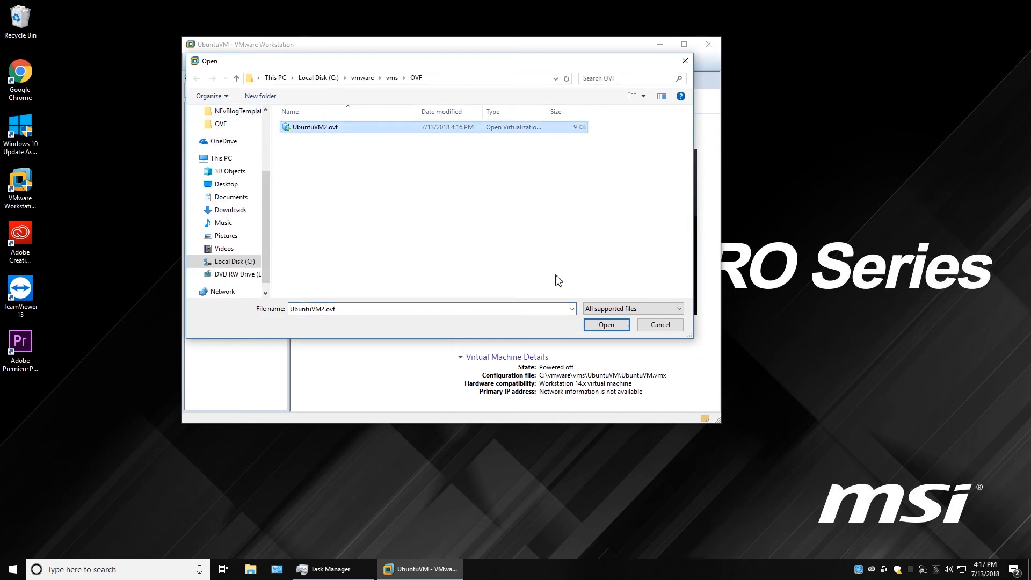
click(605, 325)
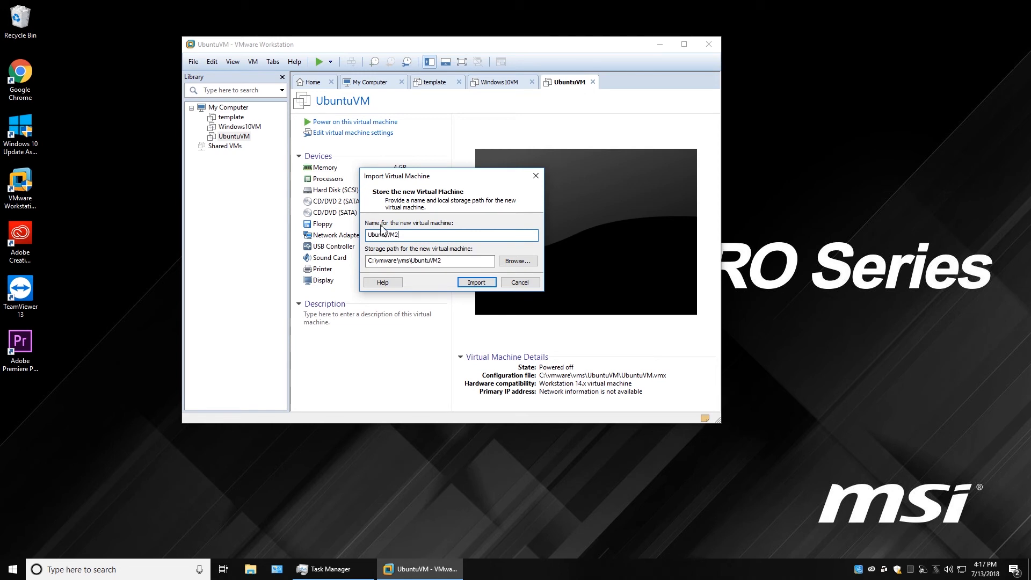
click(477, 284)
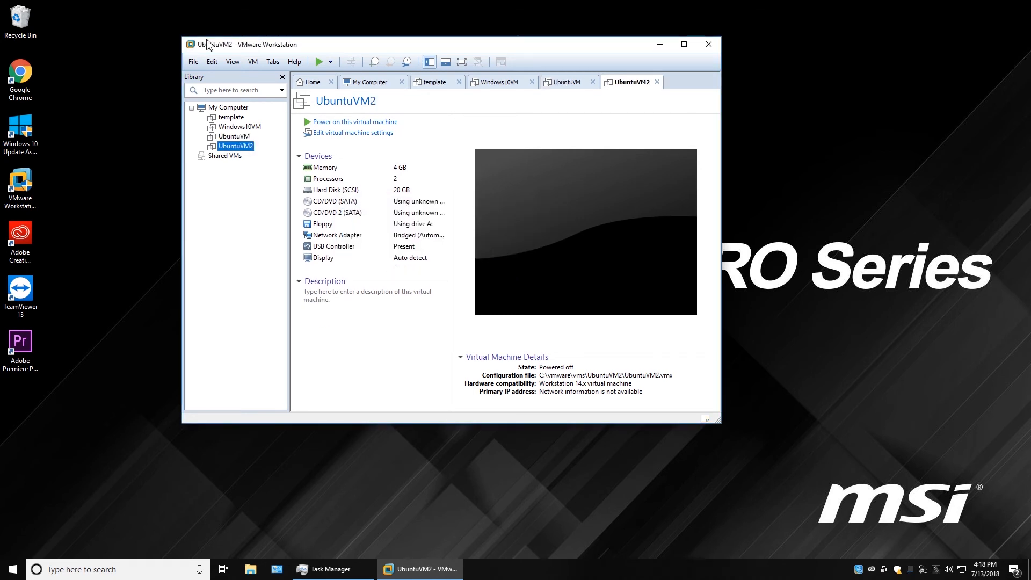
Power on UbuntuVM2 and sign in to the Ubuntu user account with its password.
click(327, 124)
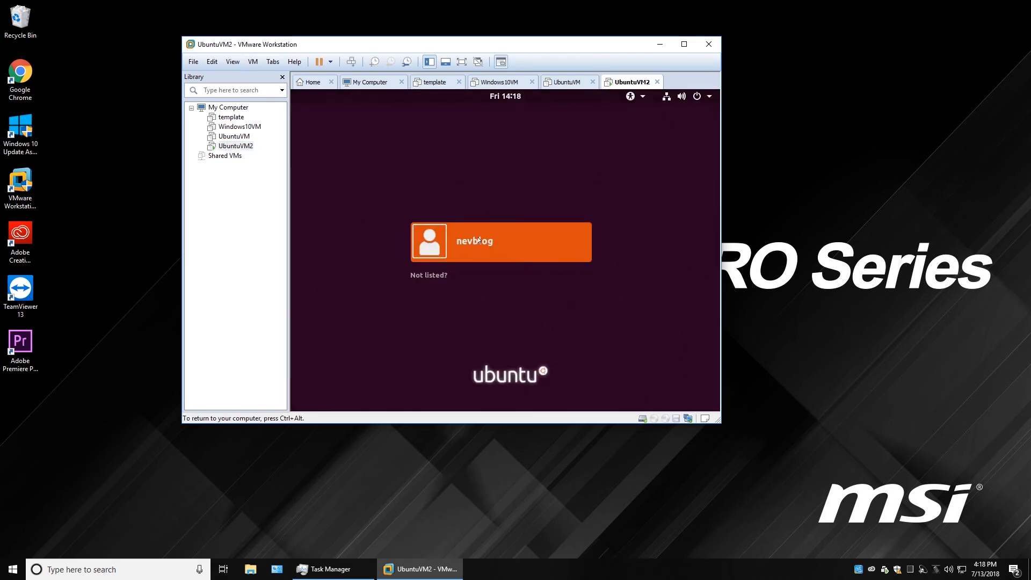
click(434, 243)
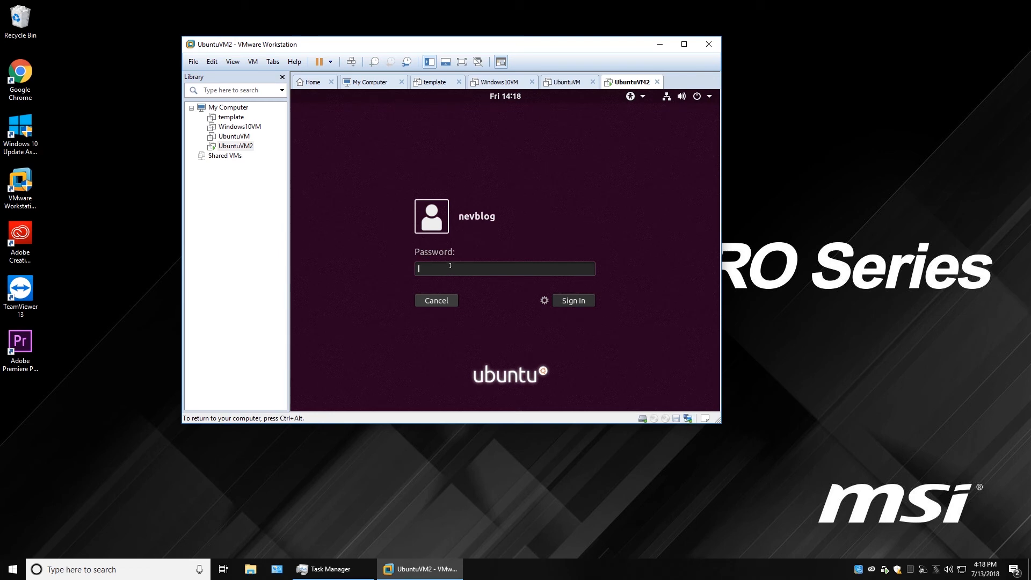
text(*******)
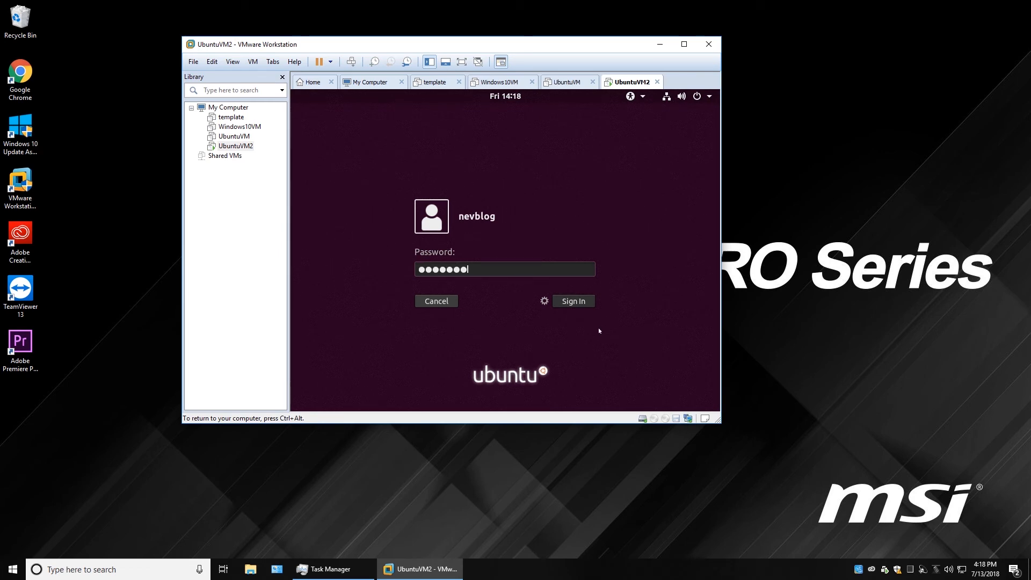
click(579, 304)
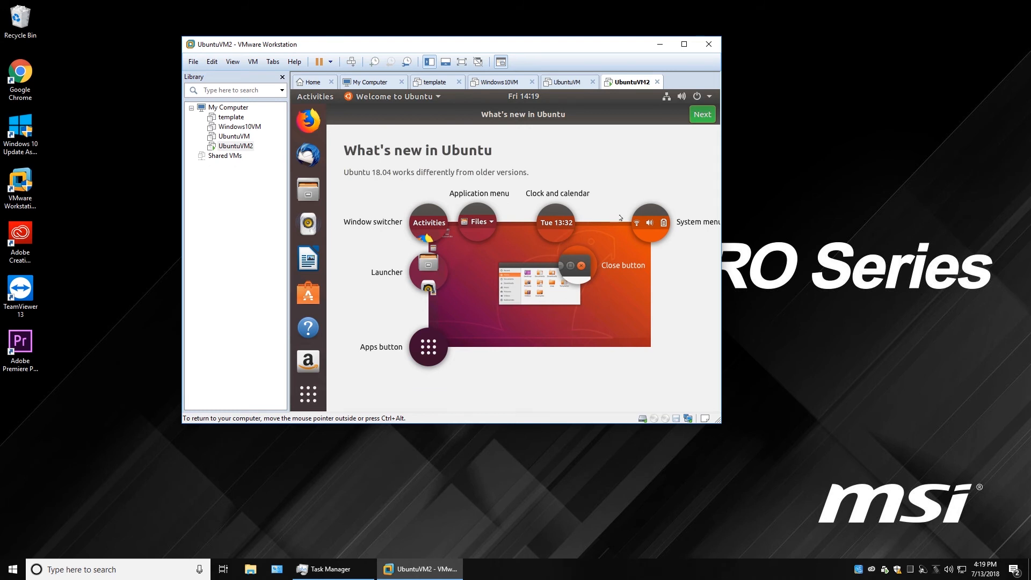
Shut down the UbuntuVM2 guest from the Library's Power > Shut Down Guest and confirm.
right_click(243, 148)
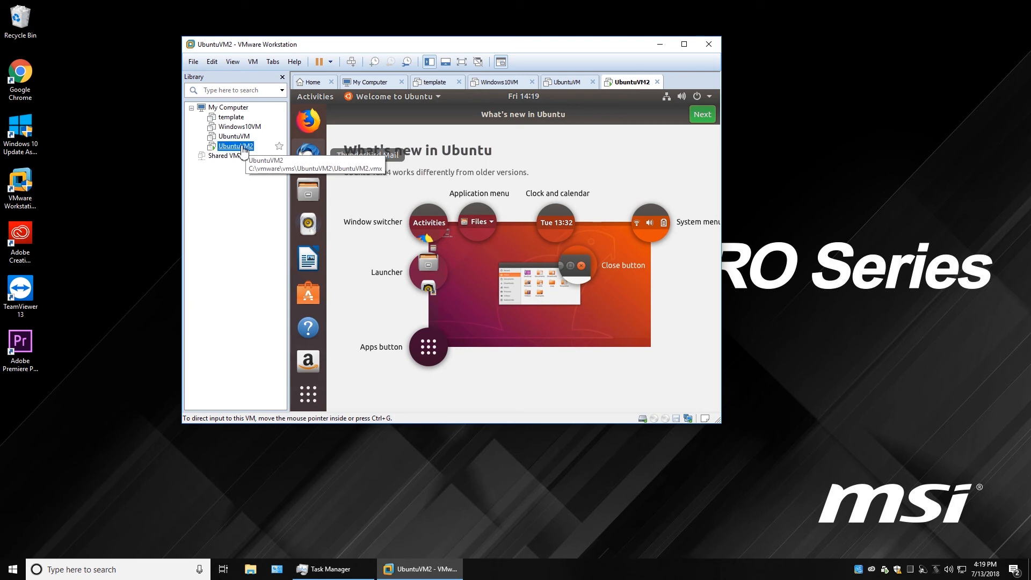
mouse_move(292, 209)
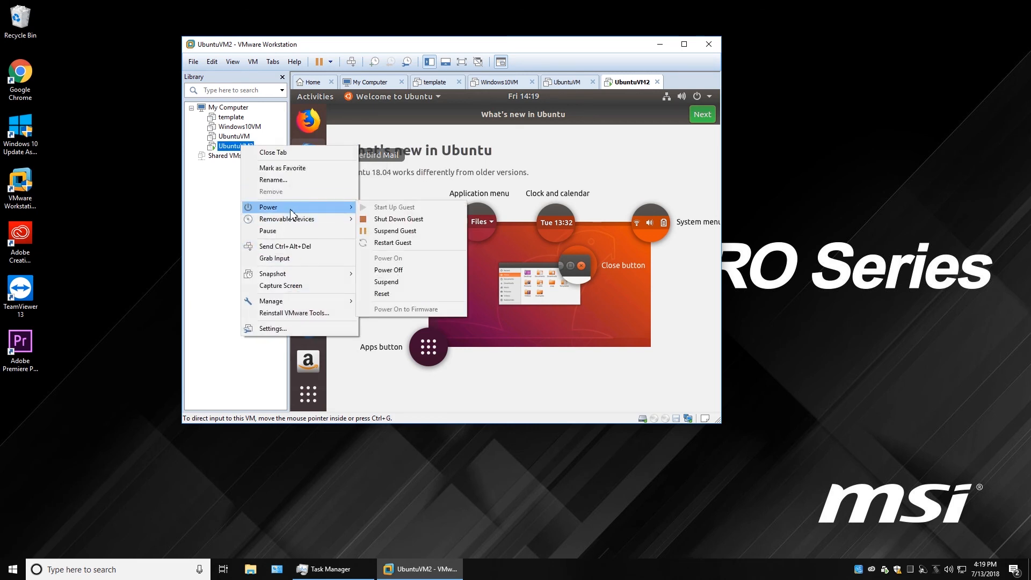
click(427, 219)
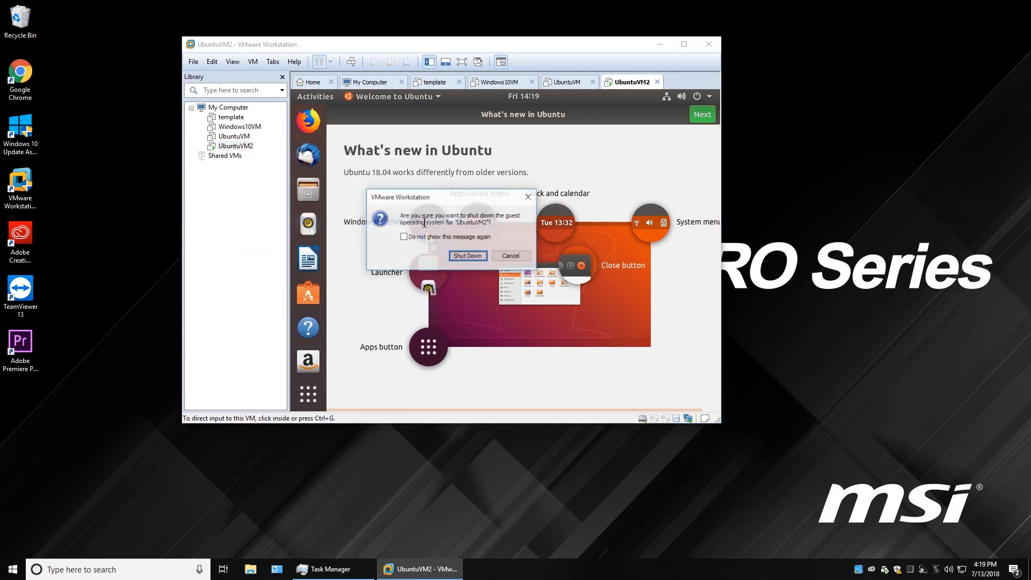
click(469, 256)
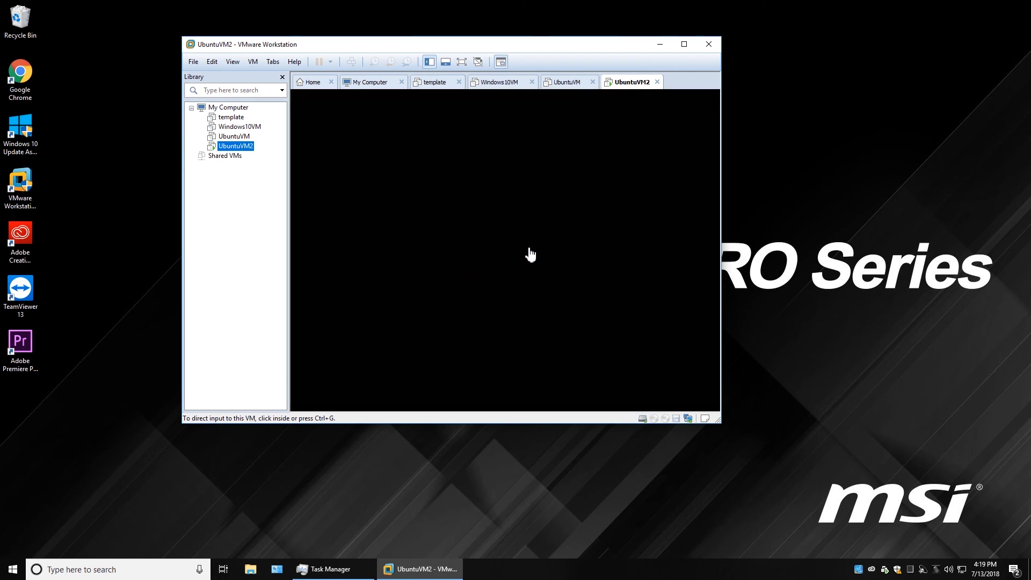